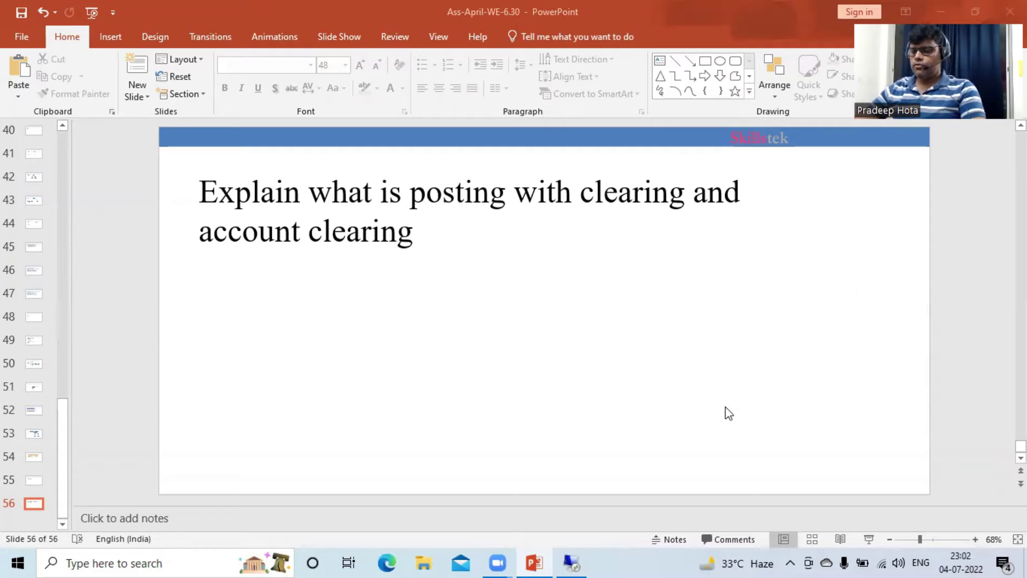
# Step: Switch to the remote SAP session and start transaction FB70 to enter a customer invoice
pyautogui.click(588, 559)
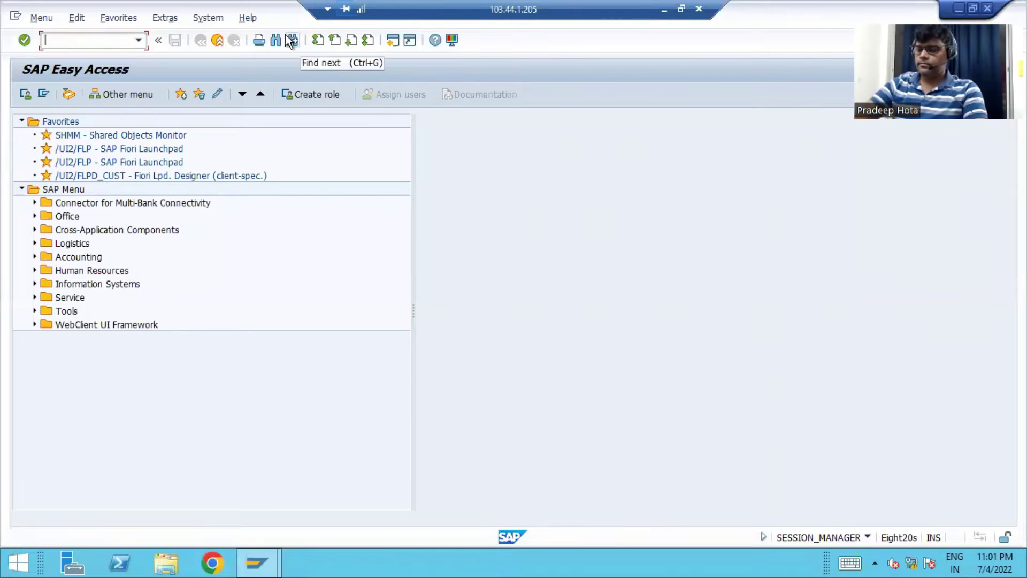
pyautogui.write('fb70')
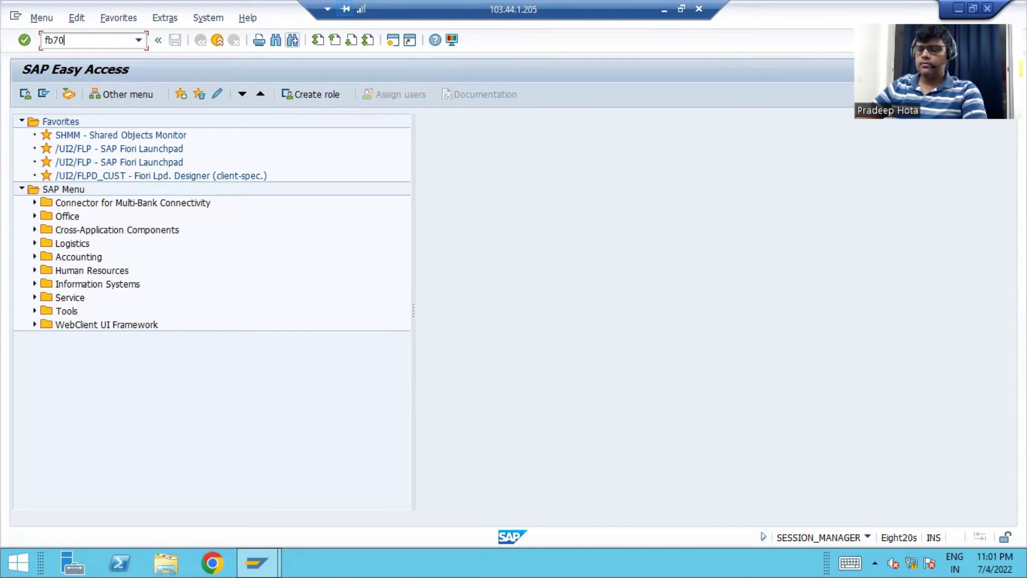
pyautogui.press('Return')
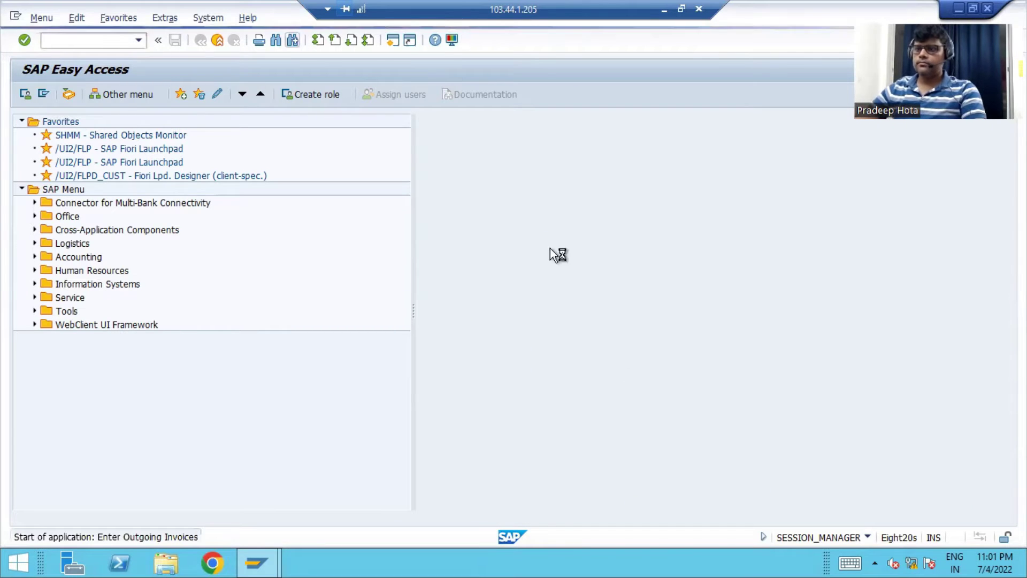
# Step: Set the company code for the customer invoice to A006
pyautogui.click(140, 90)
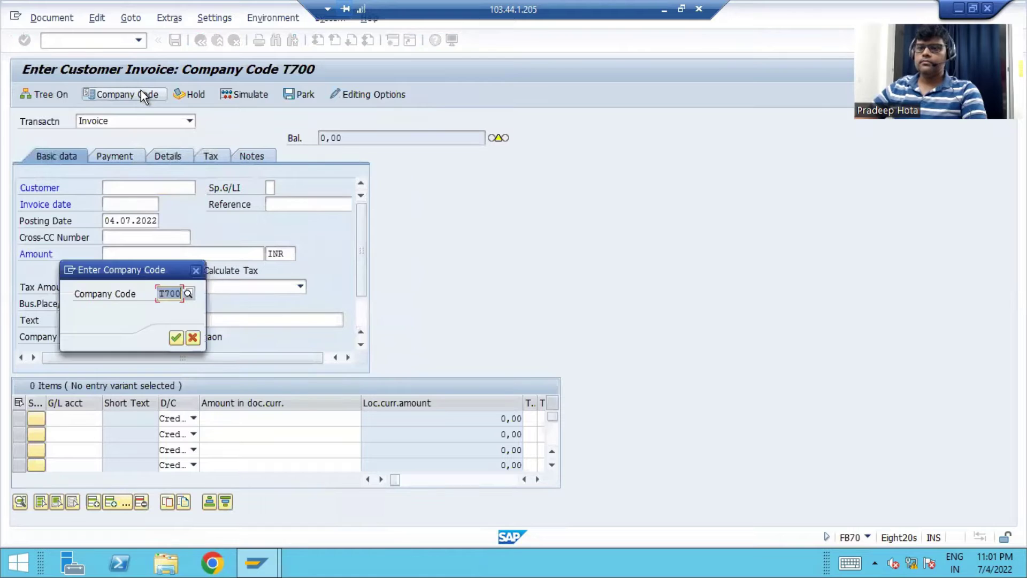
pyautogui.write('a00')
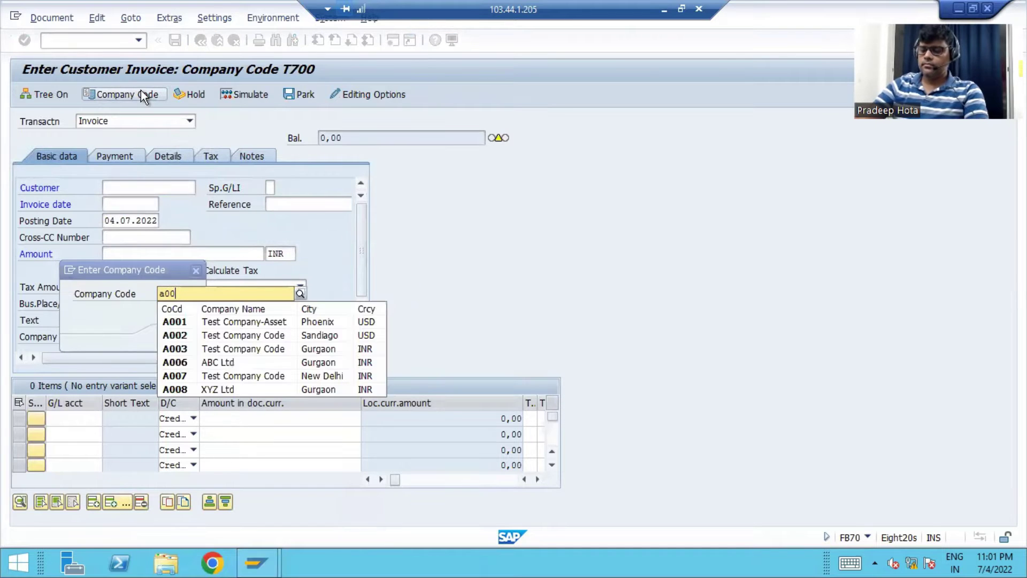
pyautogui.write('6')
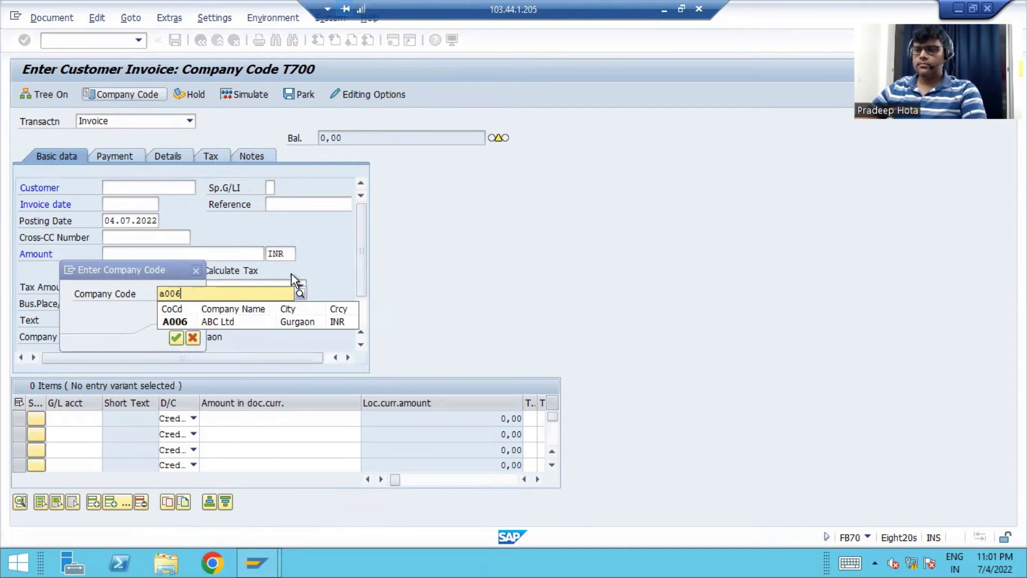
pyautogui.click(261, 318)
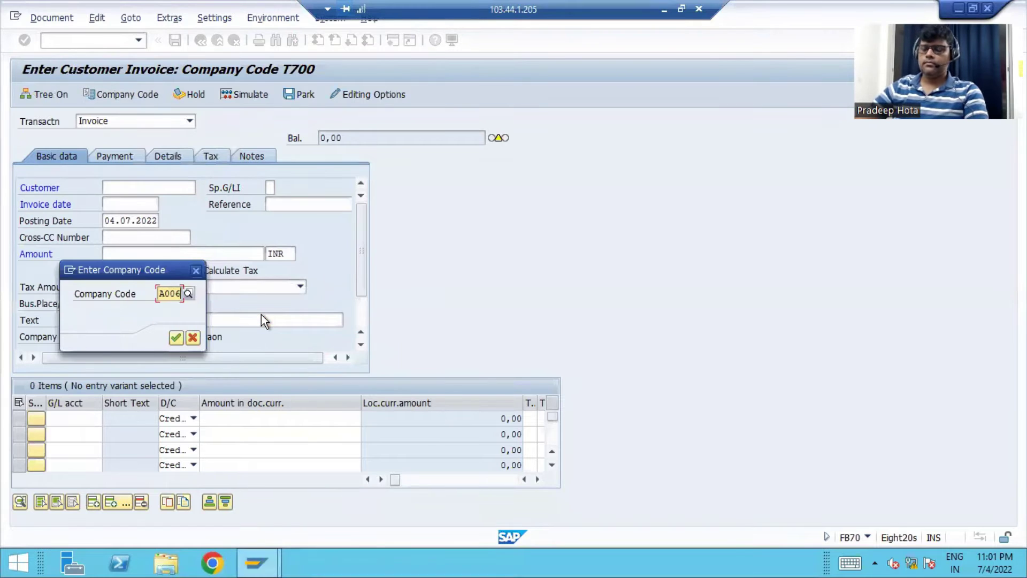
pyautogui.click(175, 337)
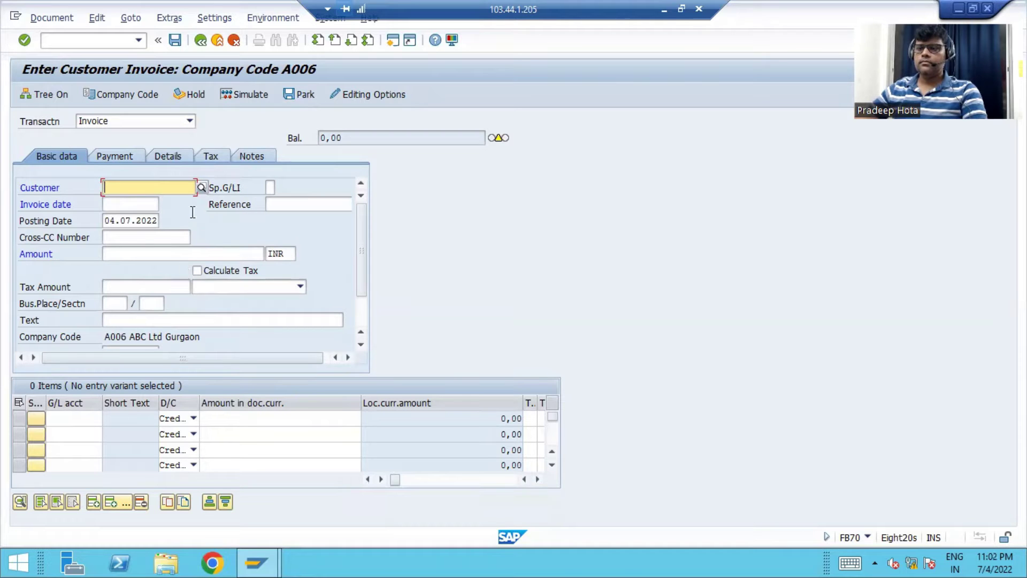
# Step: Look up the customers of company code A006 and select the test customer for the invoice
pyautogui.click(200, 188)
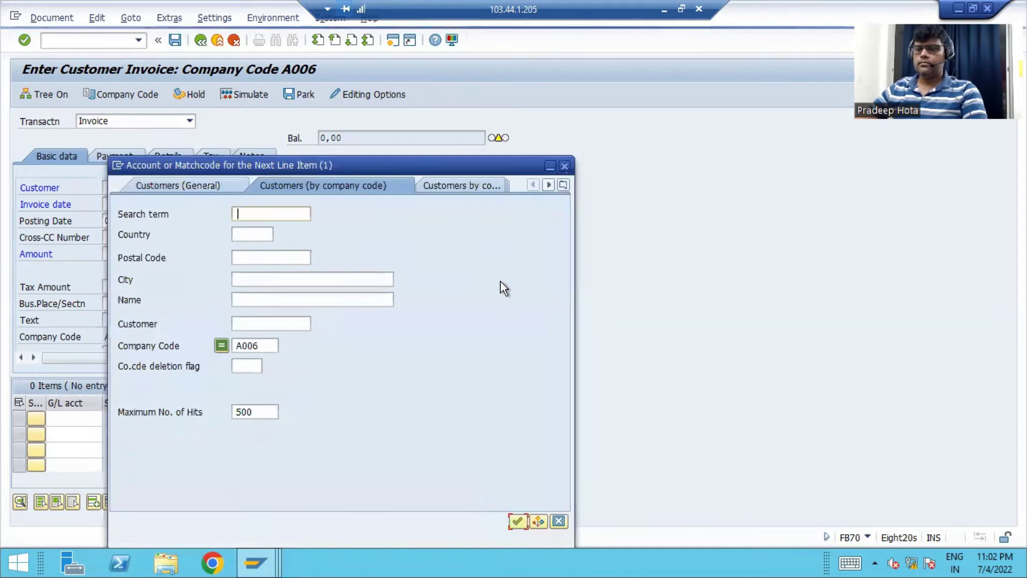
pyautogui.press('Return')
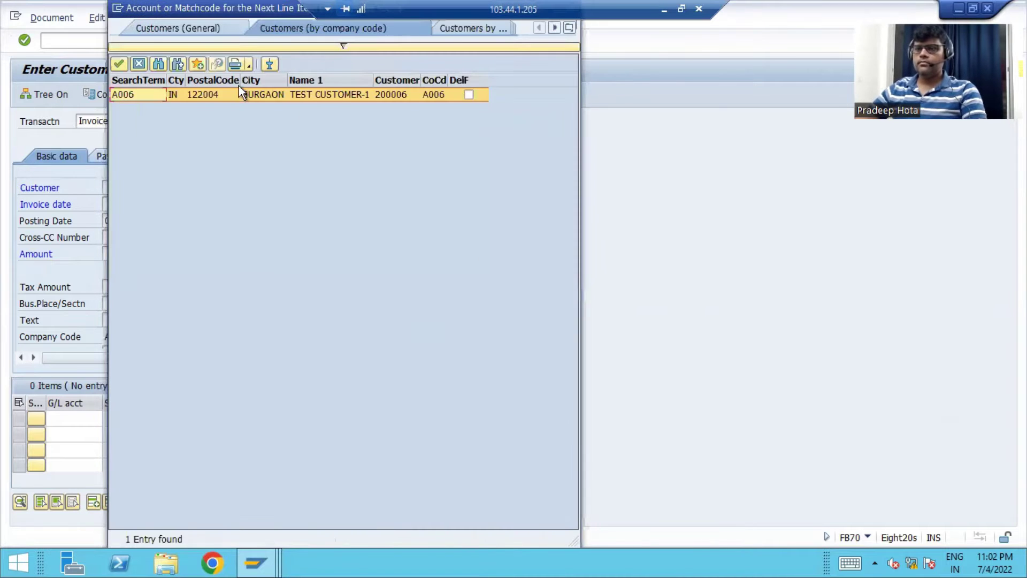
pyautogui.doubleClick(273, 92)
pyautogui.press('Tab')
pyautogui.press('Tab')
# Step: Set the invoice date to 04.07.2022 and the invoice amount to 3000 INR
pyautogui.click(166, 204)
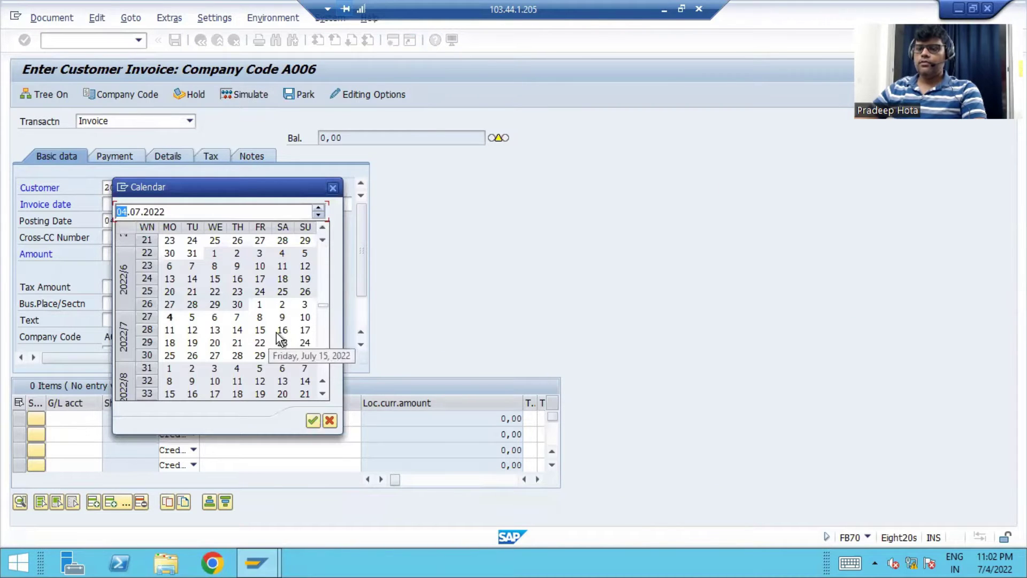
pyautogui.doubleClick(169, 317)
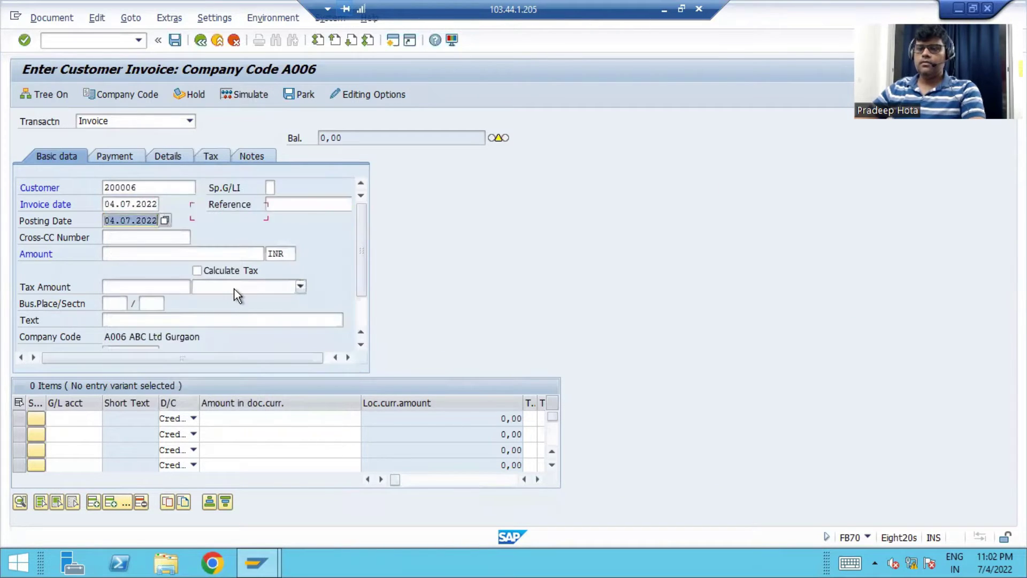
pyautogui.press('Tab')
pyautogui.press('Tab')
pyautogui.write('3000')
pyautogui.press('Tab')
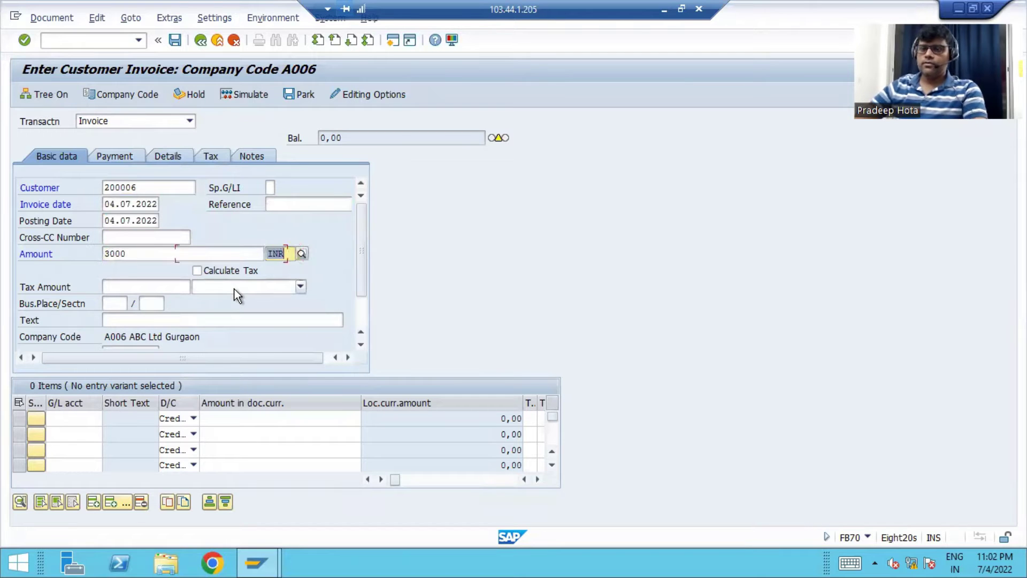
# Step: Choose G/L account 4001 (Service) for the first line item and enter * as its amount
pyautogui.click(71, 422)
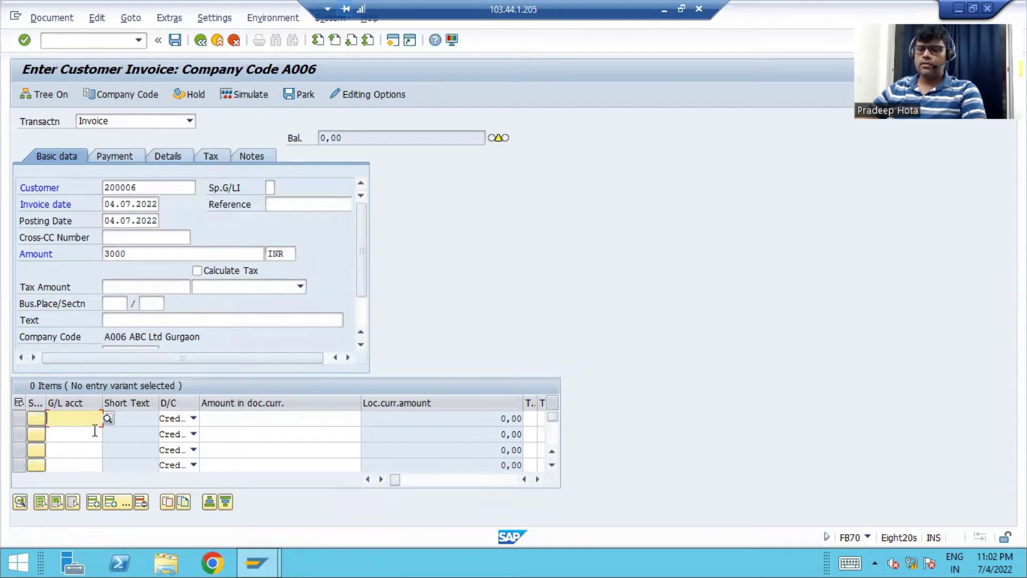
pyautogui.press('F4')
pyautogui.press('Return')
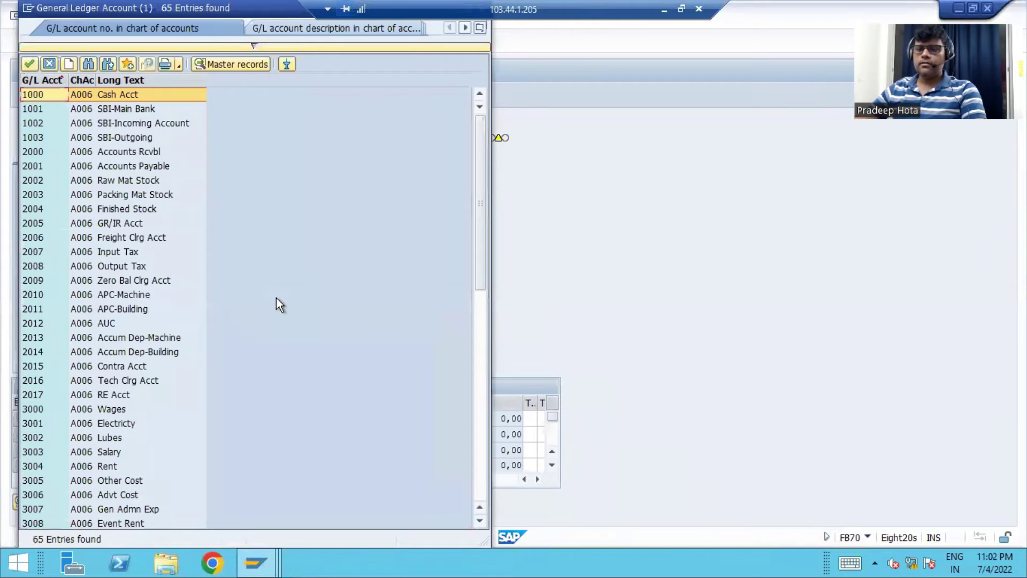
pyautogui.scroll(-4, 226, 368)
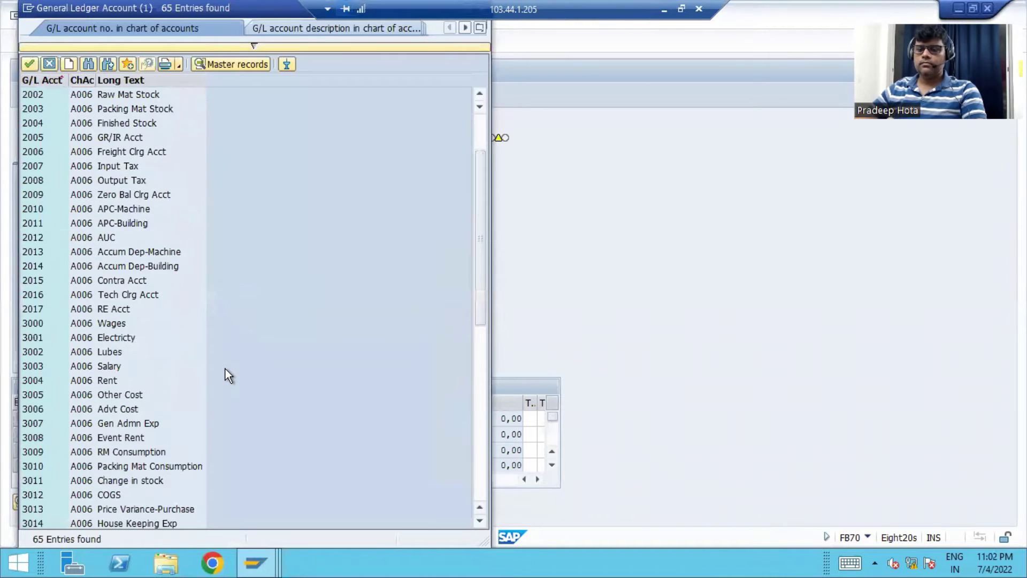
pyautogui.scroll(-2, 229, 375)
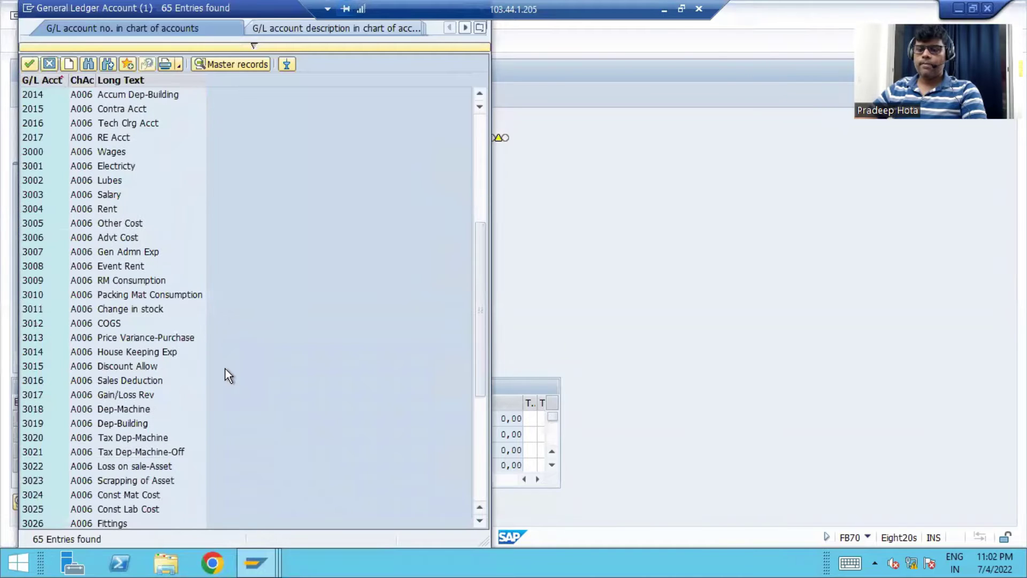
pyautogui.scroll(-3, 229, 375)
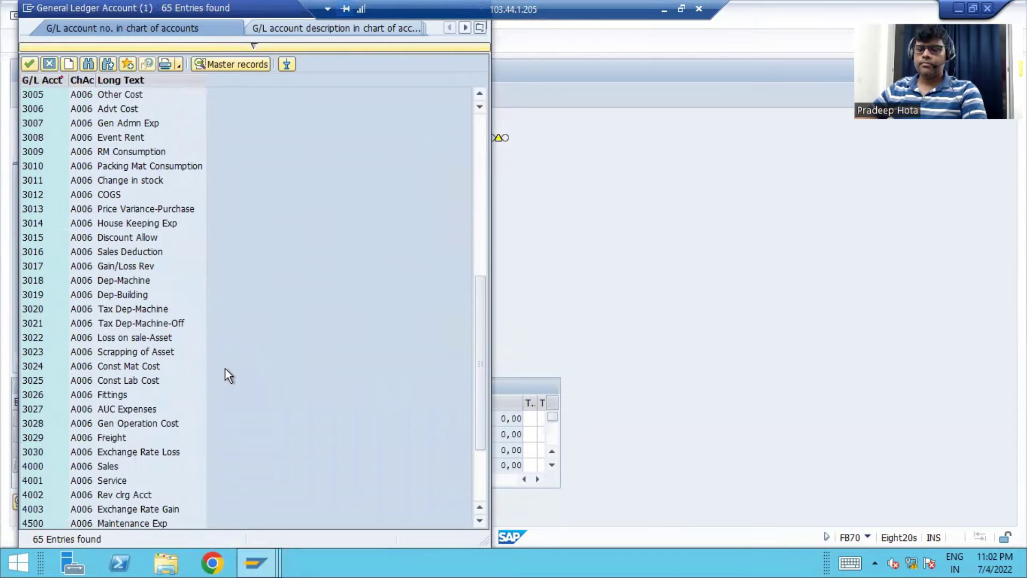
pyautogui.doubleClick(112, 481)
pyautogui.press('Return')
pyautogui.press('Tab')
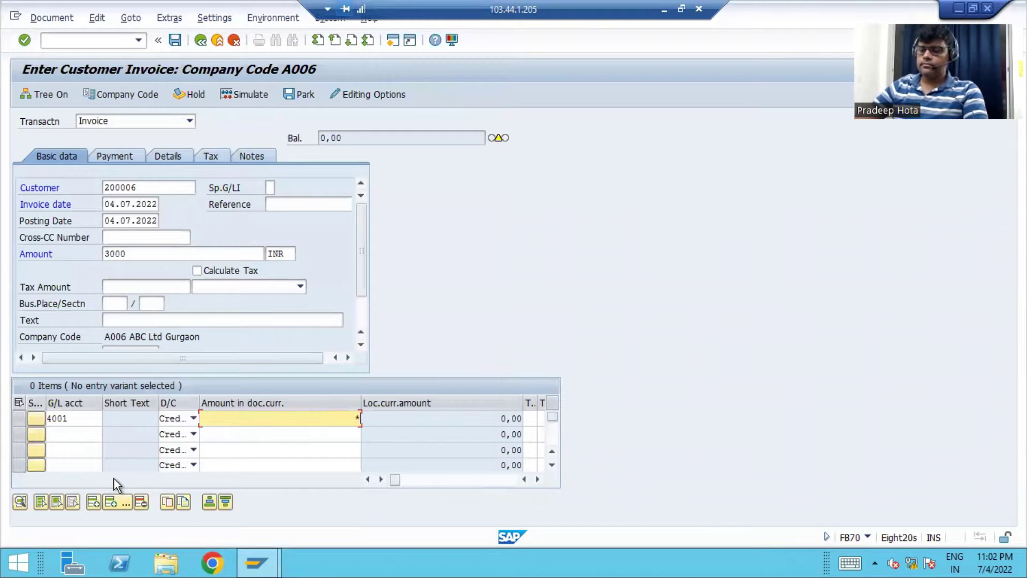
# Step: Assign business area UN2 to the Service line item and validate the invoice entry
pyautogui.press('Tab')
pyautogui.press('Tab')
pyautogui.press('Tab')
pyautogui.press('Tab')
pyautogui.press('Tab')
pyautogui.press('Tab')
pyautogui.press('Tab')
pyautogui.press('Tab')
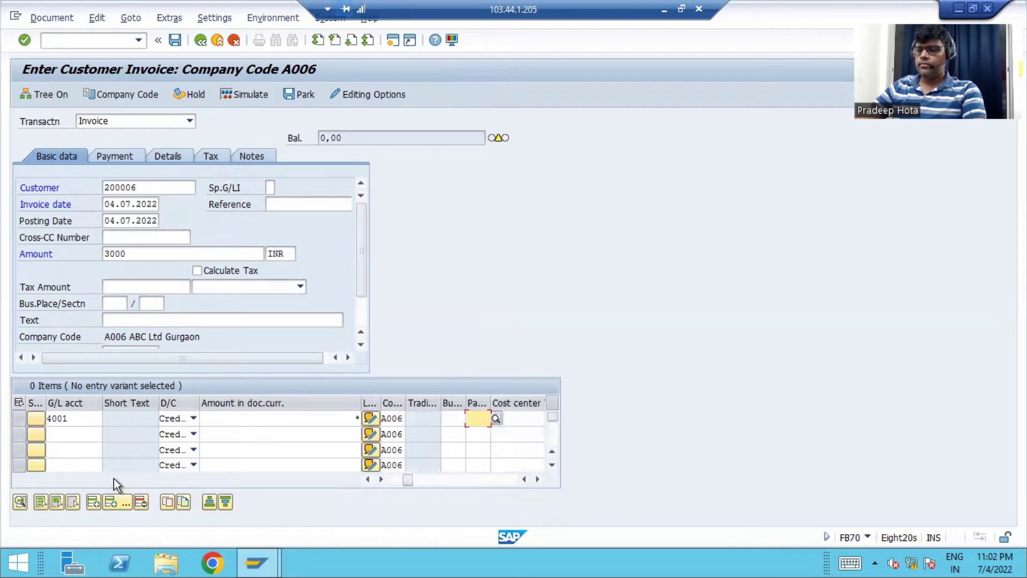
pyautogui.hotkey('shift', 'Tab')
pyautogui.write('un2')
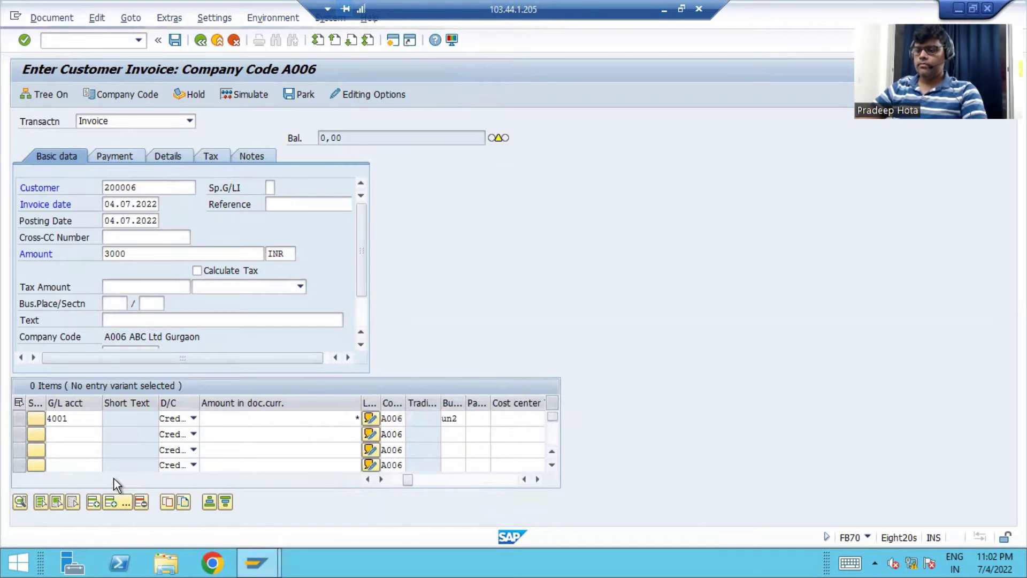
pyautogui.press('Return')
pyautogui.press('Return')
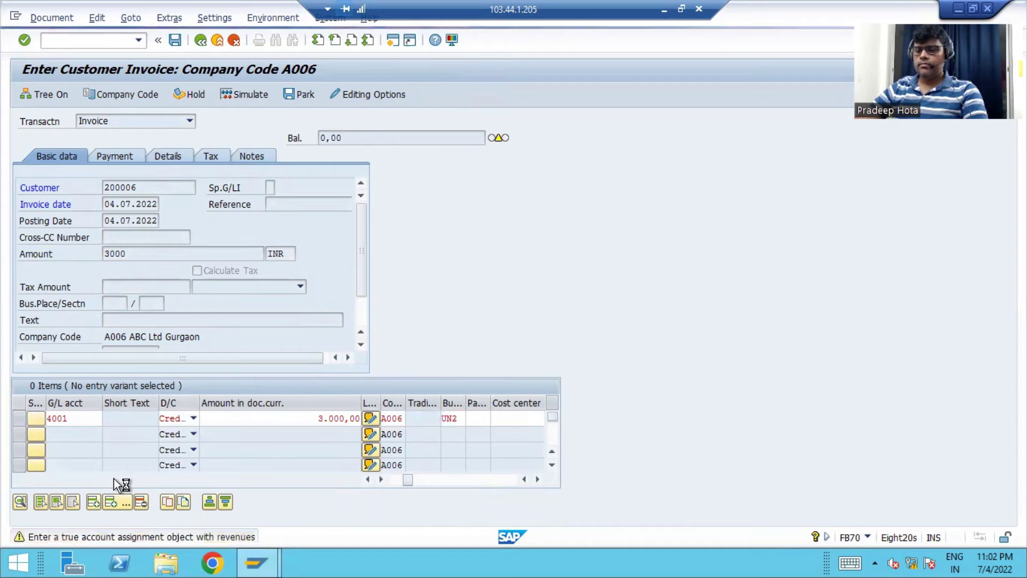
pyautogui.press('Return')
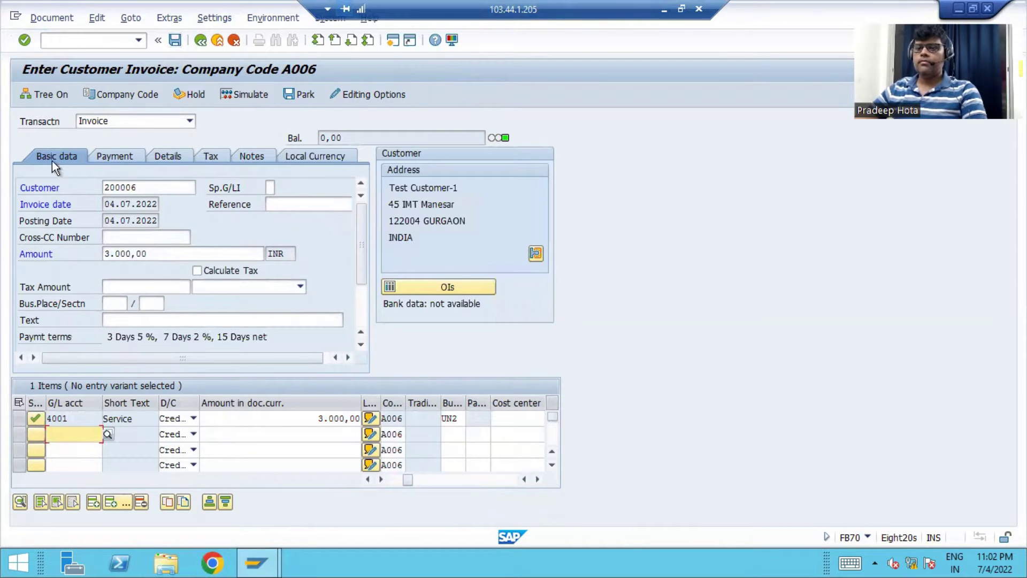
# Step: Clear the payment terms from the invoice's payment data and validate the entry
pyautogui.click(120, 158)
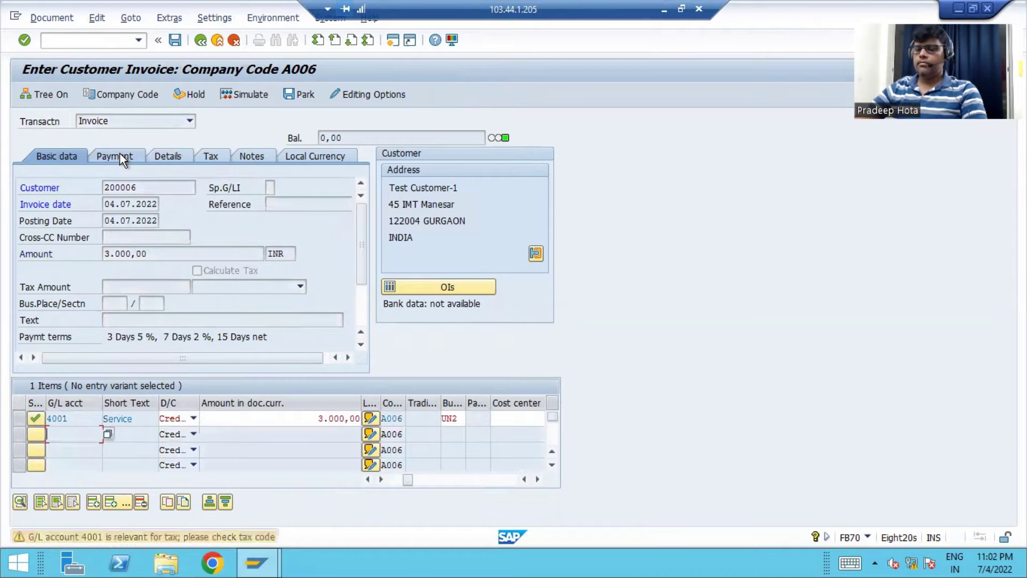
pyautogui.click(120, 155)
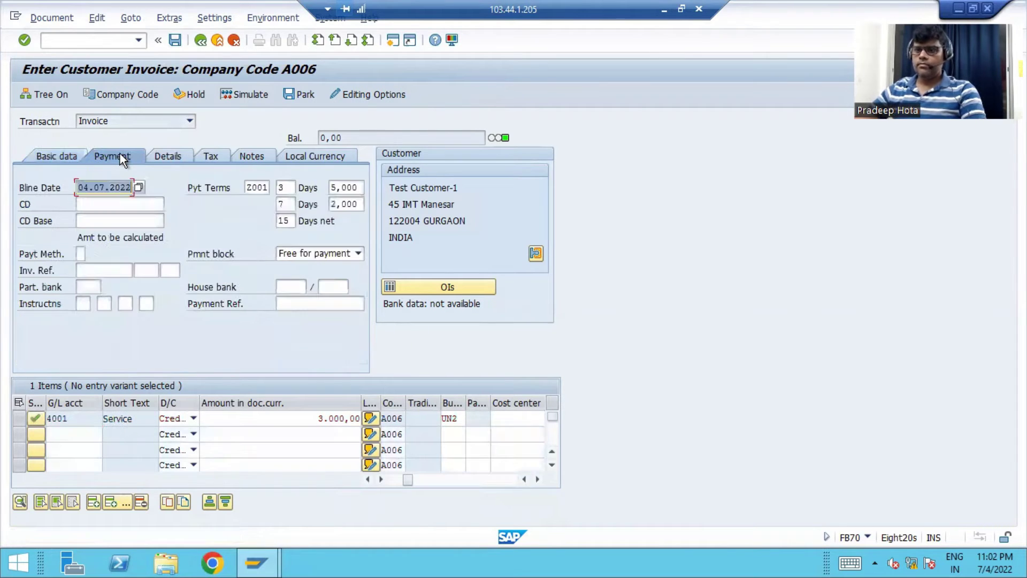
pyautogui.press('Tab')
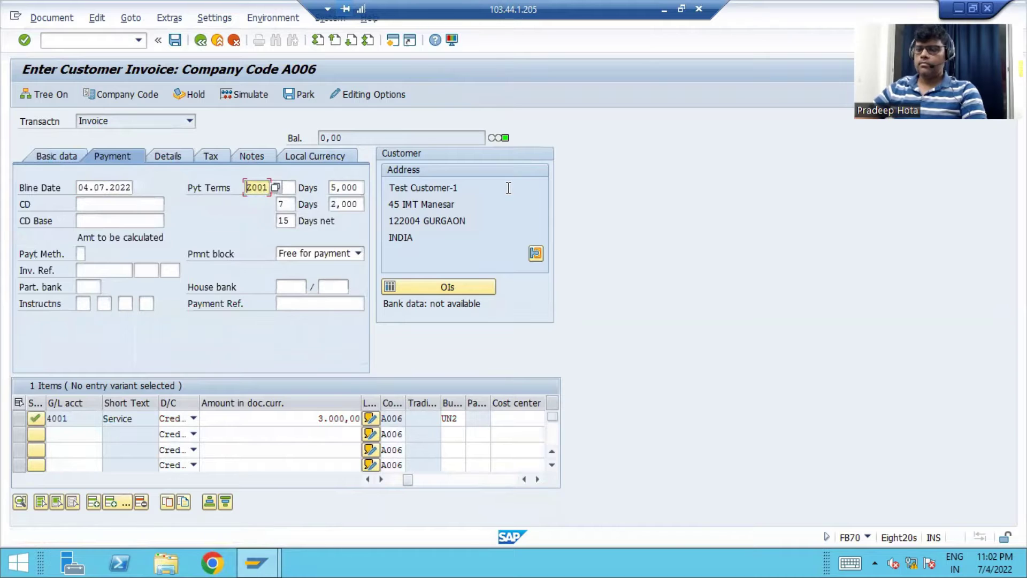
pyautogui.press('Delete')
pyautogui.press('Delete')
pyautogui.press('Delete')
pyautogui.press('Delete')
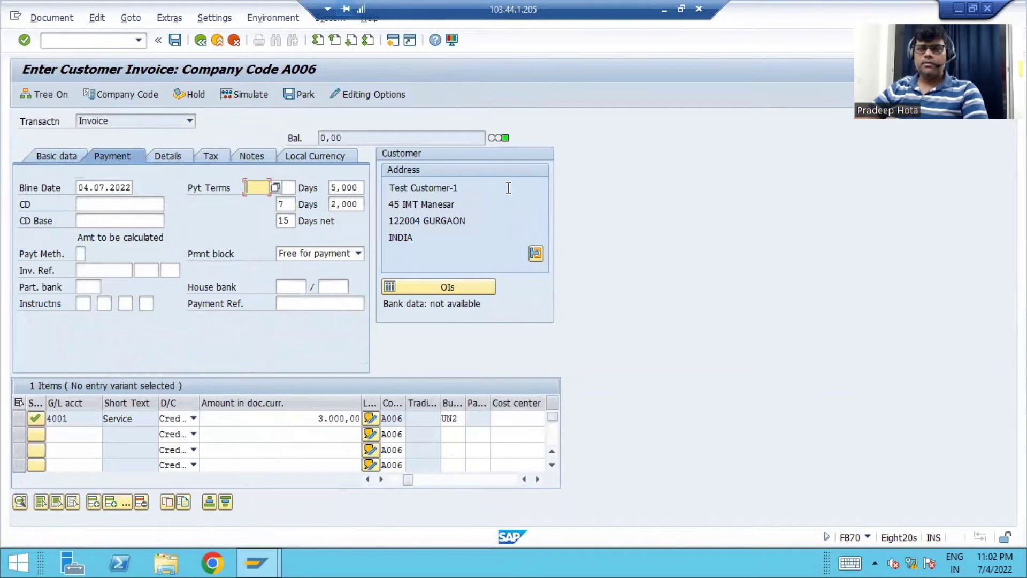
pyautogui.press('Return')
pyautogui.press('Return')
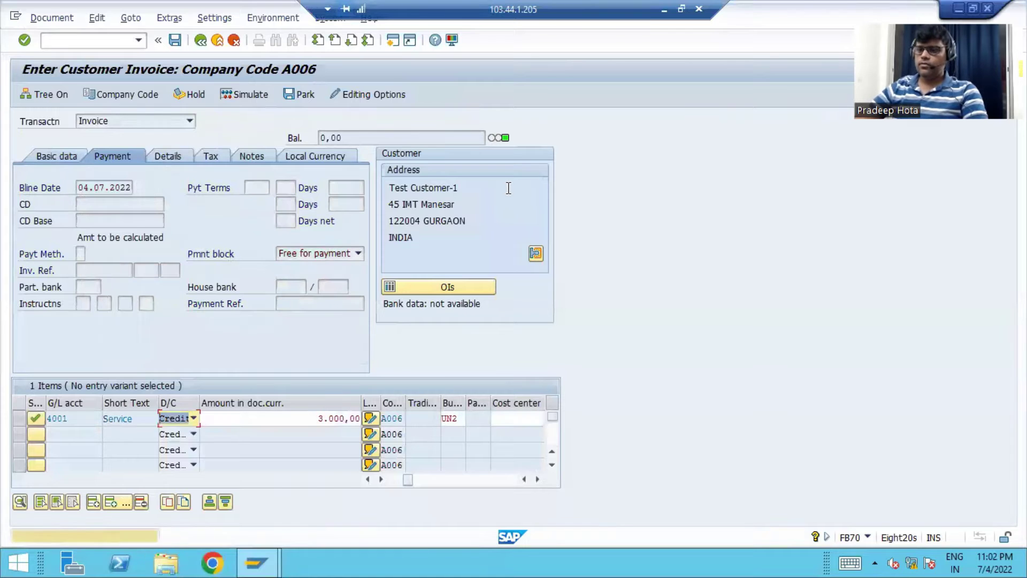
pyautogui.press('Return')
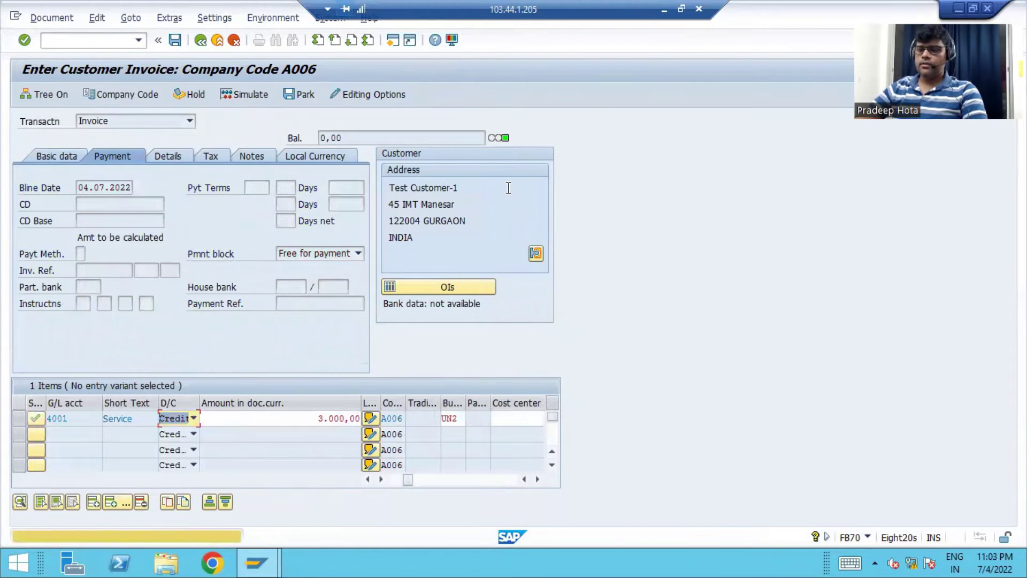
pyautogui.press('Return')
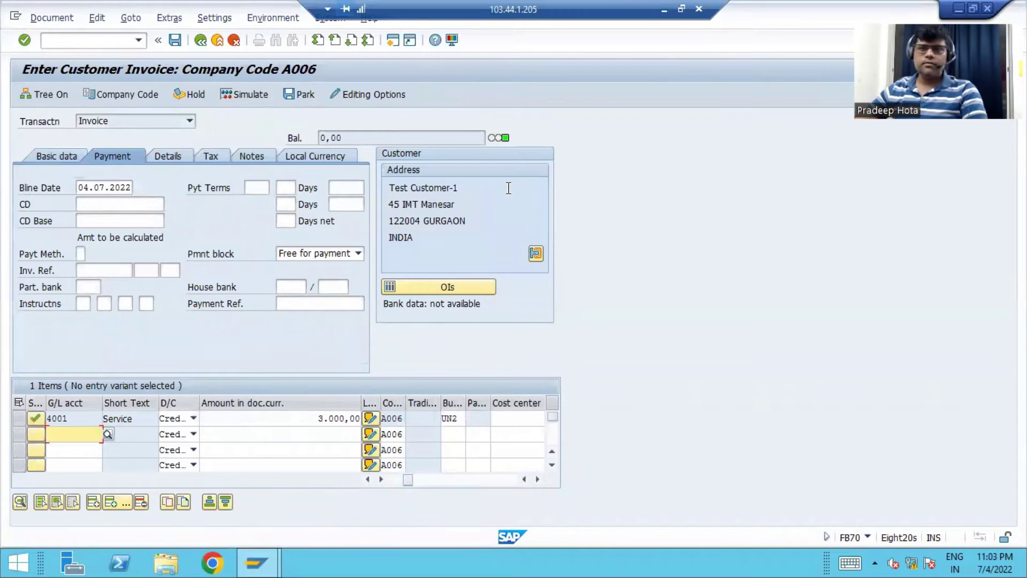
# Step: Post the customer invoice in company code A006, accepting the tax code and account assignment warnings
pyautogui.click(176, 39)
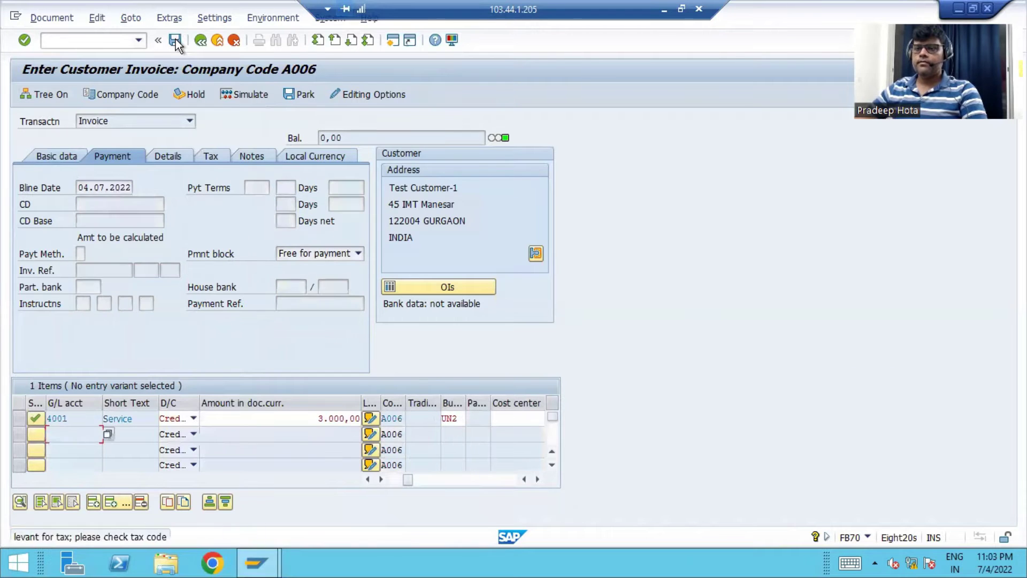
pyautogui.press('Return')
pyautogui.press('Return')
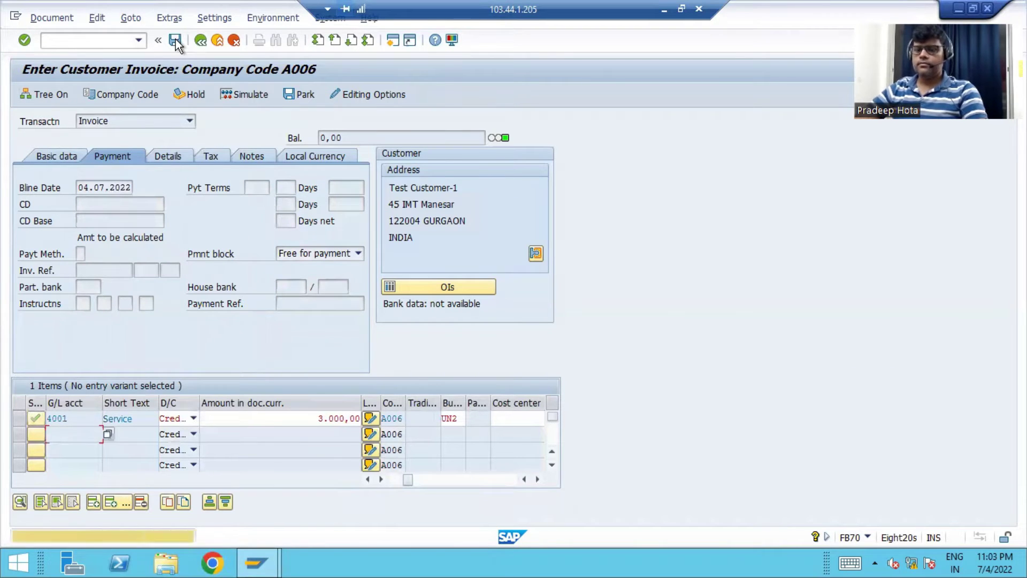
pyautogui.press('Return')
pyautogui.press('Return')
pyautogui.press('Return')
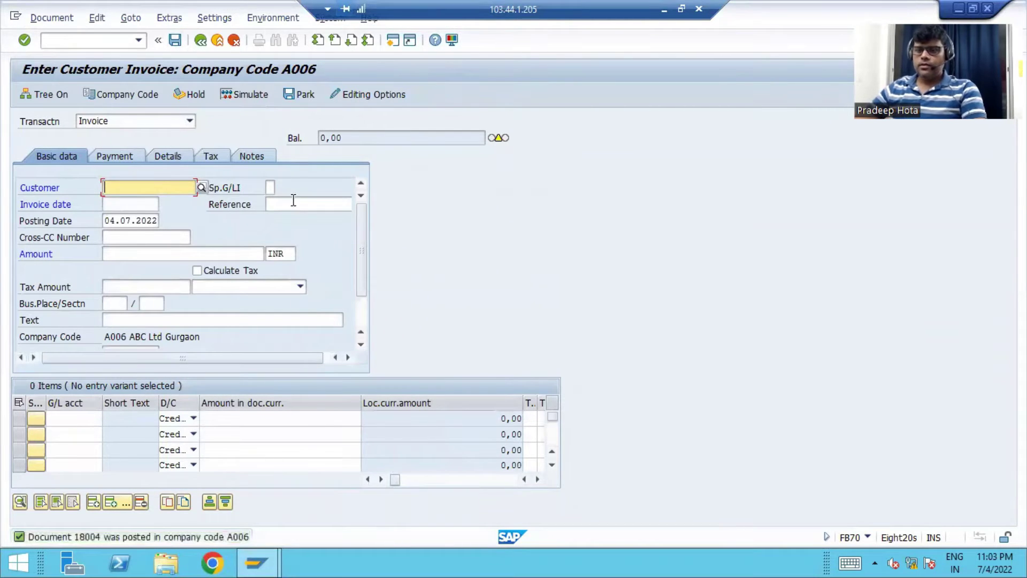
# Step: Find the customers of company code A006 and select Test Customer-1 for the new invoice
pyautogui.click(201, 188)
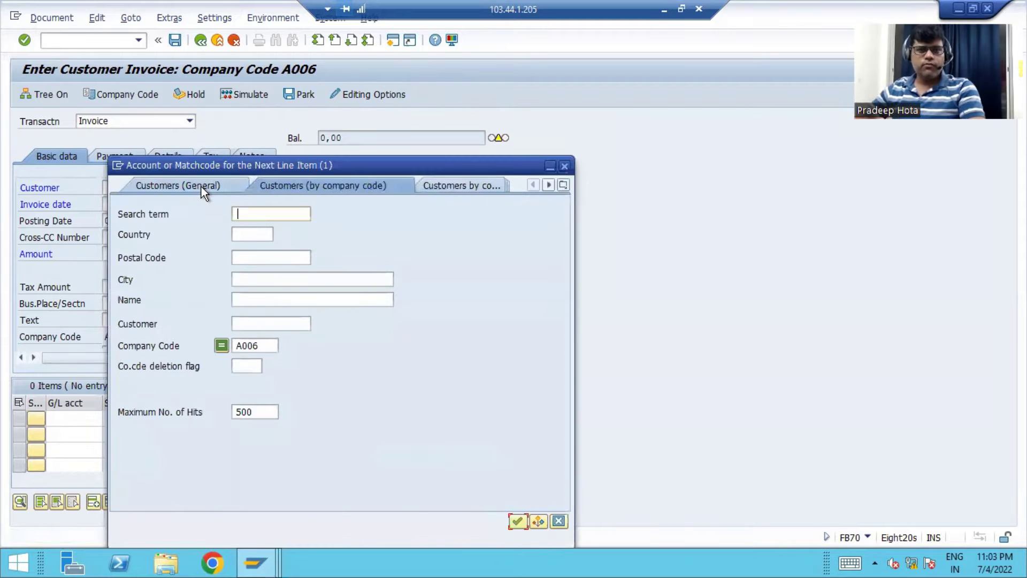
pyautogui.press('Return')
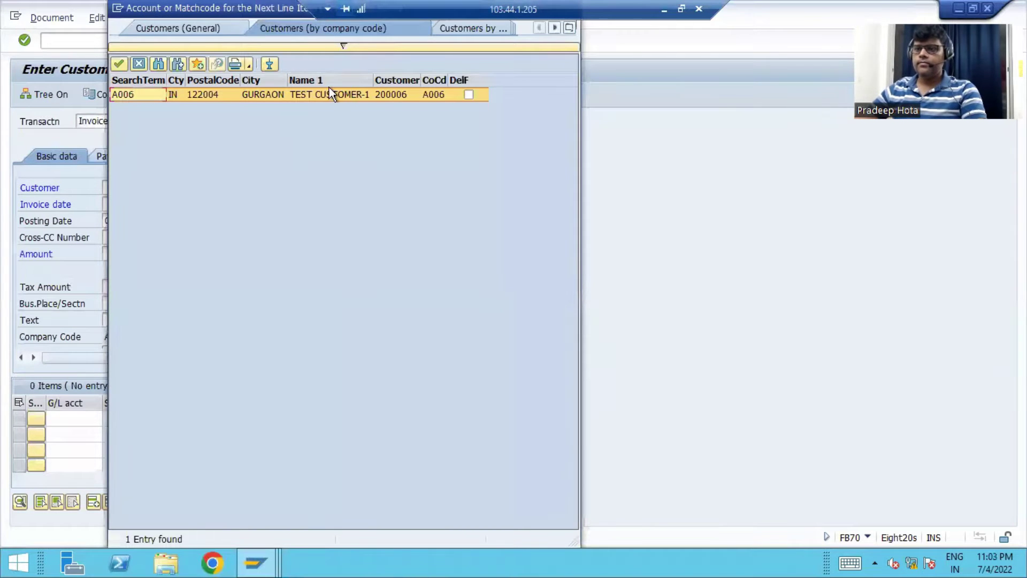
pyautogui.doubleClick(324, 97)
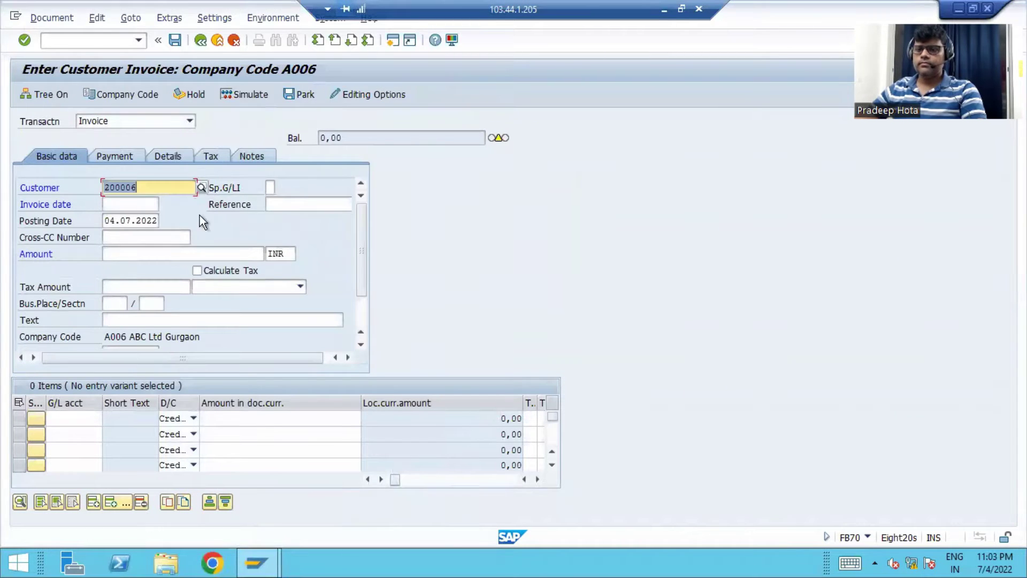
# Step: Set both the invoice date and posting date to 03.07.2022 and enter an amount of 3000 INR
pyautogui.click(158, 204)
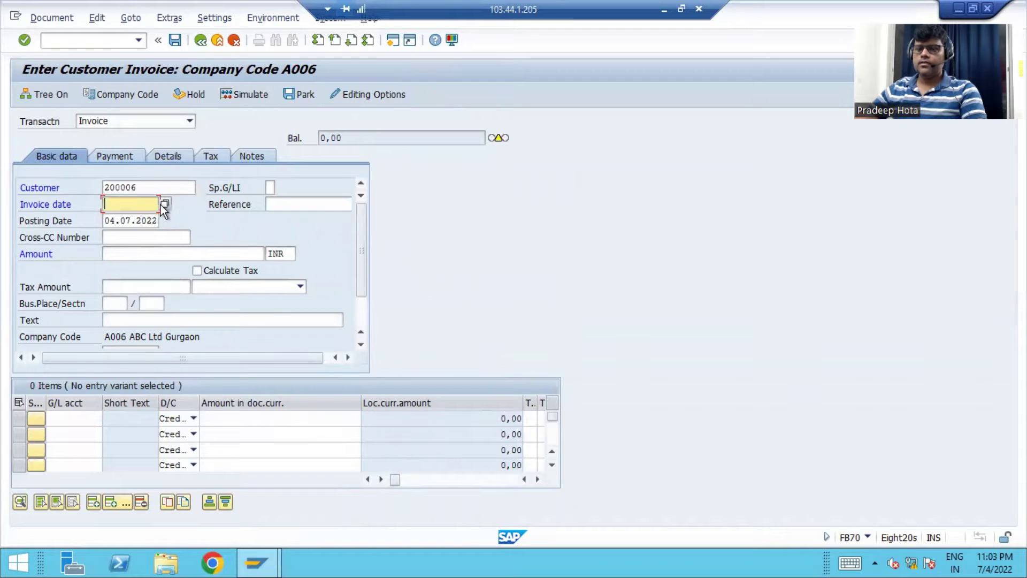
pyautogui.click(165, 204)
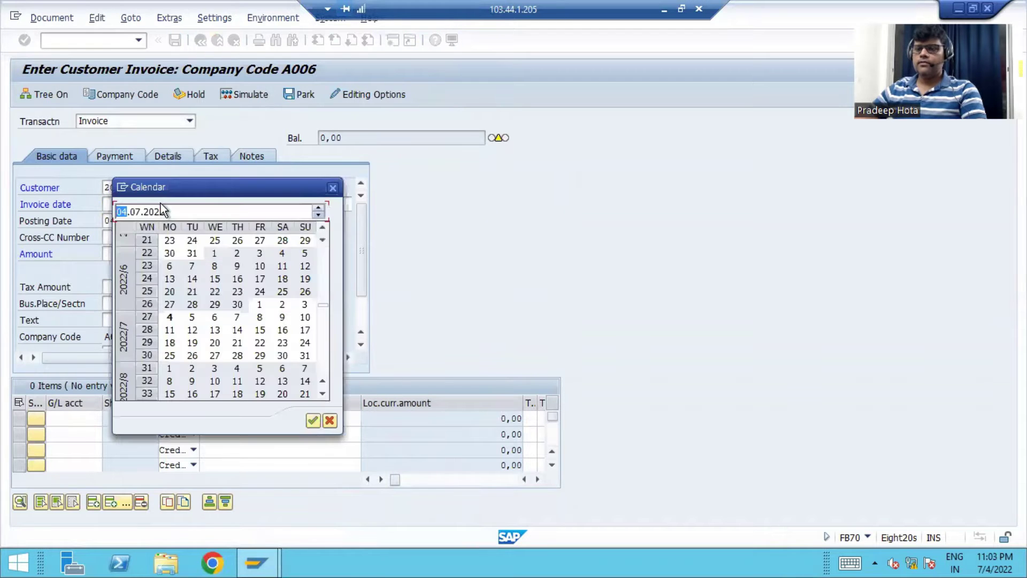
pyautogui.doubleClick(303, 303)
pyautogui.hotkey('ctrl', 'c')
pyautogui.press('Tab')
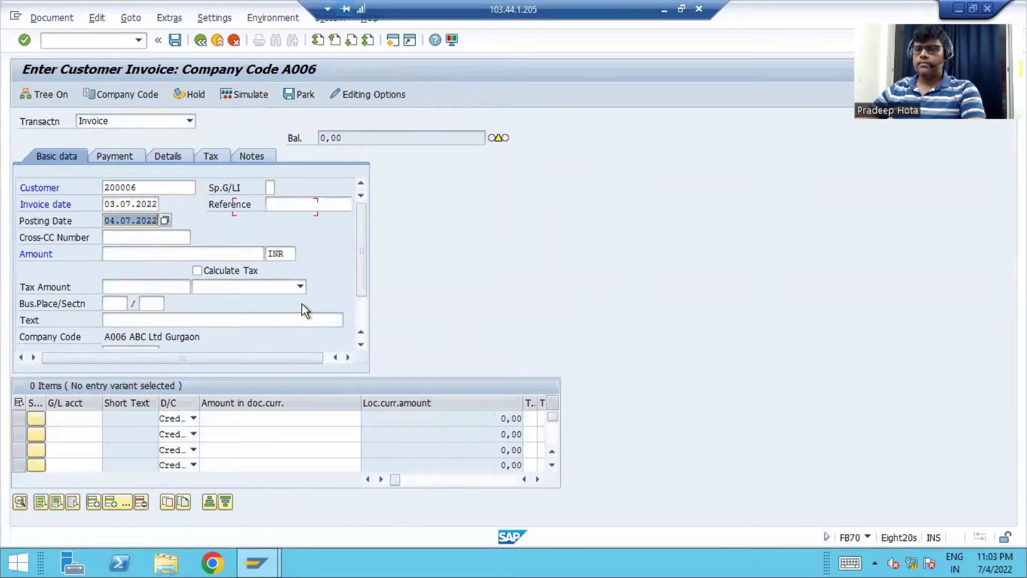
pyautogui.hotkey('ctrl', 'v')
pyautogui.click(138, 254)
pyautogui.write('3000')
pyautogui.press('Tab')
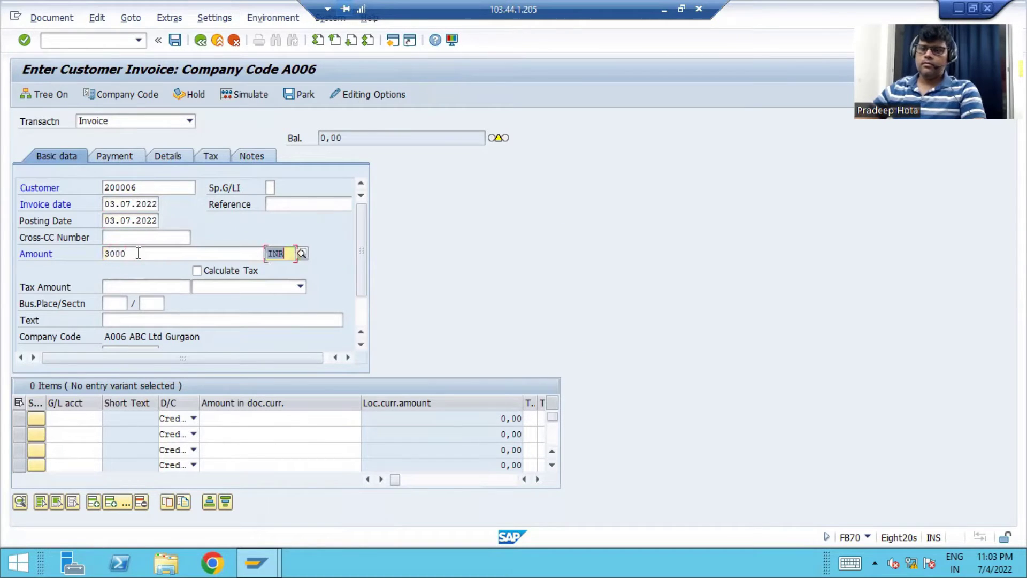
# Step: Find the Service account in the G/L account list and choose 4001 for the first line item
pyautogui.click(92, 418)
pyautogui.press('F4')
pyautogui.press('Return')
pyautogui.scroll(-3, 160, 421)
pyautogui.scroll(-7, 160, 421)
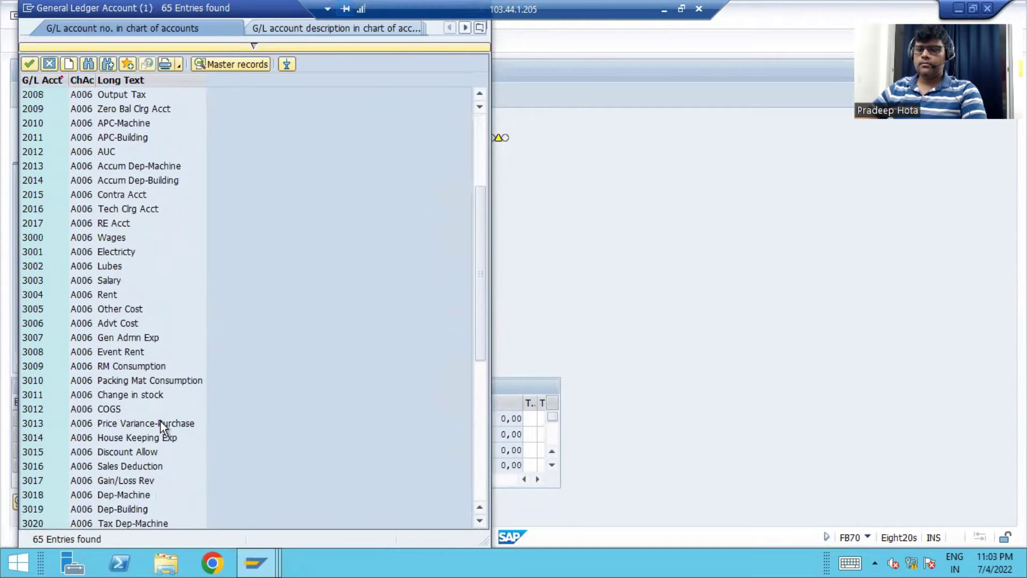
pyautogui.scroll(-2, 160, 421)
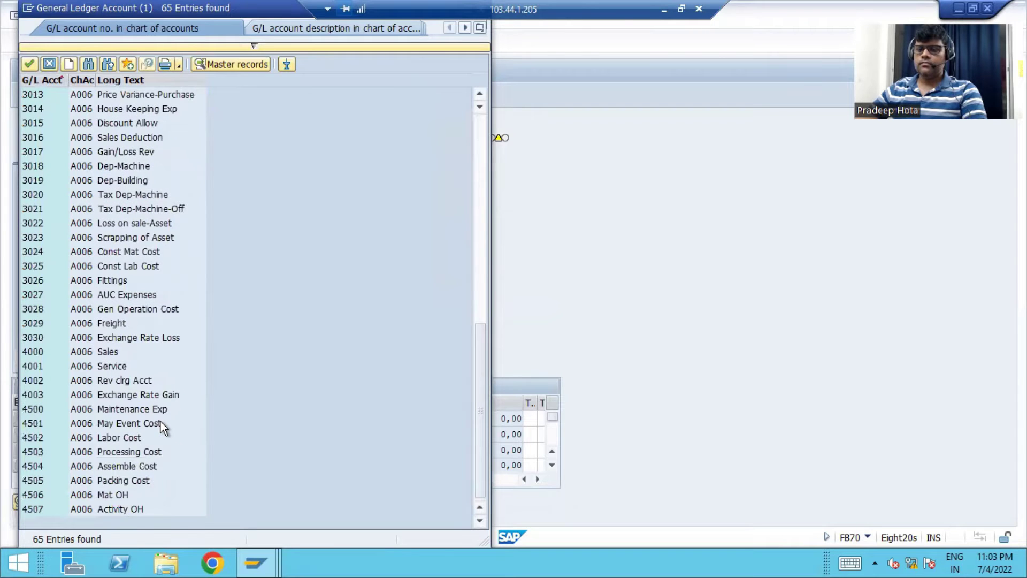
pyautogui.scroll(6, 160, 422)
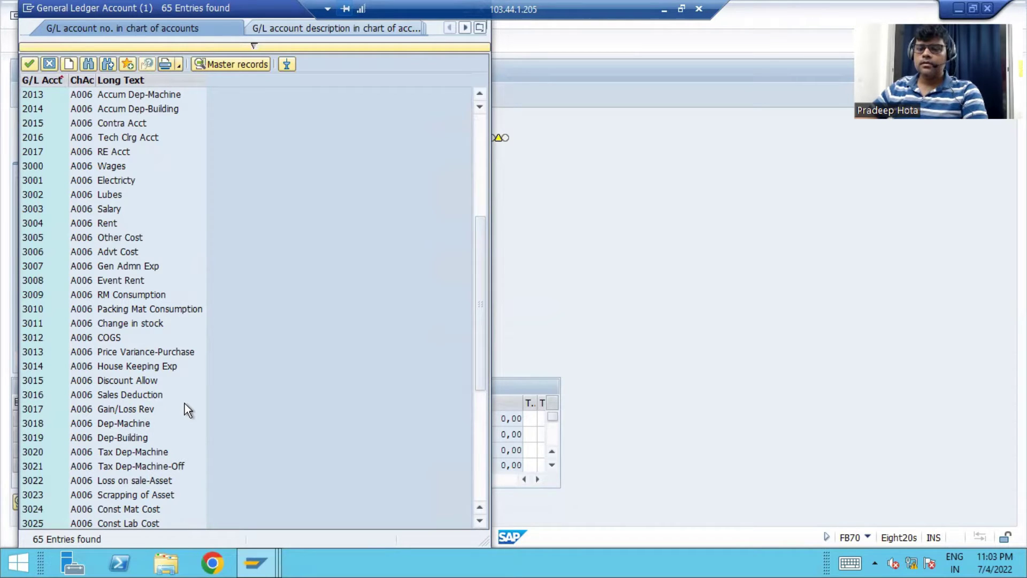
pyautogui.scroll(1, 185, 405)
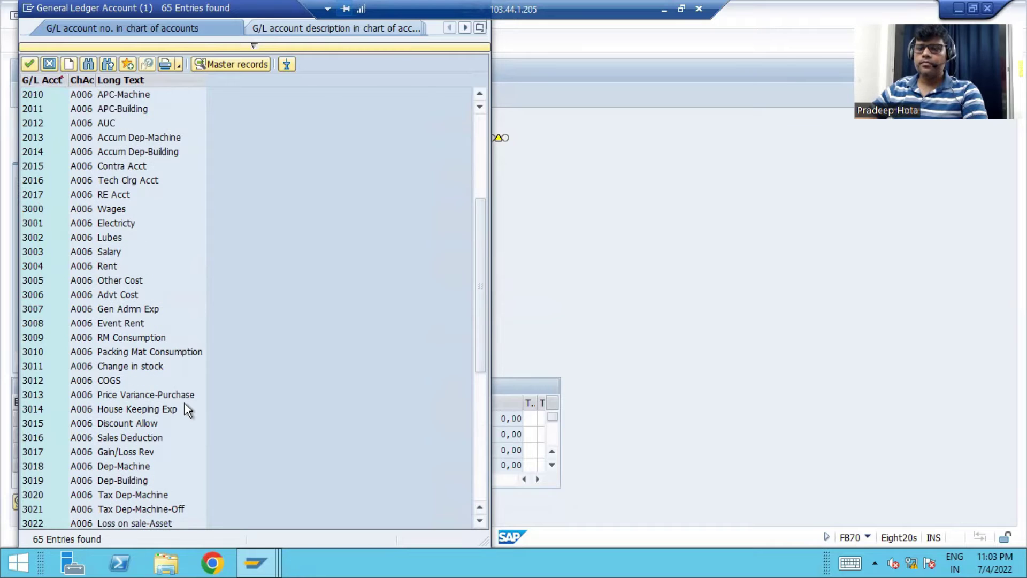
pyautogui.scroll(-1, 185, 410)
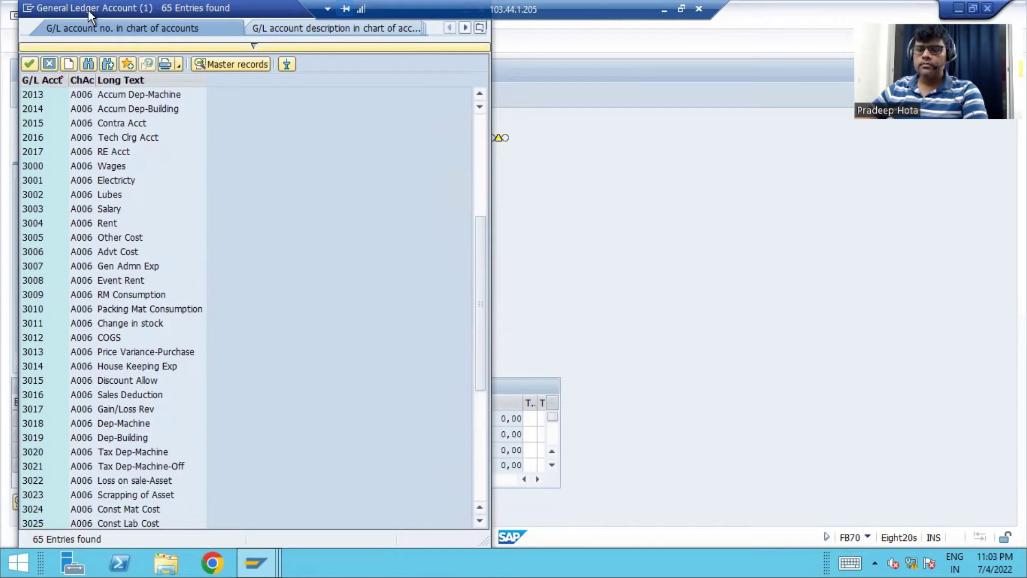
pyautogui.click(87, 59)
pyautogui.write('*service')
pyautogui.press('Return')
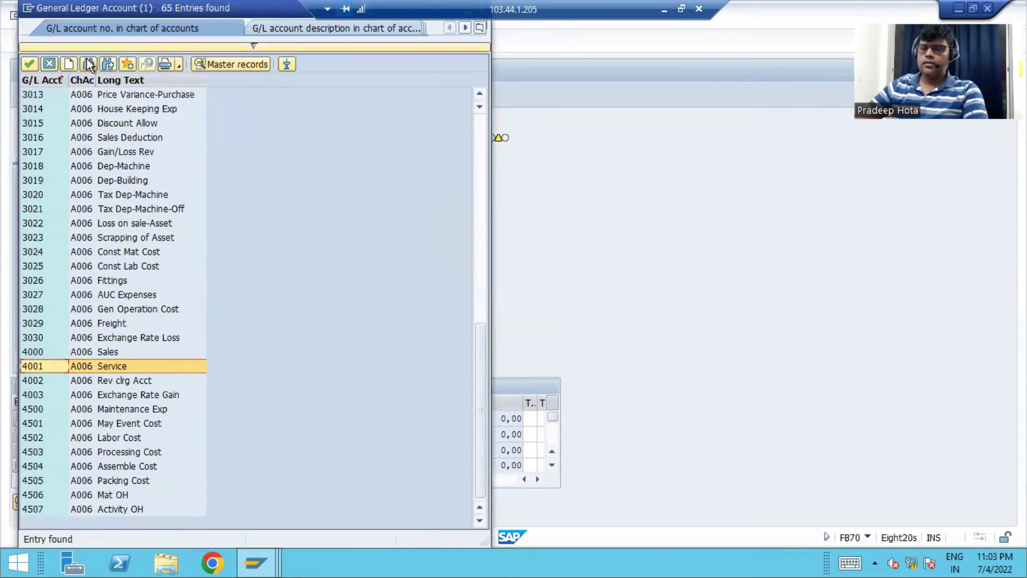
pyautogui.press('Return')
# Step: Enter * as the Service line item's amount and UN2 as its business area, and validate the entry
pyautogui.press('Tab')
pyautogui.press('Tab')
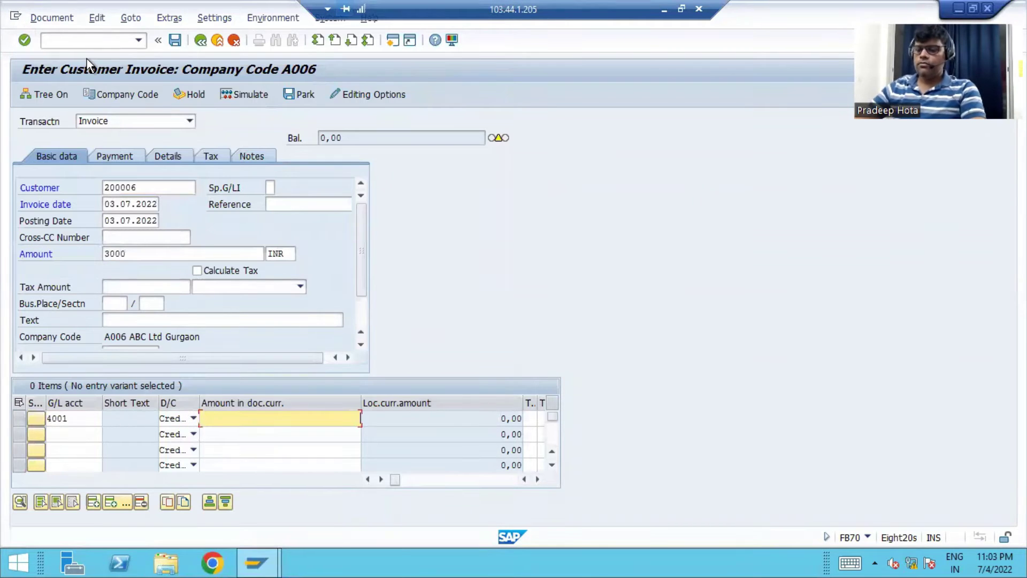
pyautogui.press('Tab')
pyautogui.press('Tab')
pyautogui.press('Tab')
pyautogui.press('Tab')
pyautogui.press('Tab')
pyautogui.press('Tab')
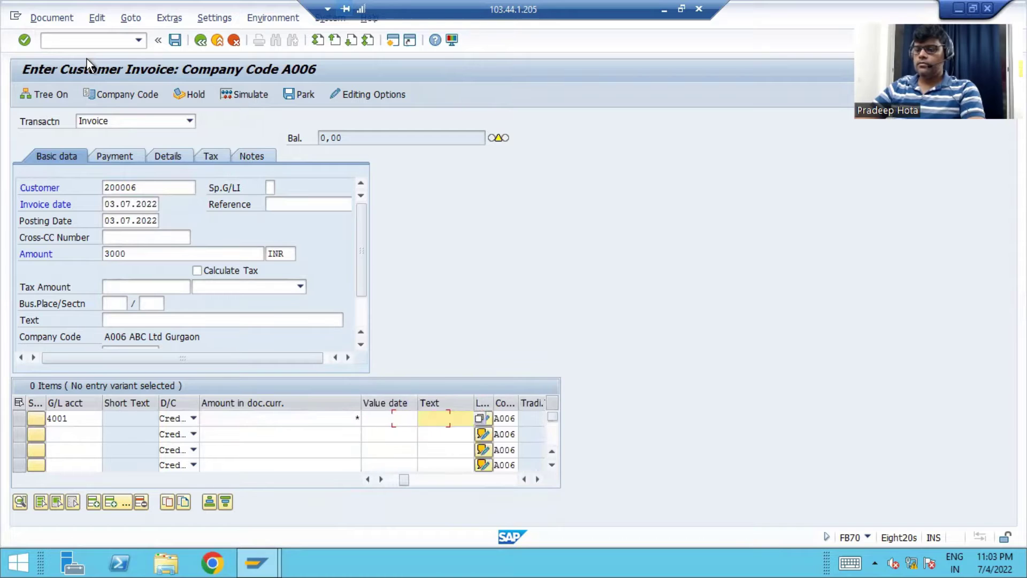
pyautogui.hotkey('shift', 'Tab')
pyautogui.write('UN2')
pyautogui.press('Return')
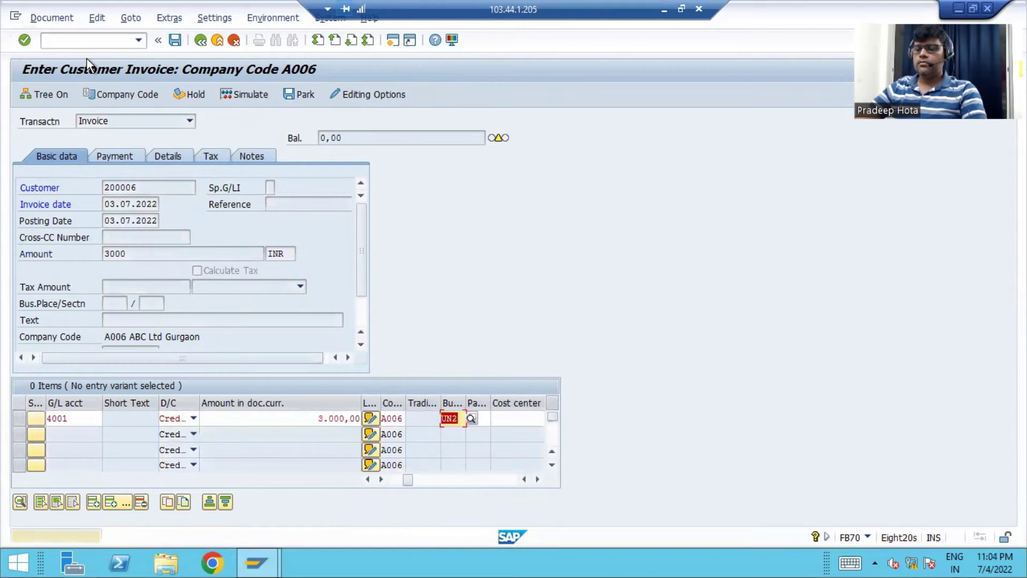
pyautogui.press('Return')
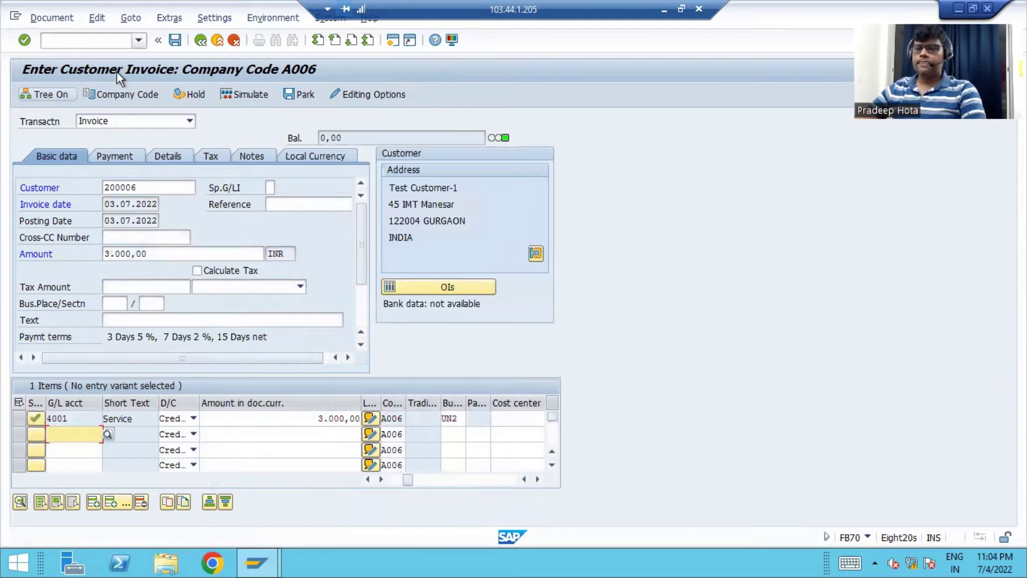
# Step: Clear the payment terms from the invoice's payment data and post the invoice in company code A006
pyautogui.click(130, 152)
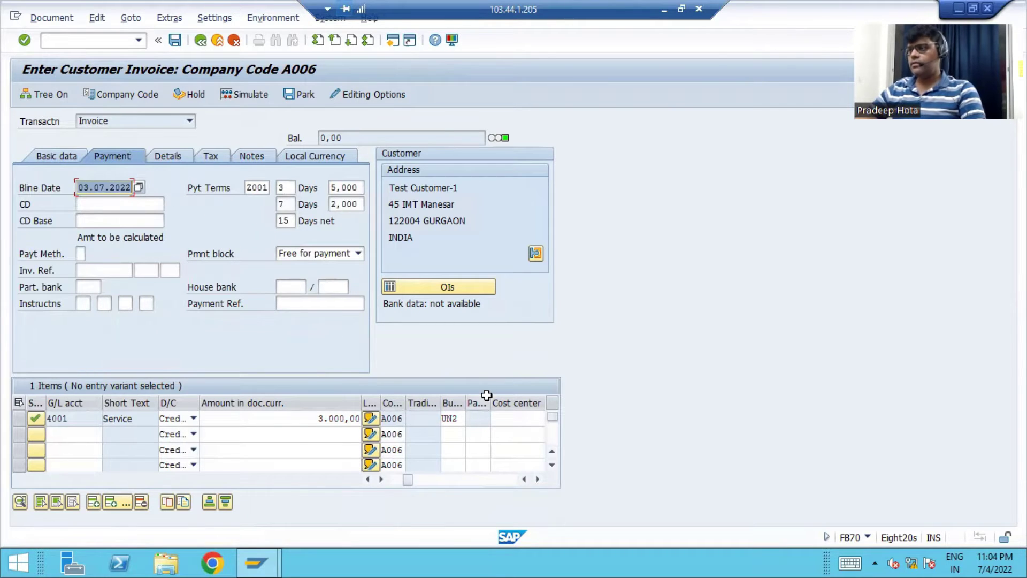
pyautogui.click(256, 187)
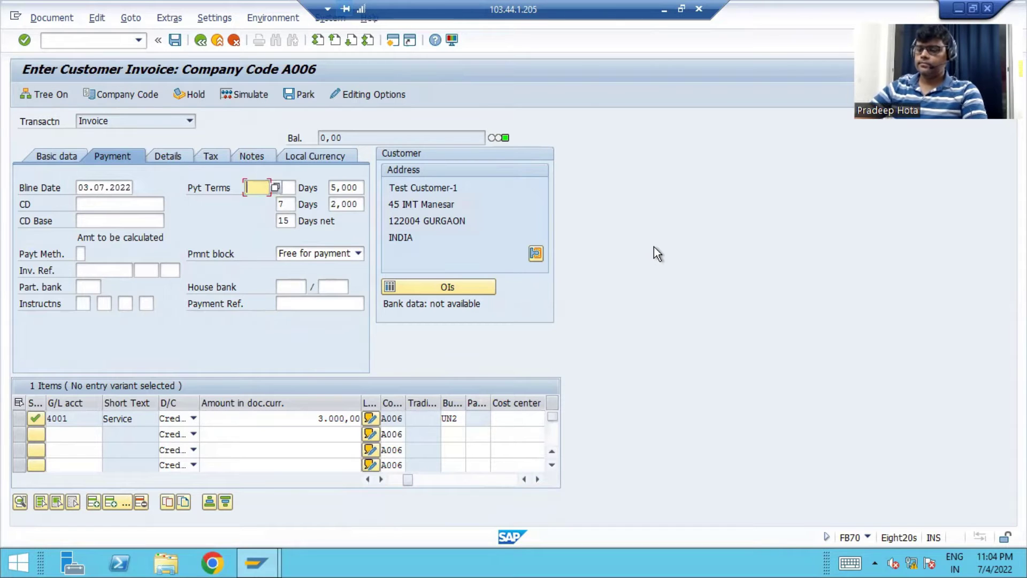
pyautogui.press('Return')
pyautogui.press('Return')
pyautogui.press('Return')
pyautogui.press('Return')
pyautogui.press('Return')
pyautogui.press('Return')
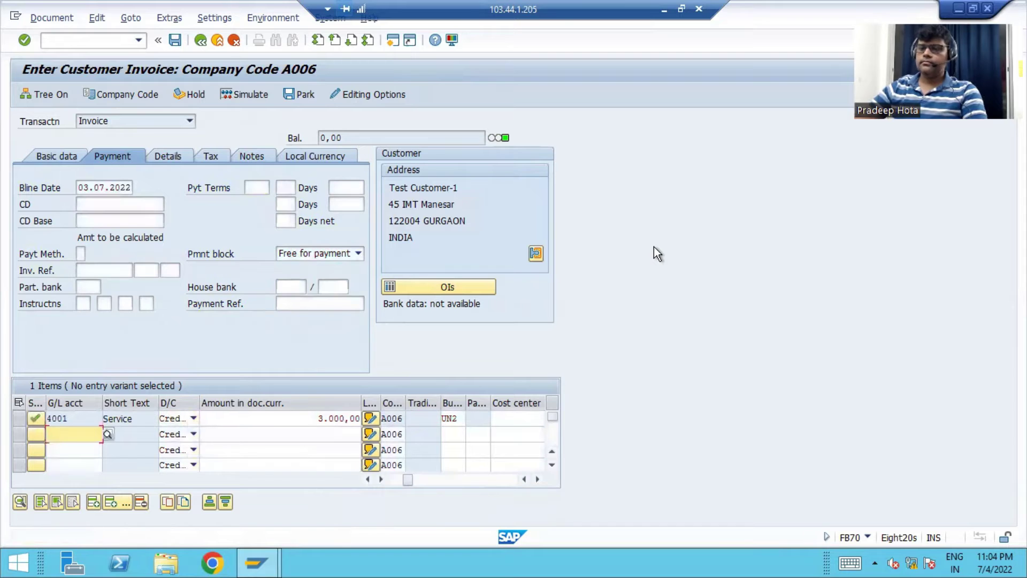
pyautogui.click(179, 41)
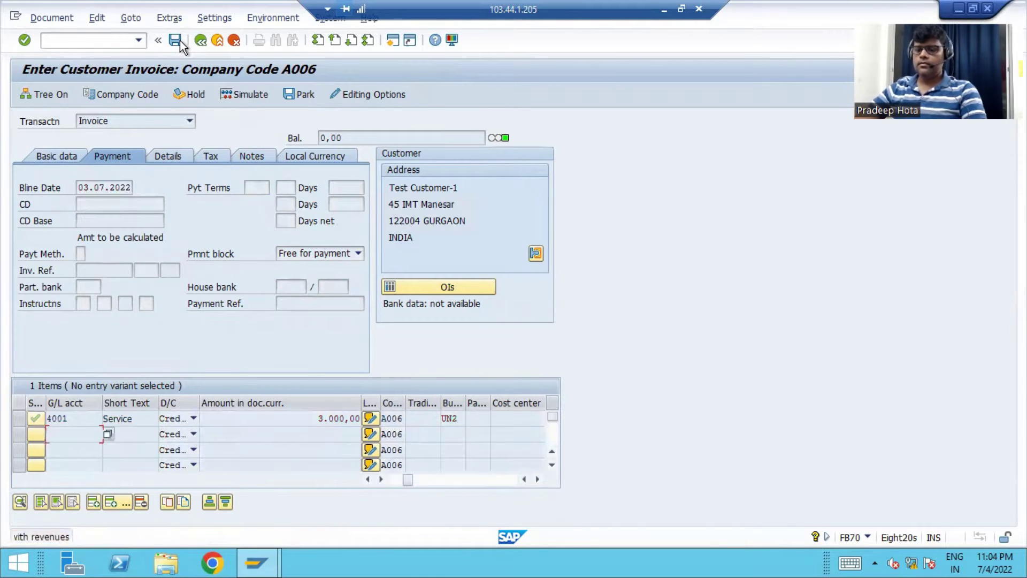
pyautogui.click(179, 41)
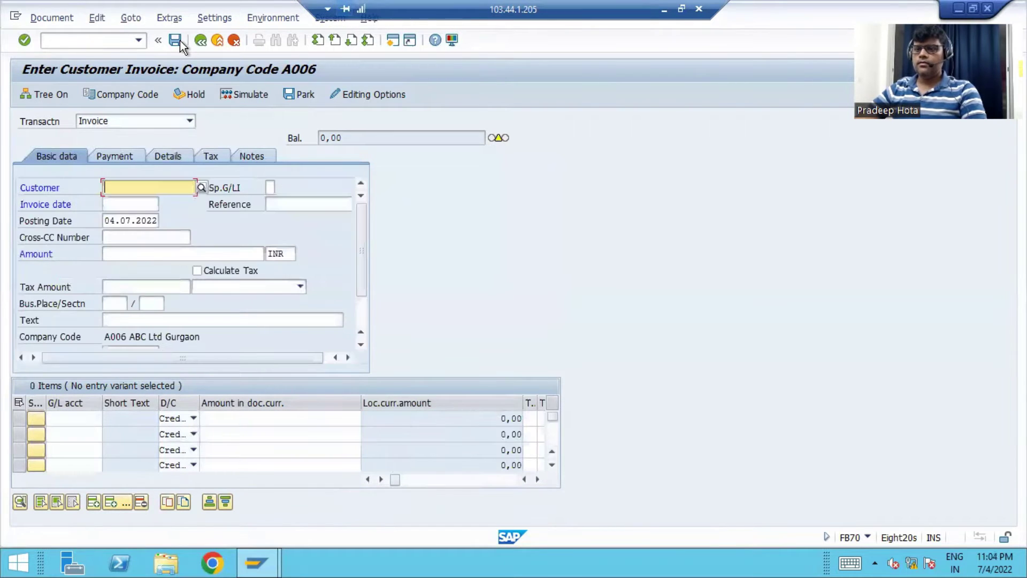
# Step: Open the customer line item display with transaction code /nfbl5n
pyautogui.click(91, 40)
pyautogui.write('/nfbl5n')
pyautogui.press('Return')
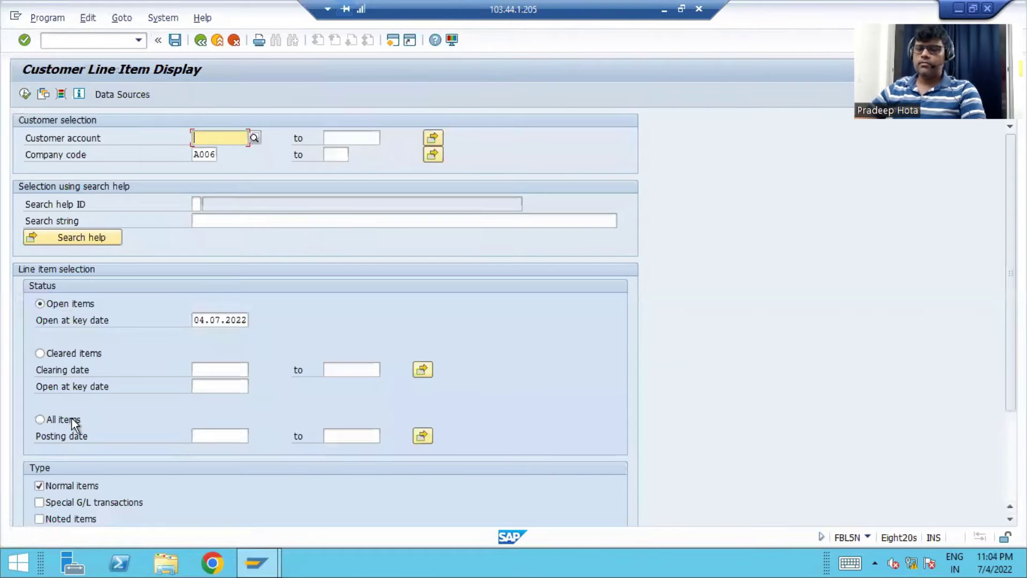
# Step: Display all customer items in company code A006 with posting dates from 03.07.2022 to 04.07.2022
pyautogui.click(39, 420)
pyautogui.click(203, 435)
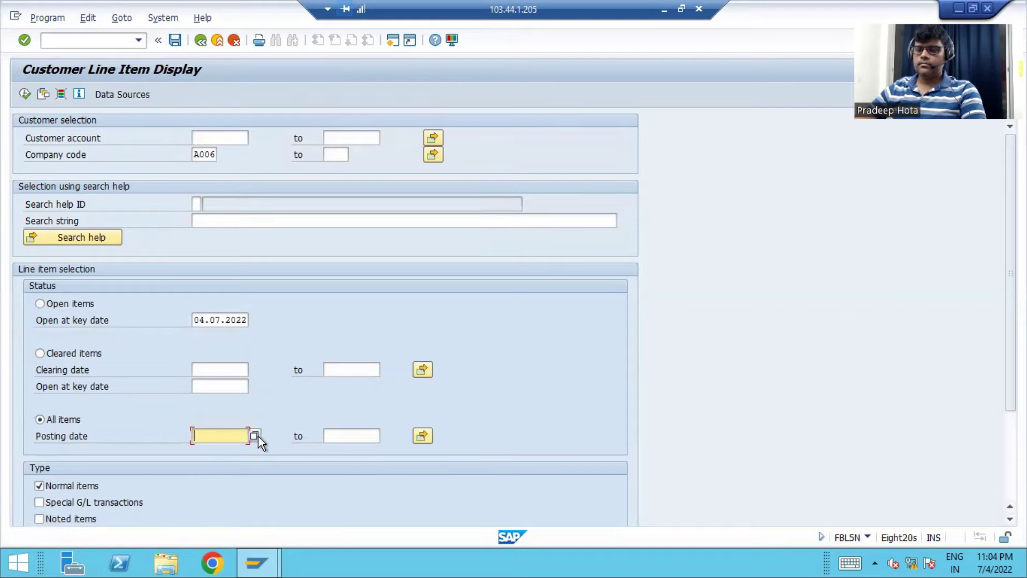
pyautogui.click(256, 436)
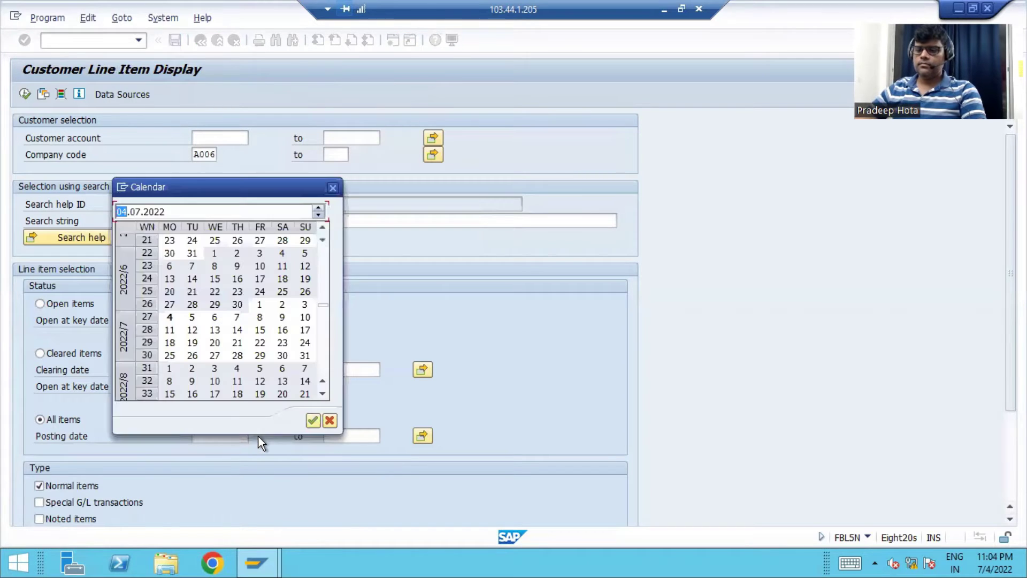
pyautogui.doubleClick(305, 309)
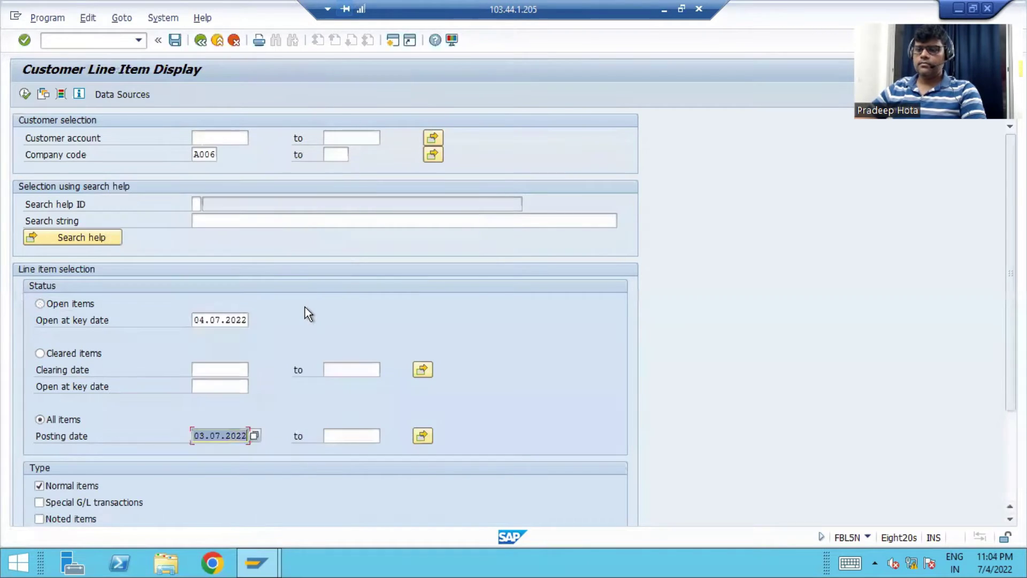
pyautogui.press('Tab')
pyautogui.click(387, 435)
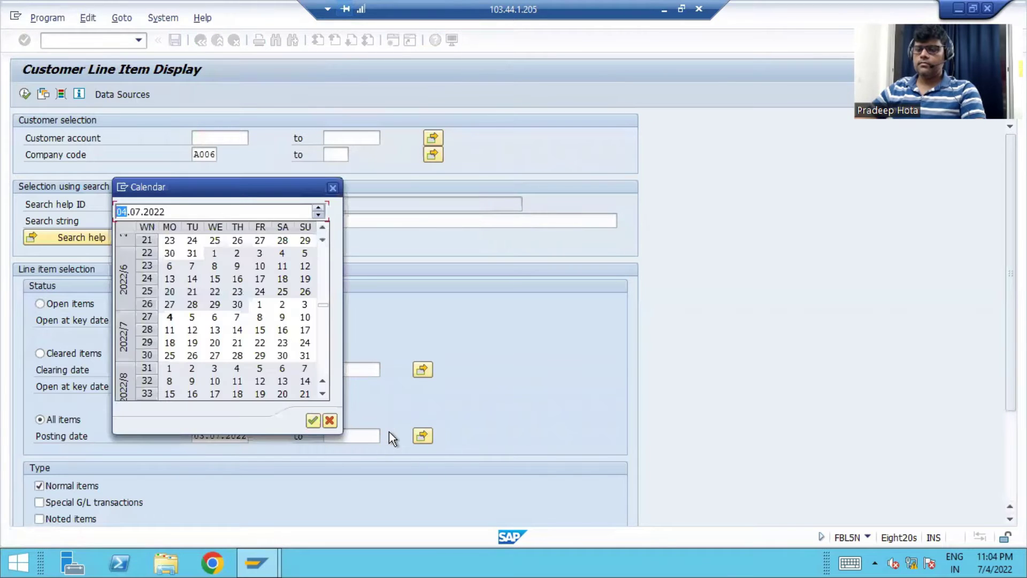
pyautogui.doubleClick(171, 316)
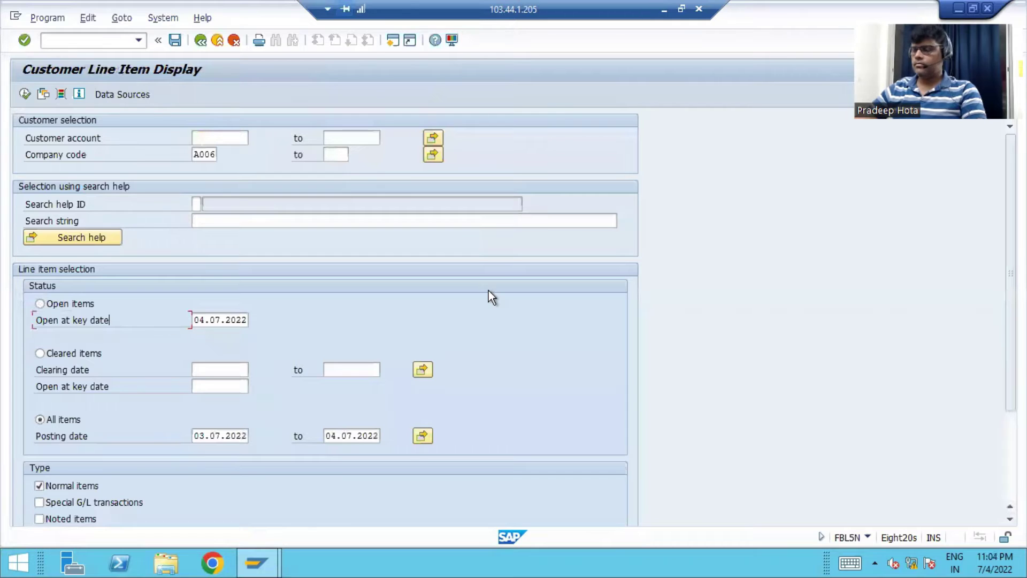
pyautogui.click(25, 95)
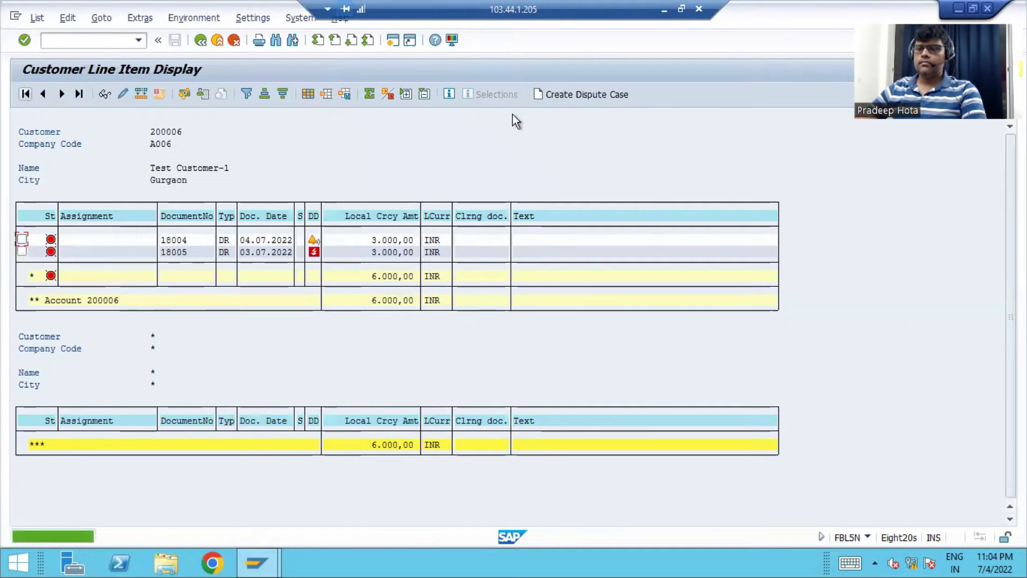
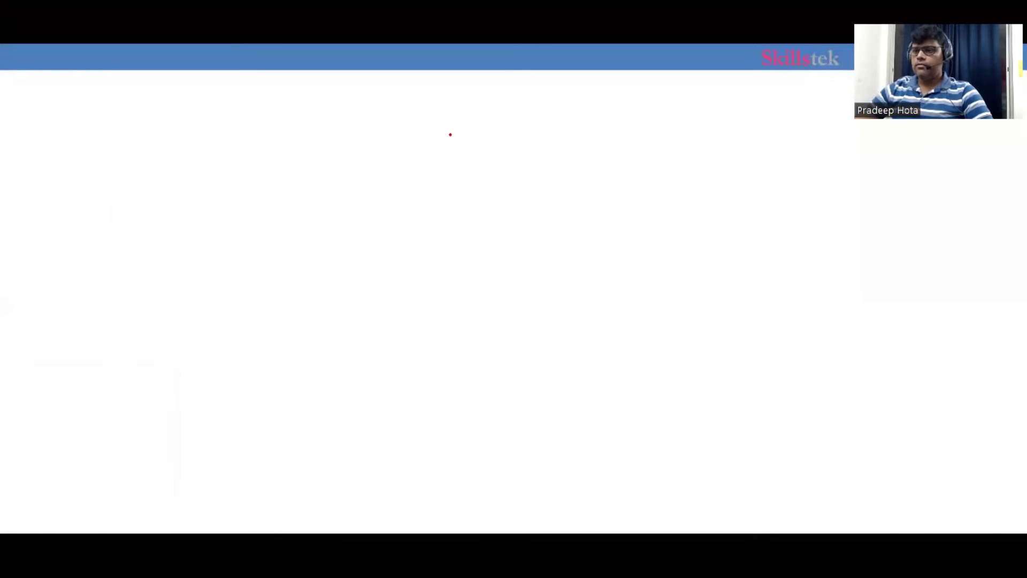
pyautogui.moveTo(461, 122); pyautogui.dragTo(698, 124)
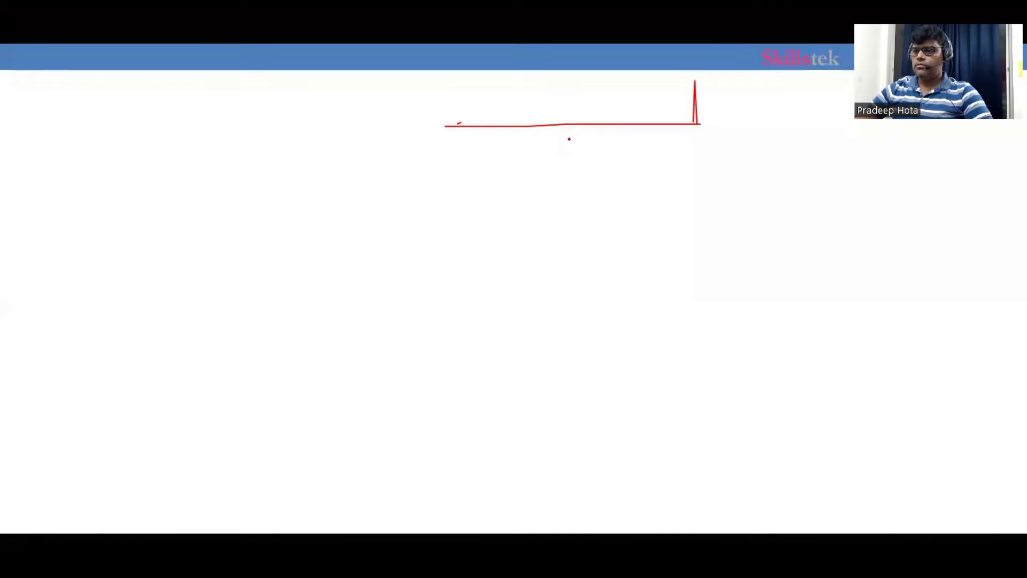
pyautogui.moveTo(569, 133); pyautogui.dragTo(575, 298)
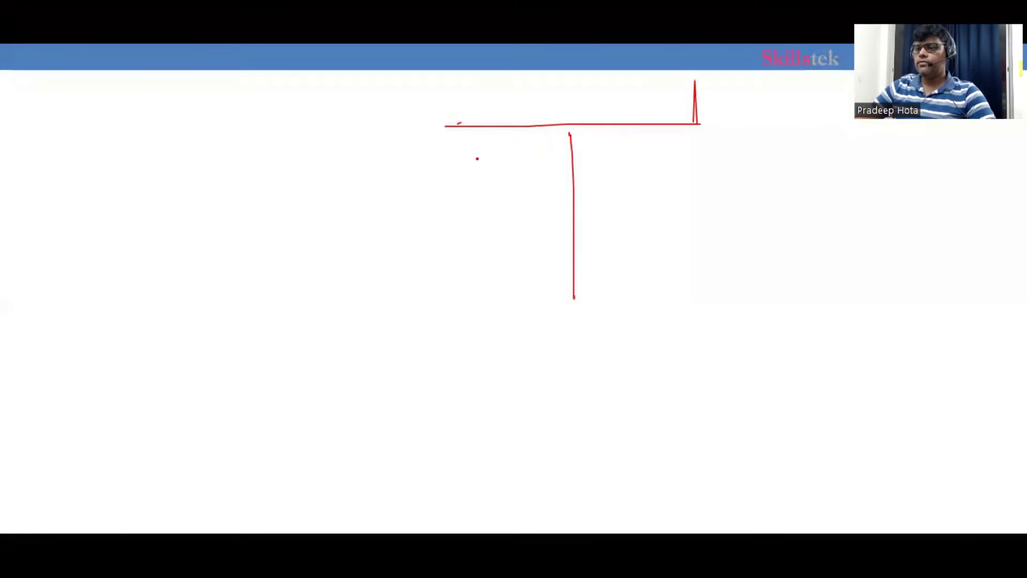
pyautogui.moveTo(459, 155); pyautogui.dragTo(473, 127)
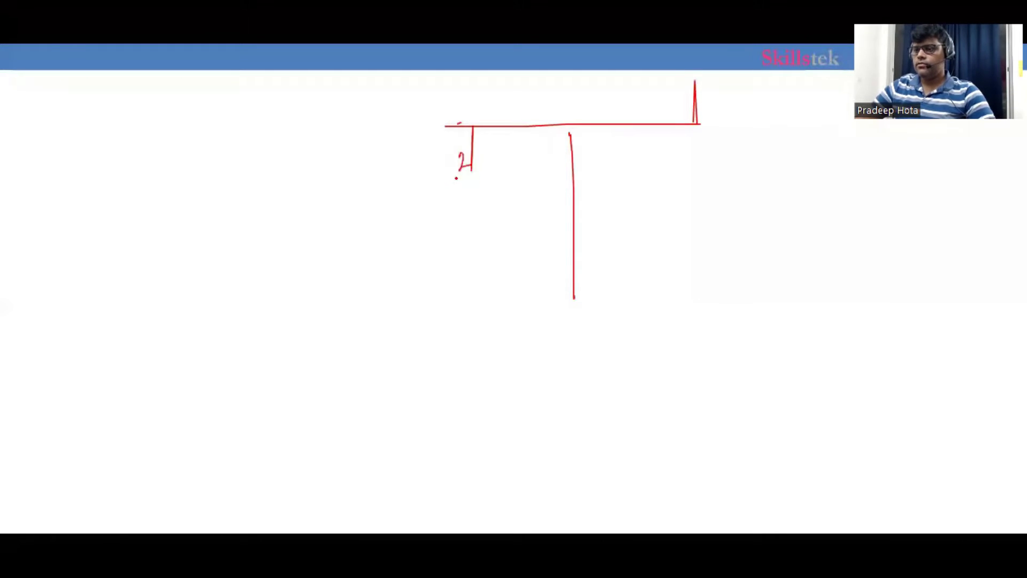
pyautogui.moveTo(457, 178); pyautogui.dragTo(470, 170)
pyautogui.click(484, 160)
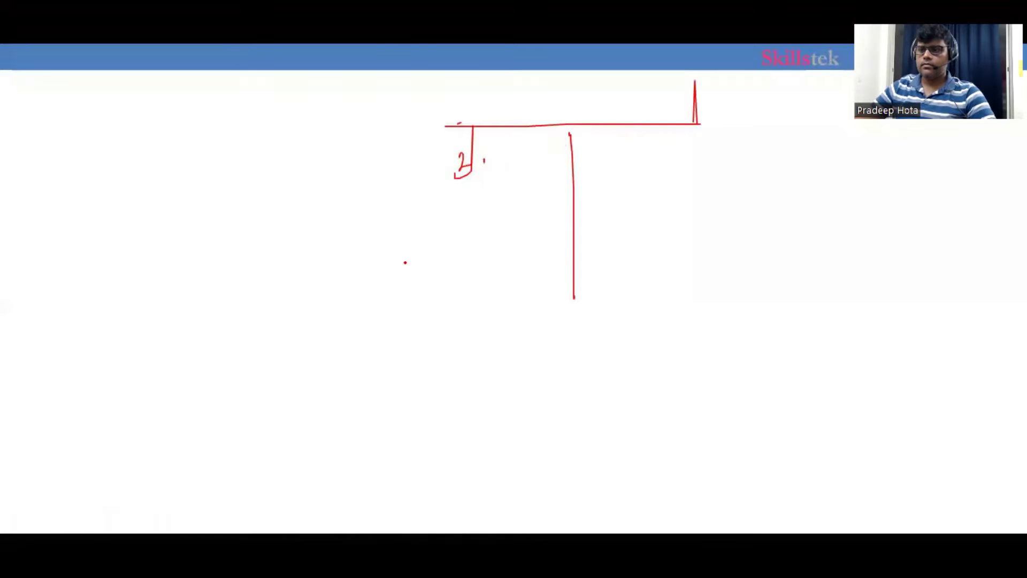
pyautogui.moveTo(446, 178); pyautogui.dragTo(497, 160)
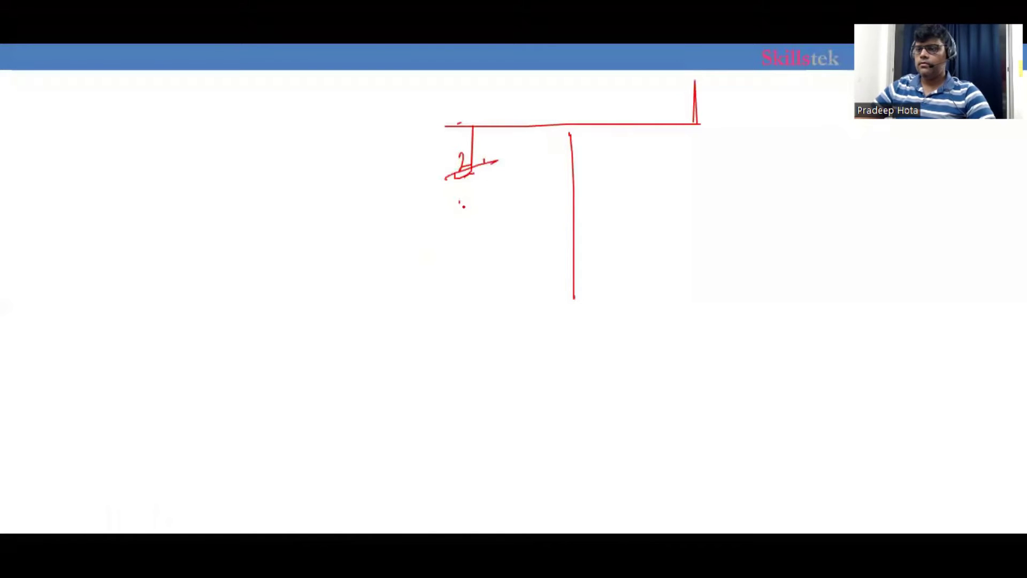
pyautogui.moveTo(458, 201)
pyautogui.mouseDown()
pyautogui.moveTo(455, 219)
pyautogui.moveTo(529, 199)
pyautogui.mouseUp()
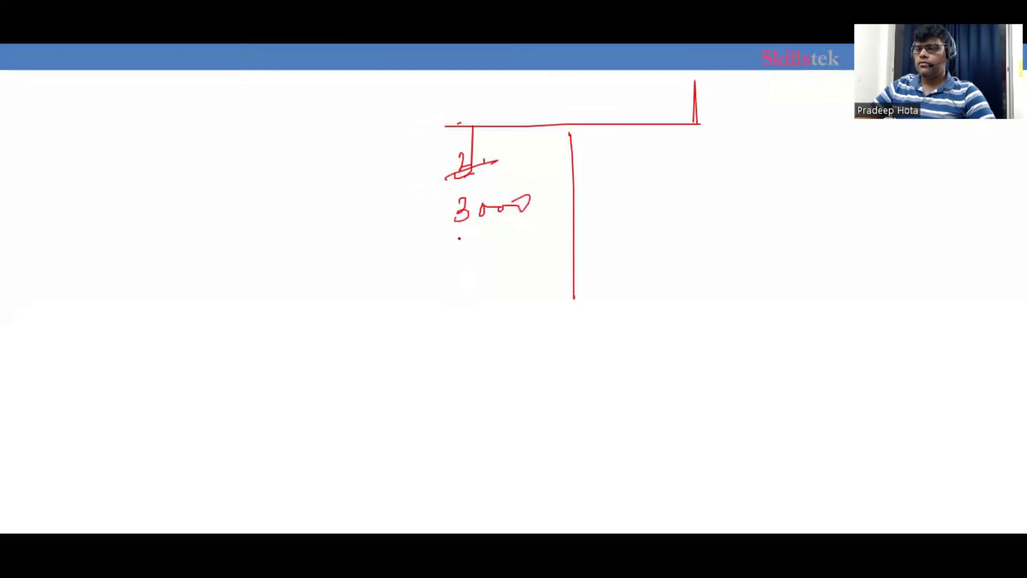
pyautogui.moveTo(459, 239); pyautogui.dragTo(455, 259)
pyautogui.moveTo(488, 204)
pyautogui.mouseDown()
pyautogui.moveTo(486, 247)
pyautogui.moveTo(531, 235)
pyautogui.mouseUp()
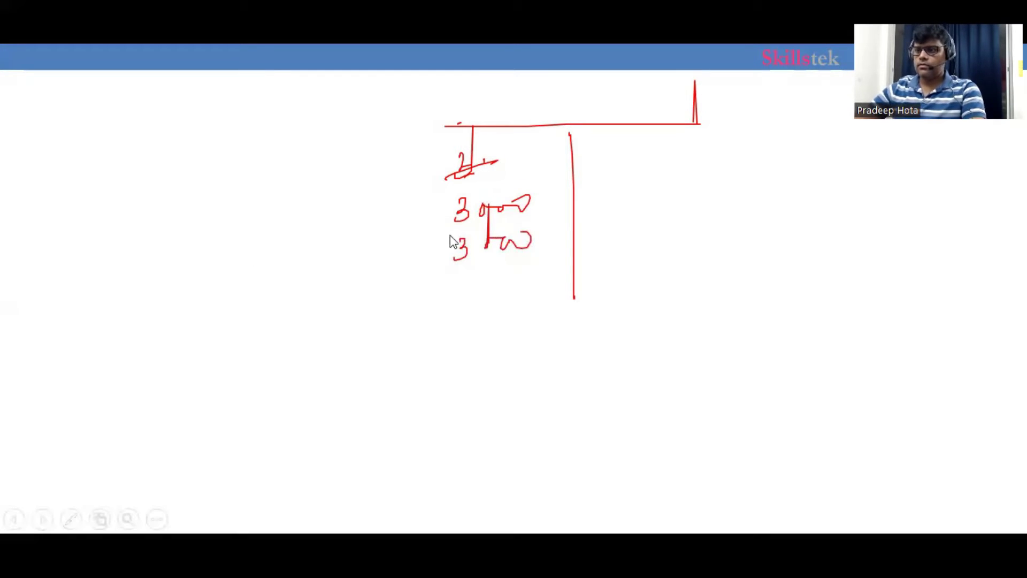
pyautogui.press('Escape')
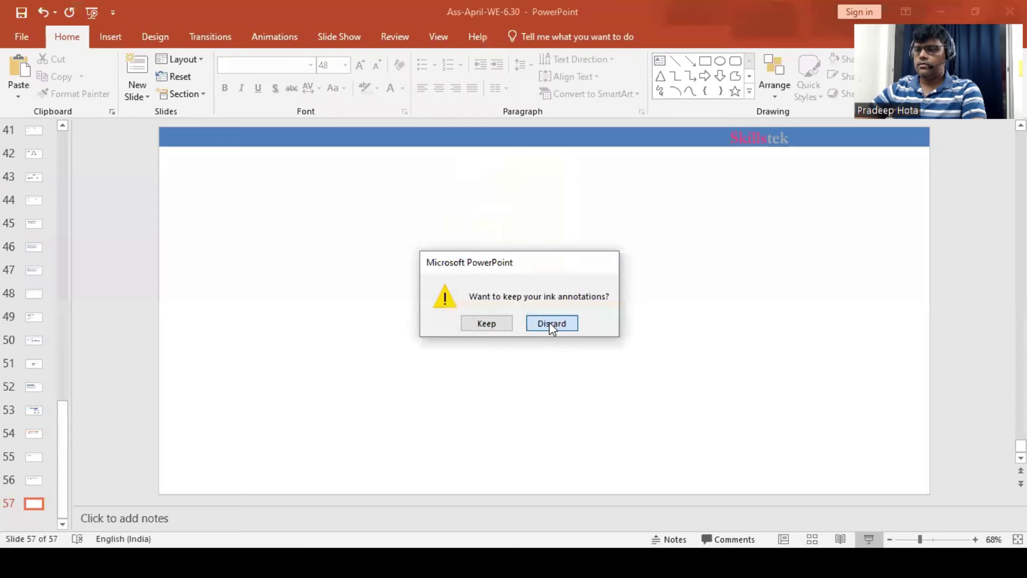
pyautogui.click(551, 326)
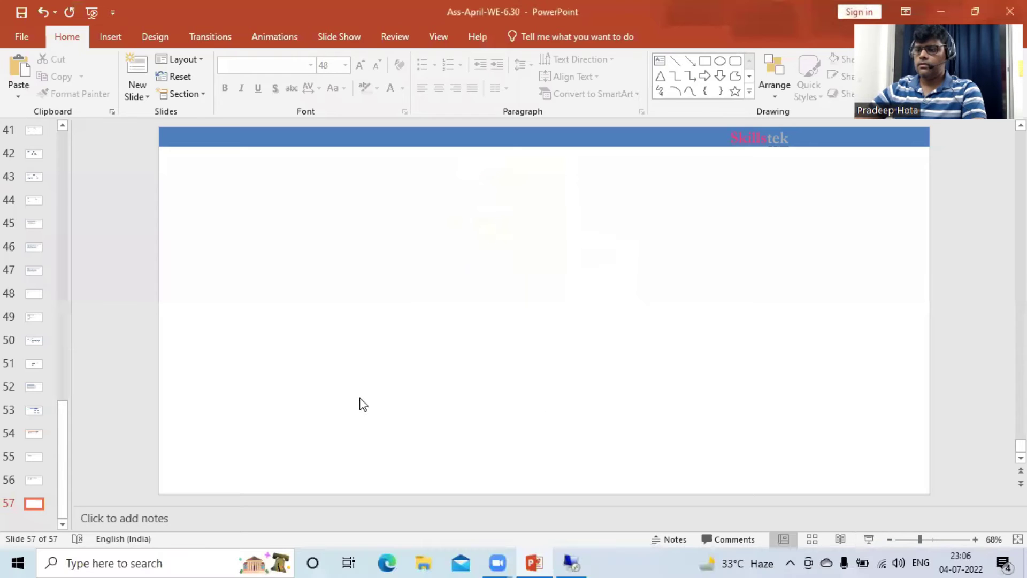
# Step: Restart the slide show on the blank slide and draw a T-account in red pen with two 3000 debit entries
pyautogui.click(867, 539)
pyautogui.click(70, 519)
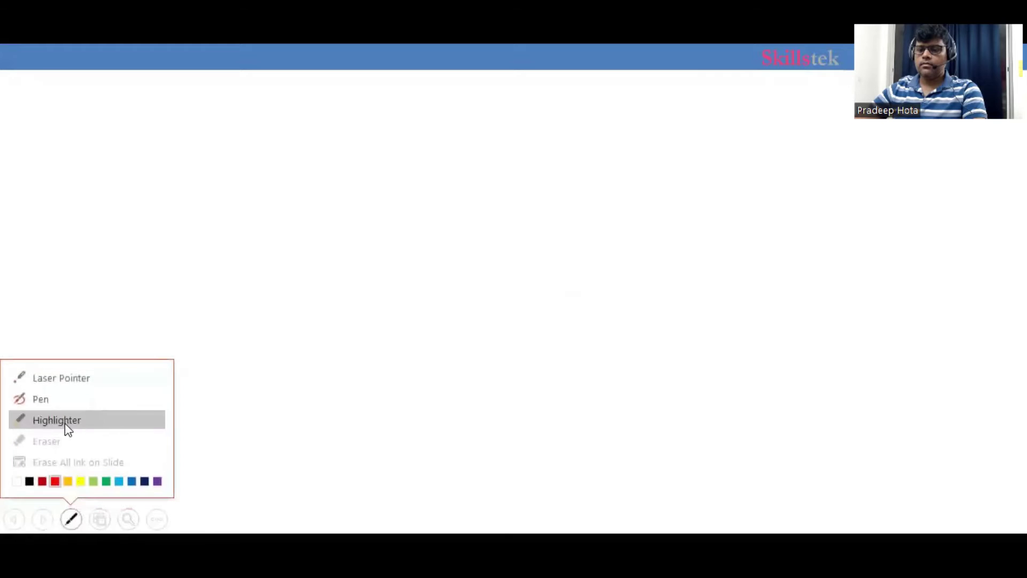
pyautogui.click(42, 400)
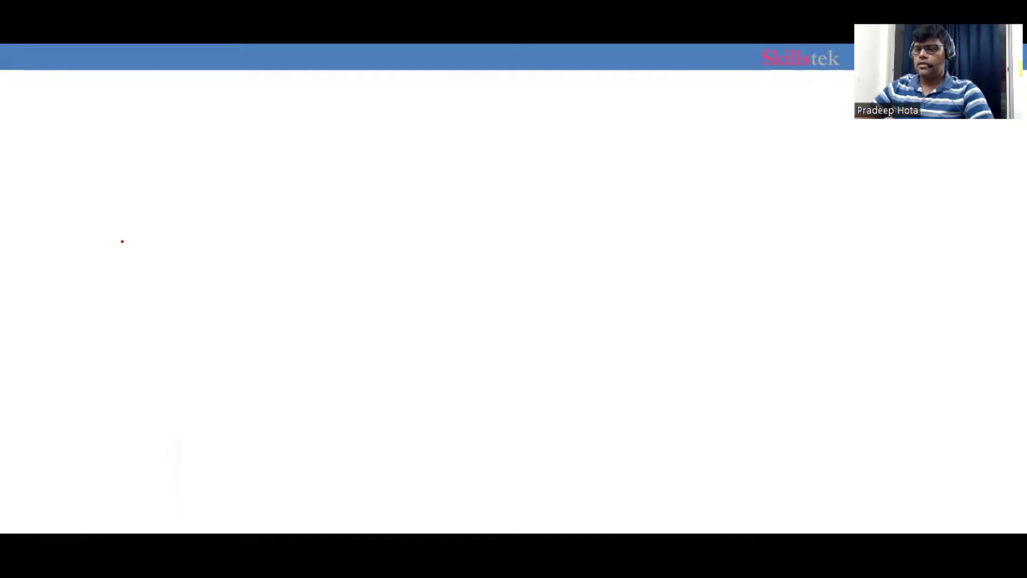
pyautogui.moveTo(40, 167); pyautogui.dragTo(321, 144)
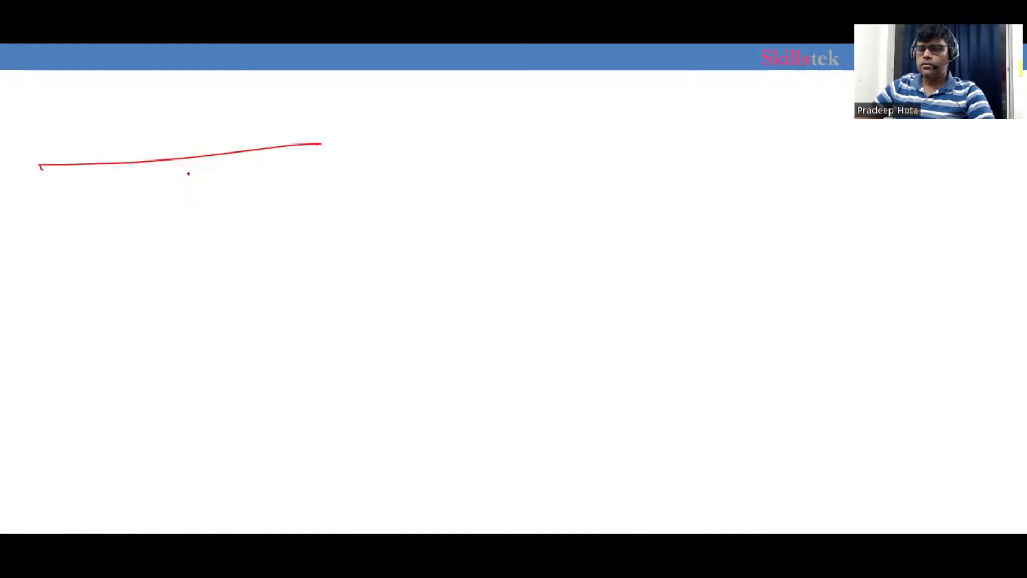
pyautogui.moveTo(182, 176); pyautogui.dragTo(186, 306)
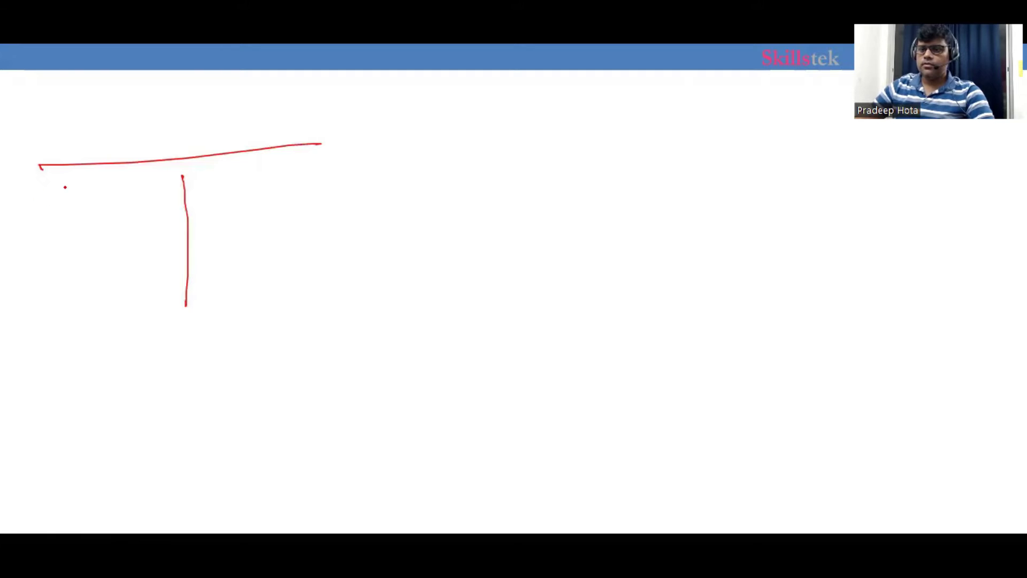
pyautogui.moveTo(54, 208)
pyautogui.mouseDown()
pyautogui.moveTo(46, 234)
pyautogui.moveTo(122, 219)
pyautogui.moveTo(59, 275)
pyautogui.mouseUp()
pyautogui.moveTo(53, 258)
pyautogui.mouseDown()
pyautogui.moveTo(64, 267)
pyautogui.moveTo(51, 278)
pyautogui.moveTo(147, 260)
pyautogui.mouseUp()
pyautogui.click(83, 261)
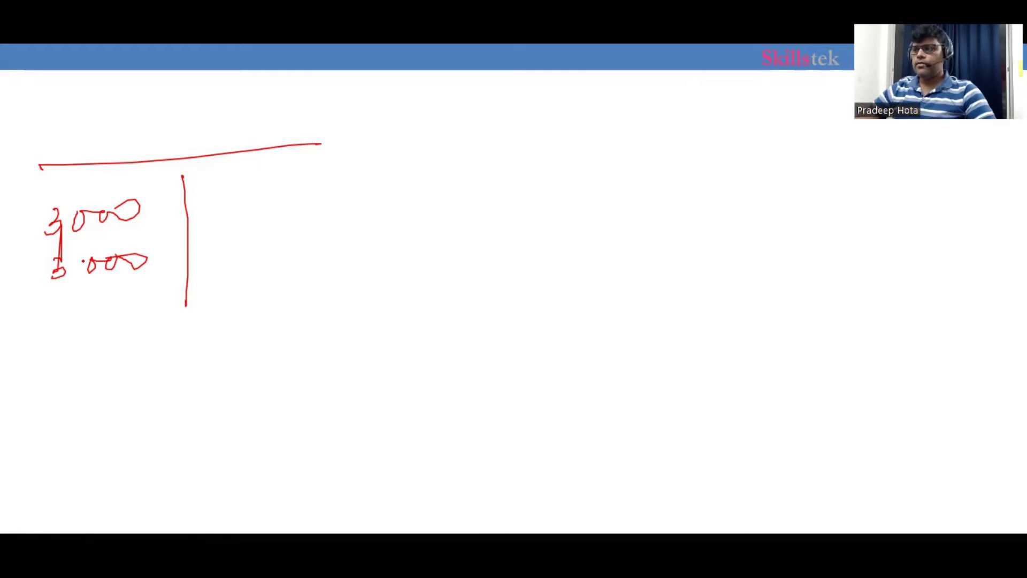
pyautogui.press('Right')
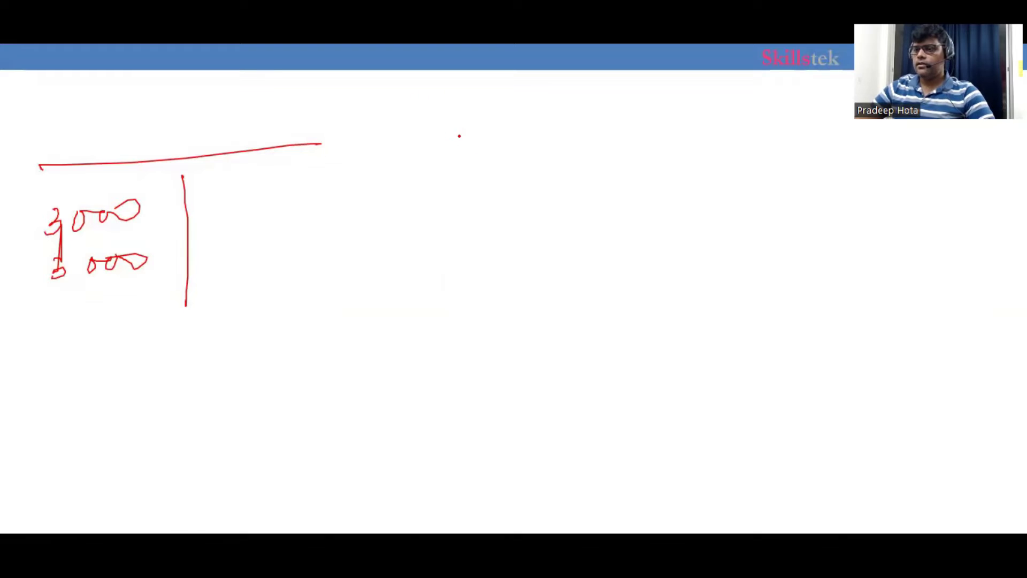
# Step: Draw a second T-account beside the first one and write 6000 on its debit side
pyautogui.moveTo(409, 141); pyautogui.dragTo(758, 133)
pyautogui.moveTo(589, 102); pyautogui.dragTo(590, 299)
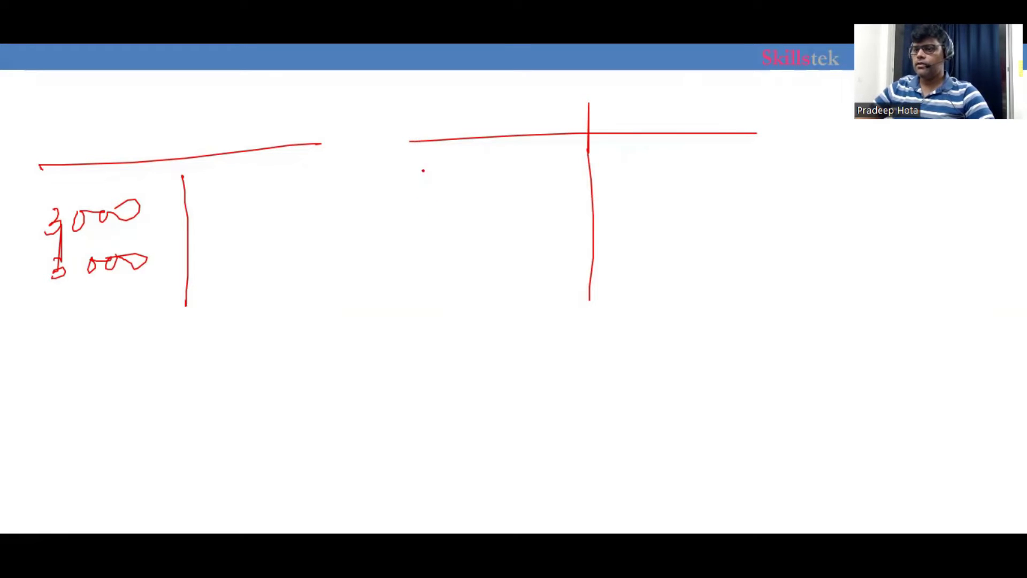
pyautogui.moveTo(423, 161)
pyautogui.mouseDown()
pyautogui.moveTo(420, 170)
pyautogui.moveTo(467, 167)
pyautogui.moveTo(420, 183)
pyautogui.mouseUp()
pyautogui.moveTo(419, 140); pyautogui.dragTo(419, 190)
pyautogui.moveTo(428, 179); pyautogui.dragTo(409, 188)
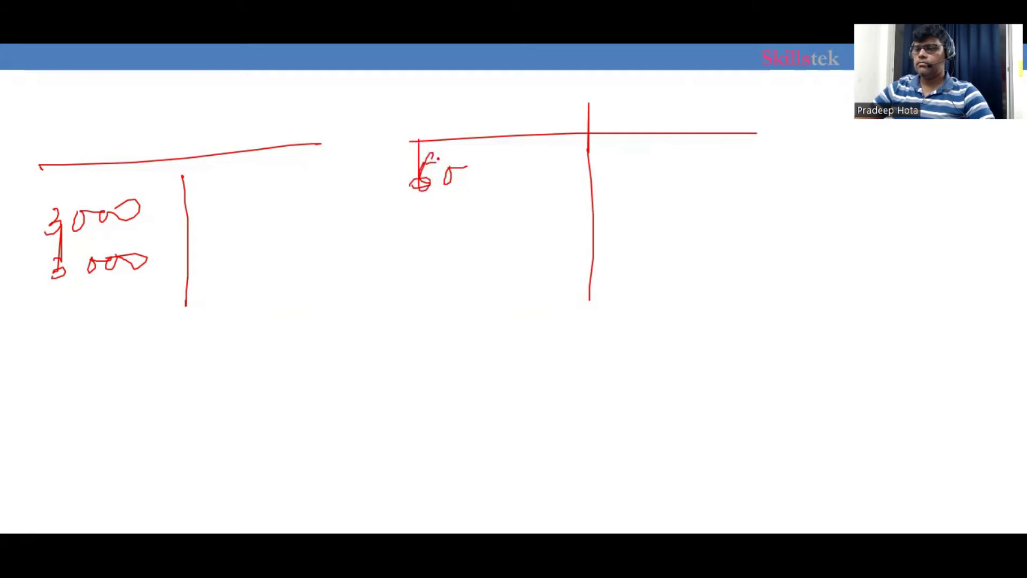
pyautogui.moveTo(434, 156)
pyautogui.mouseDown()
pyautogui.moveTo(406, 206)
pyautogui.moveTo(430, 224)
pyautogui.moveTo(426, 253)
pyautogui.moveTo(501, 236)
pyautogui.mouseUp()
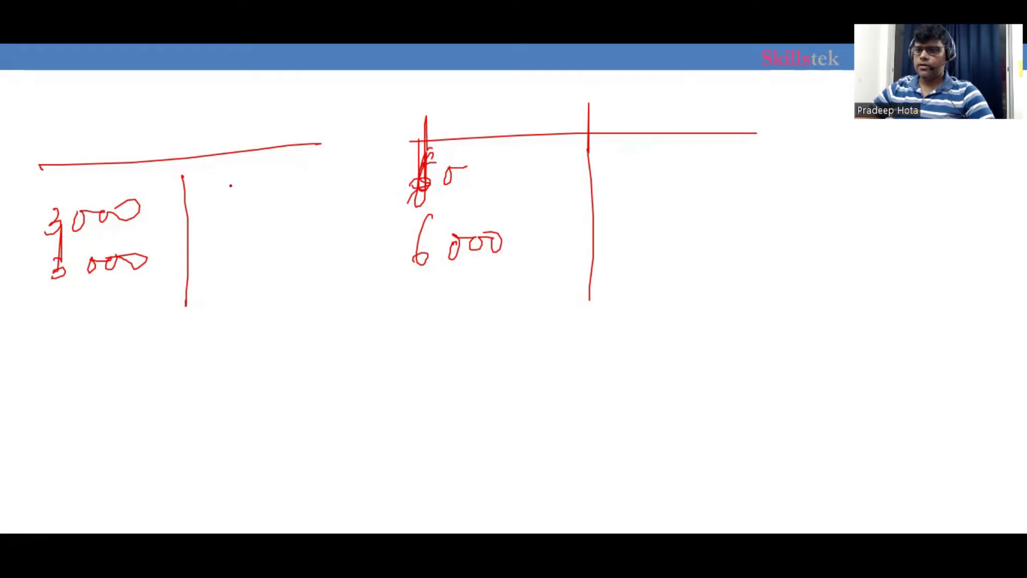
# Step: Write 6000 on the first T-account's credit side and label the two accounts as the customer and the incoming bank
pyautogui.moveTo(236, 140)
pyautogui.mouseDown()
pyautogui.moveTo(241, 232)
pyautogui.moveTo(288, 218)
pyautogui.mouseUp()
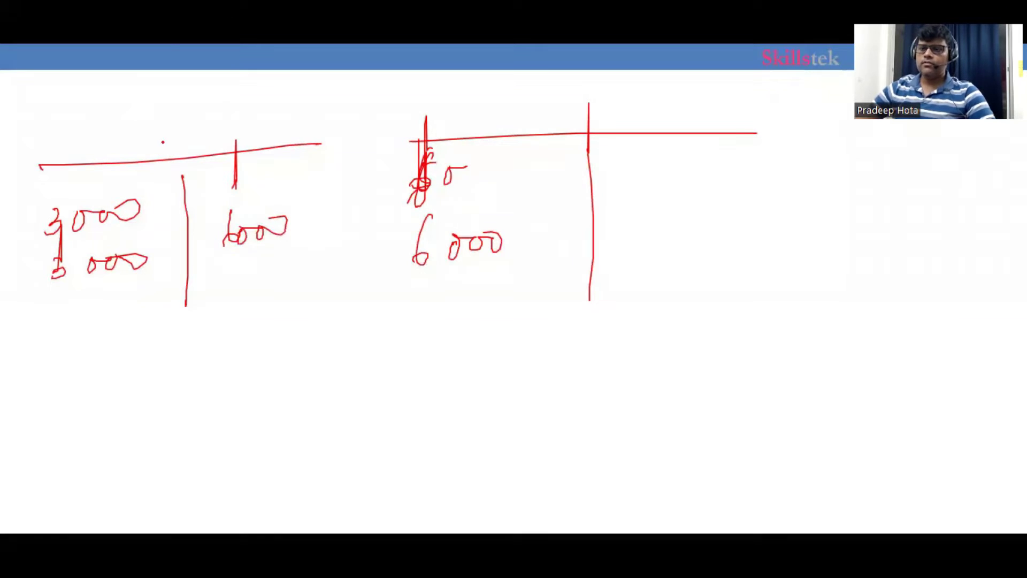
pyautogui.moveTo(156, 101)
pyautogui.mouseDown()
pyautogui.moveTo(139, 108)
pyautogui.moveTo(181, 122)
pyautogui.moveTo(219, 88)
pyautogui.moveTo(244, 116)
pyautogui.moveTo(321, 97)
pyautogui.mouseUp()
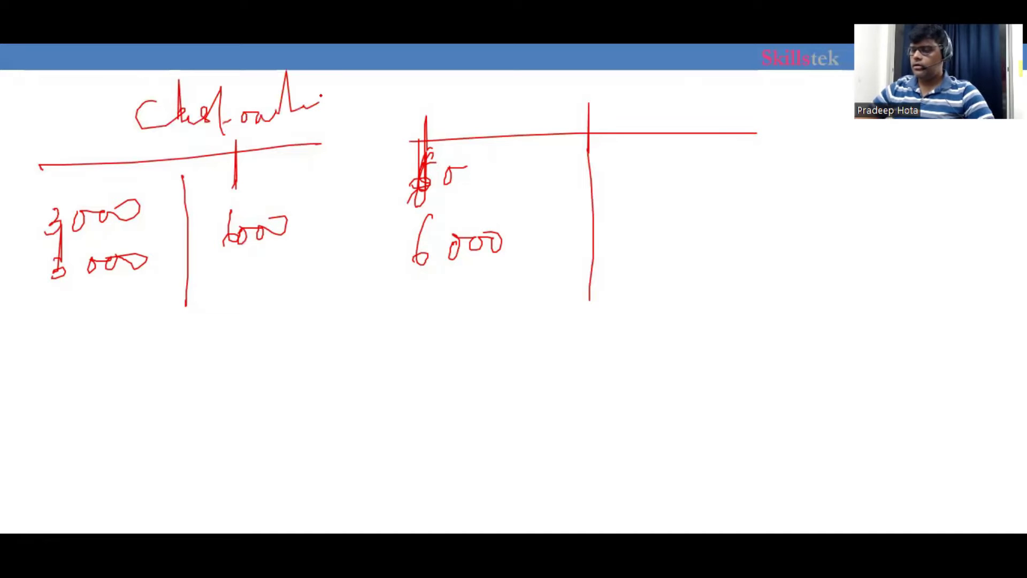
pyautogui.moveTo(541, 100)
pyautogui.mouseDown()
pyautogui.moveTo(561, 92)
pyautogui.moveTo(586, 136)
pyautogui.moveTo(623, 115)
pyautogui.moveTo(743, 111)
pyautogui.moveTo(807, 126)
pyautogui.mouseUp()
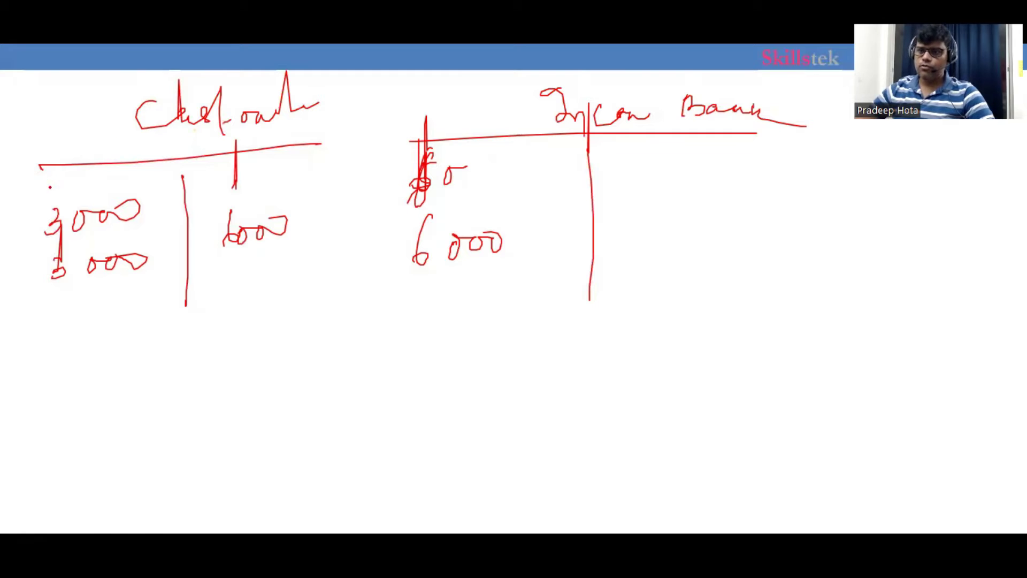
# Step: Bracket the two 3000 debit entries in the customer T-account and switch back to the SAP customer line item display
pyautogui.moveTo(21, 205); pyautogui.dragTo(52, 316)
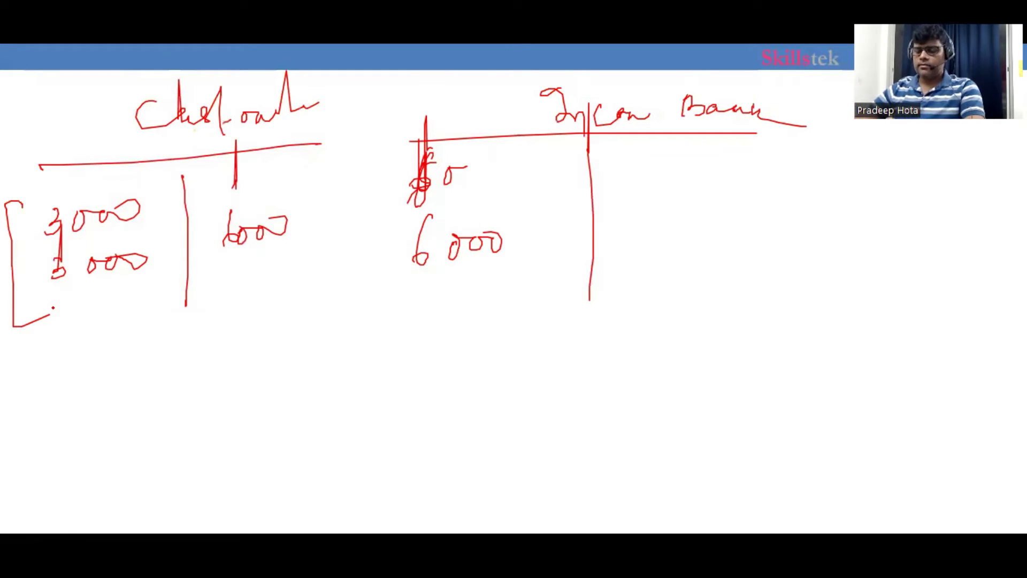
pyautogui.hotkey('ctrl', 'a')
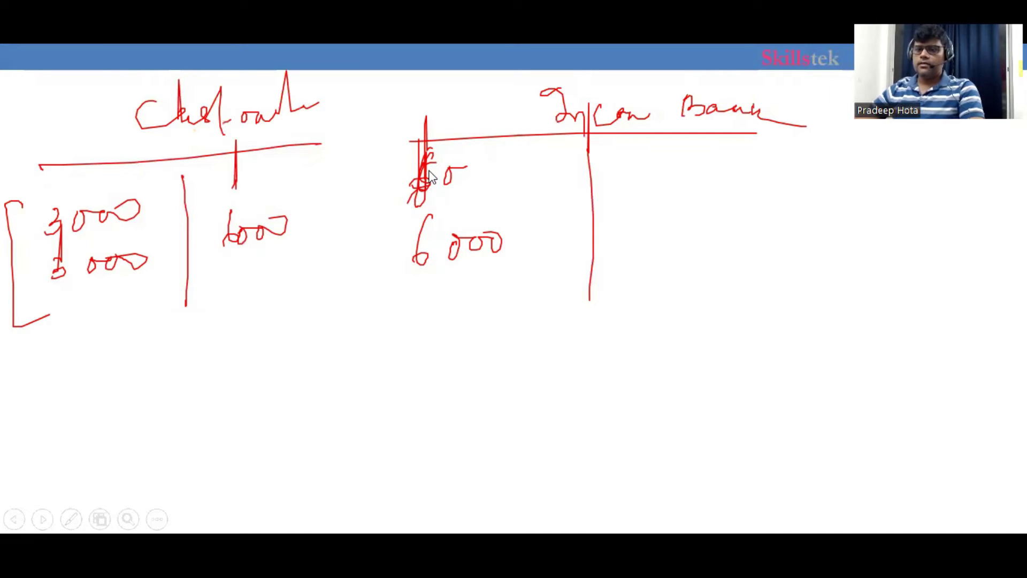
pyautogui.press('Escape')
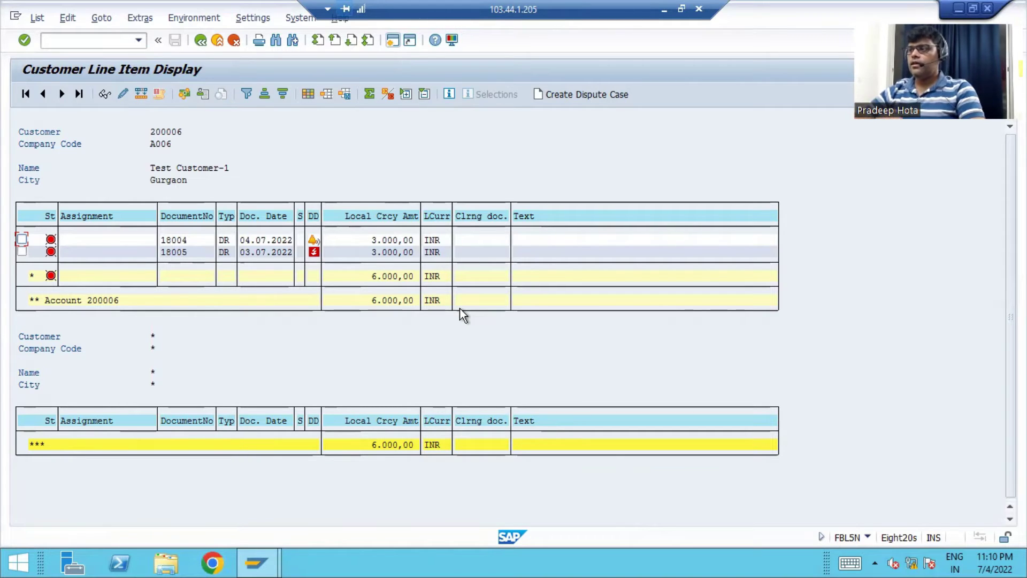
# Step: Open a new SAP session and start Post with Clearing with transaction code F-04
pyautogui.click(393, 40)
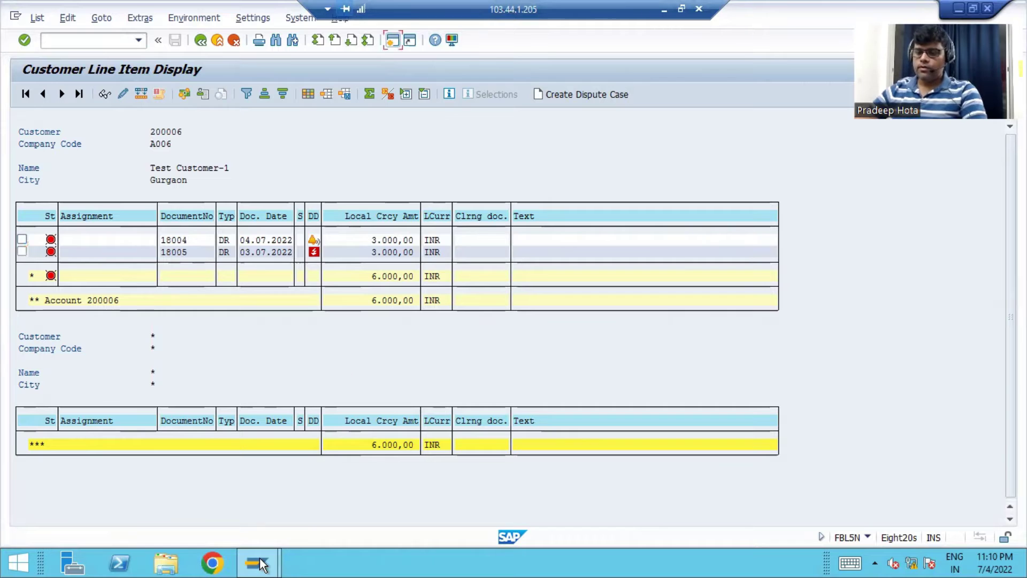
pyautogui.moveTo(261, 564)
pyautogui.click(368, 473)
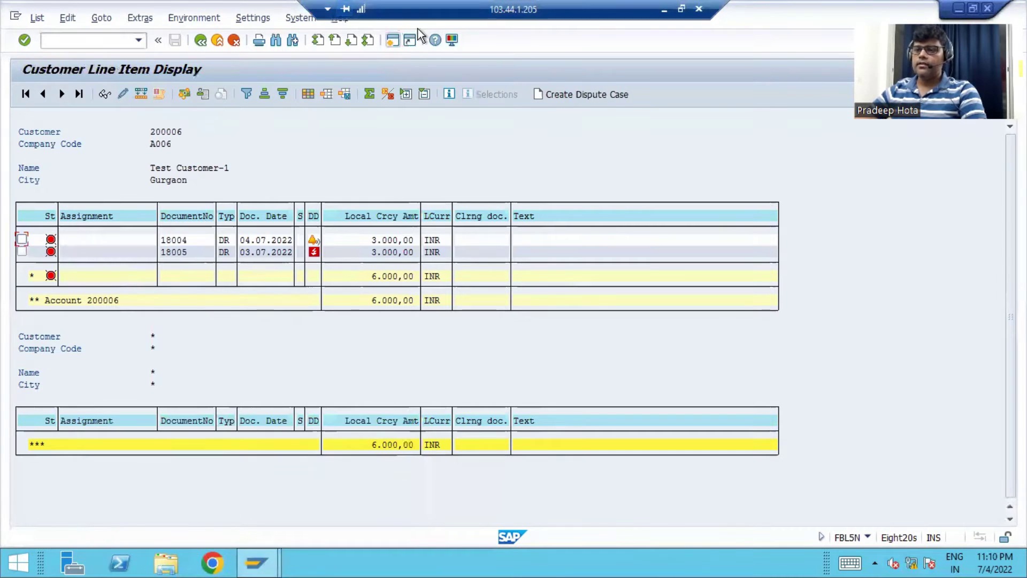
pyautogui.click(392, 40)
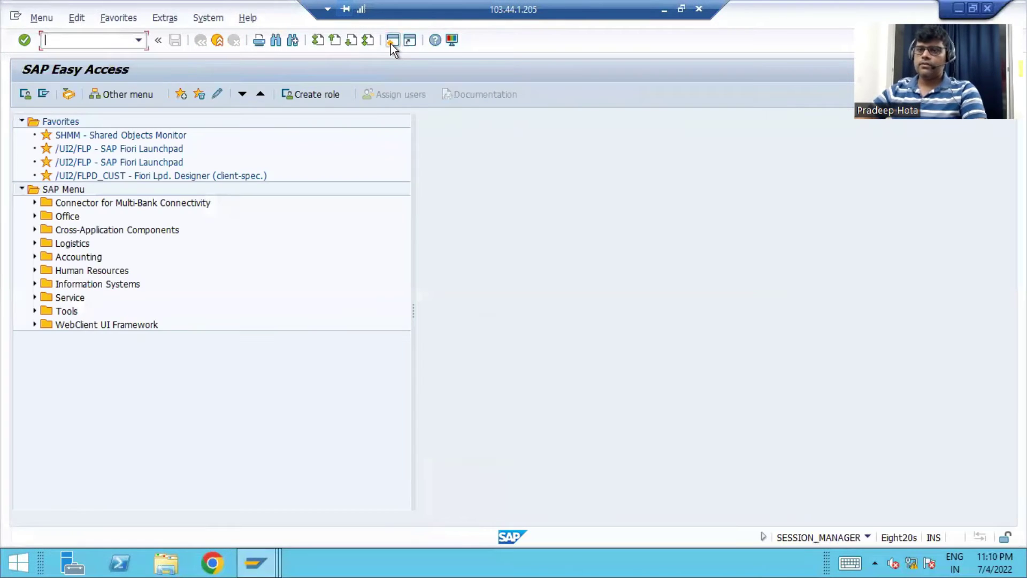
pyautogui.write('F04')
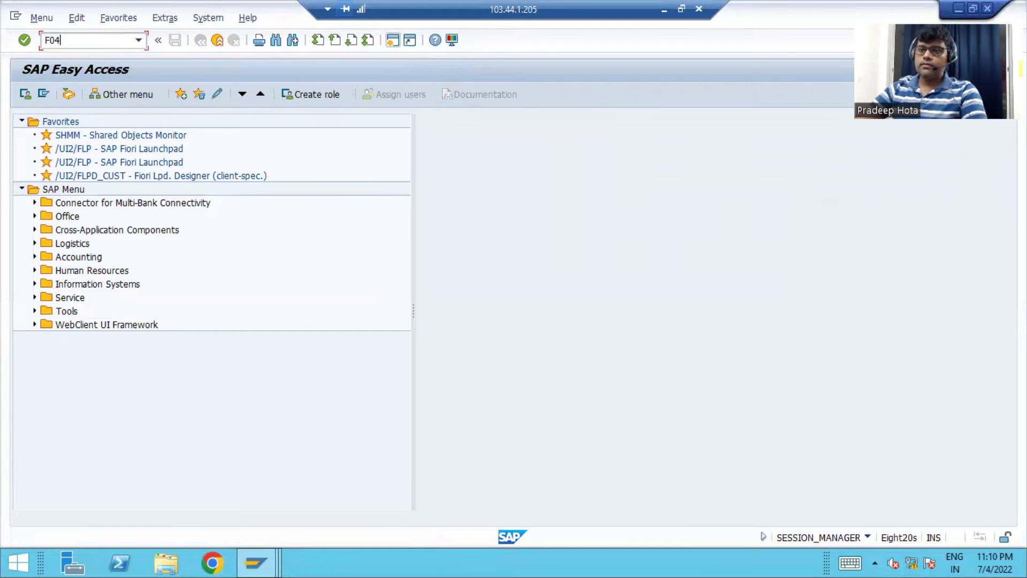
pyautogui.press('BackSpace')
pyautogui.press('BackSpace')
pyautogui.press('BackSpace')
pyautogui.write('F-4')
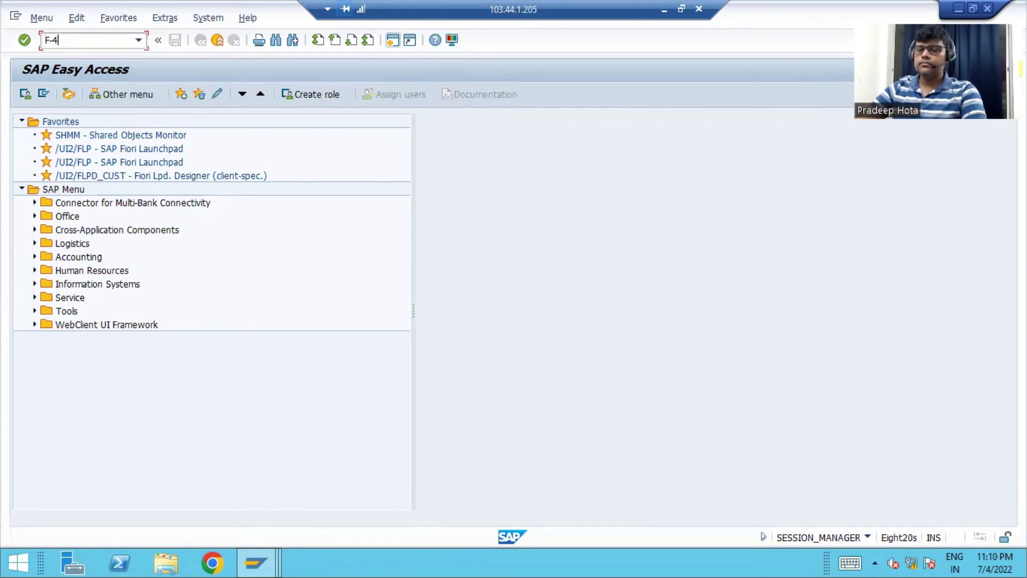
pyautogui.press('BackSpace')
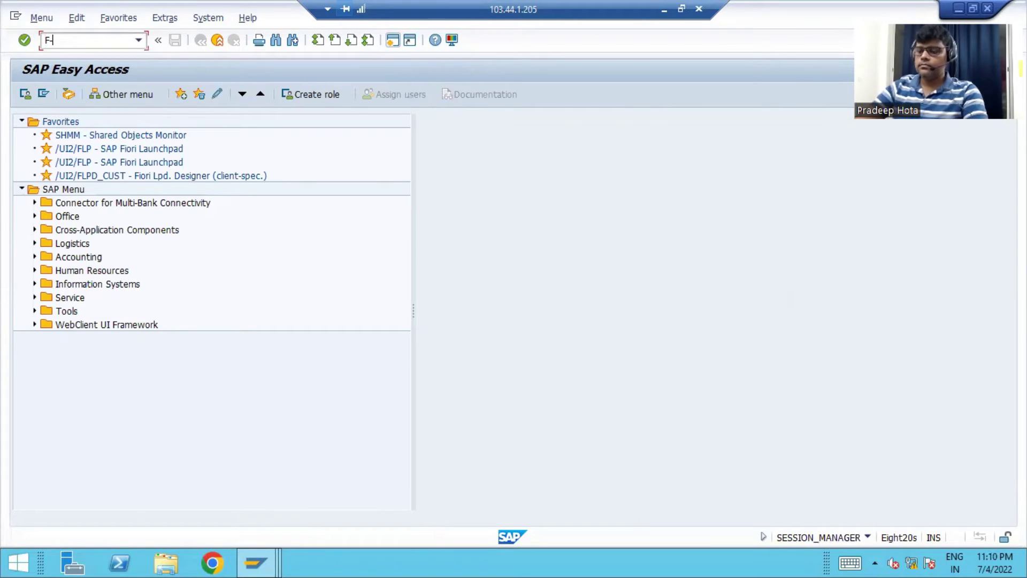
pyautogui.write('04')
pyautogui.press('Return')
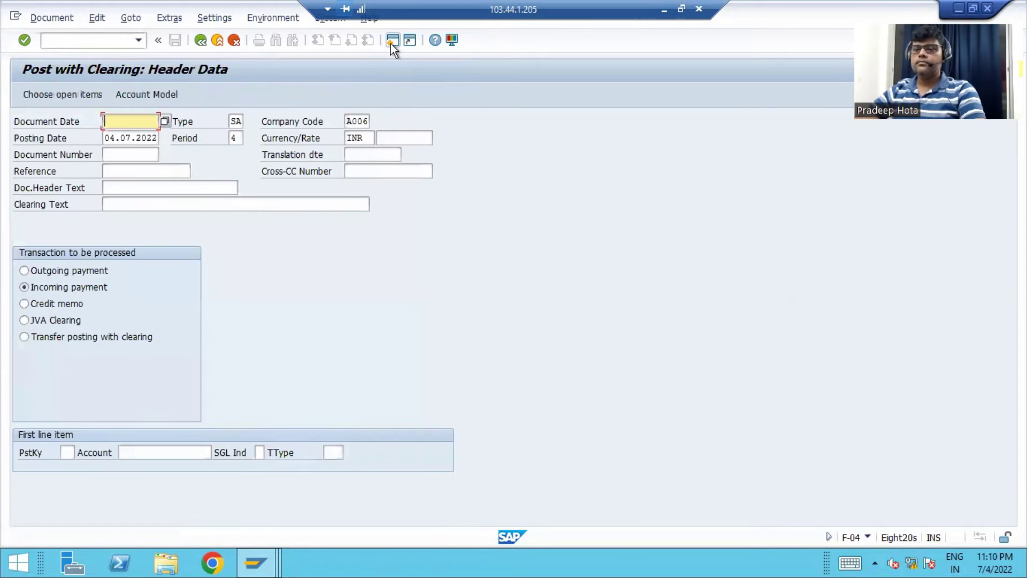
# Step: Set the clearing document's date to 04.07.2022 and its clearing text to Collection
pyautogui.click(166, 121)
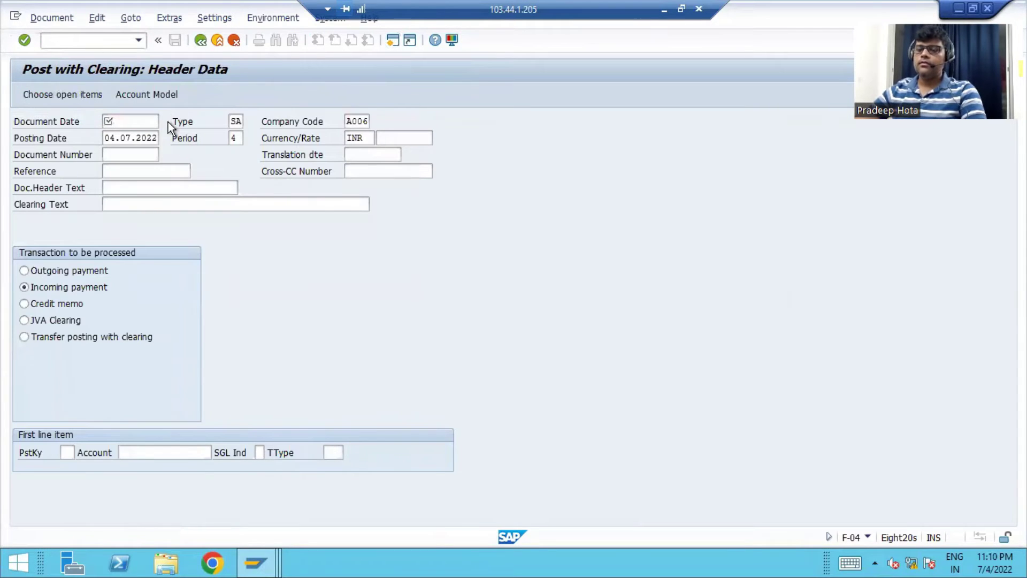
pyautogui.doubleClick(172, 320)
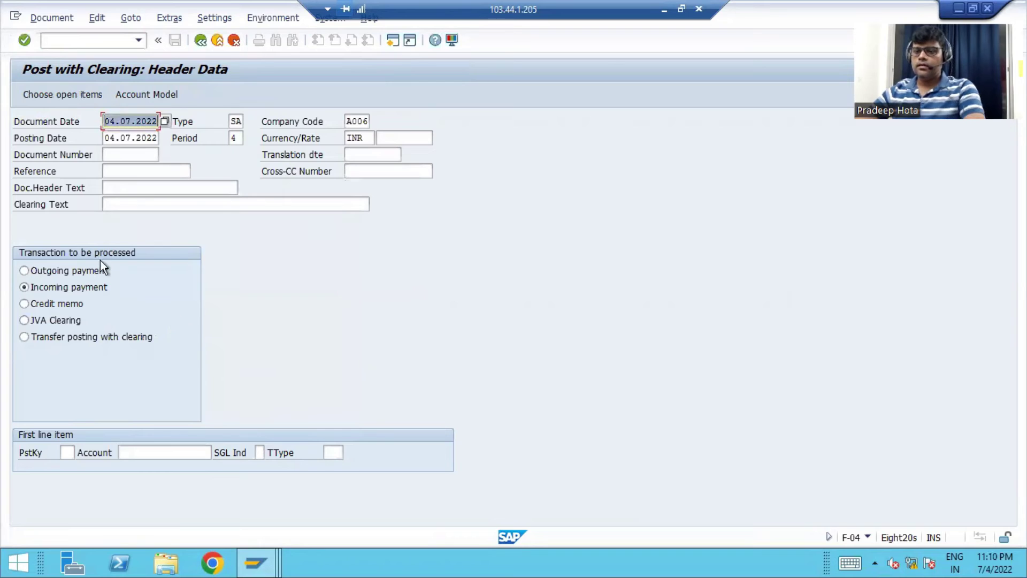
pyautogui.click(146, 204)
pyautogui.write('C')
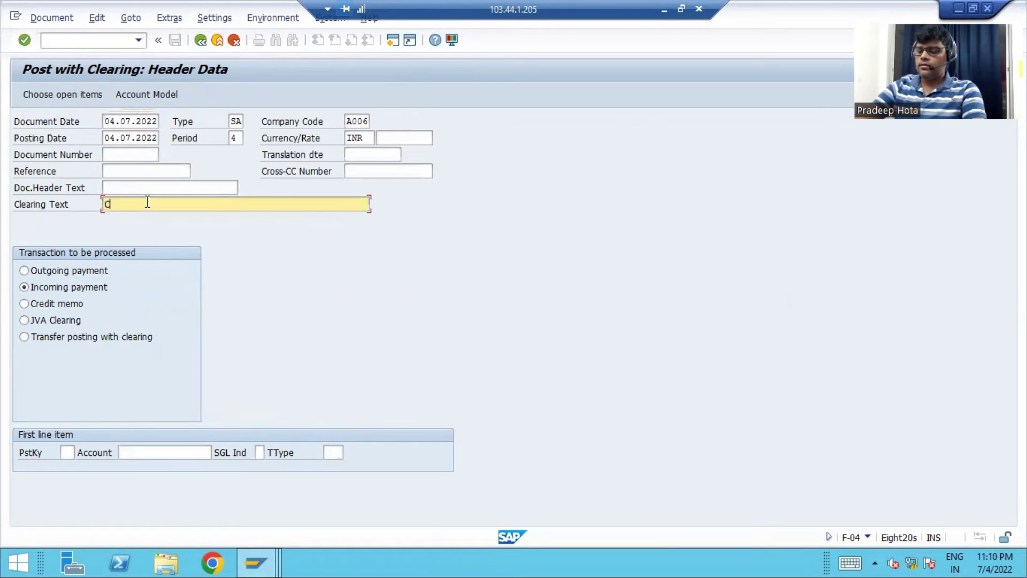
pyautogui.write('OLLECTION')
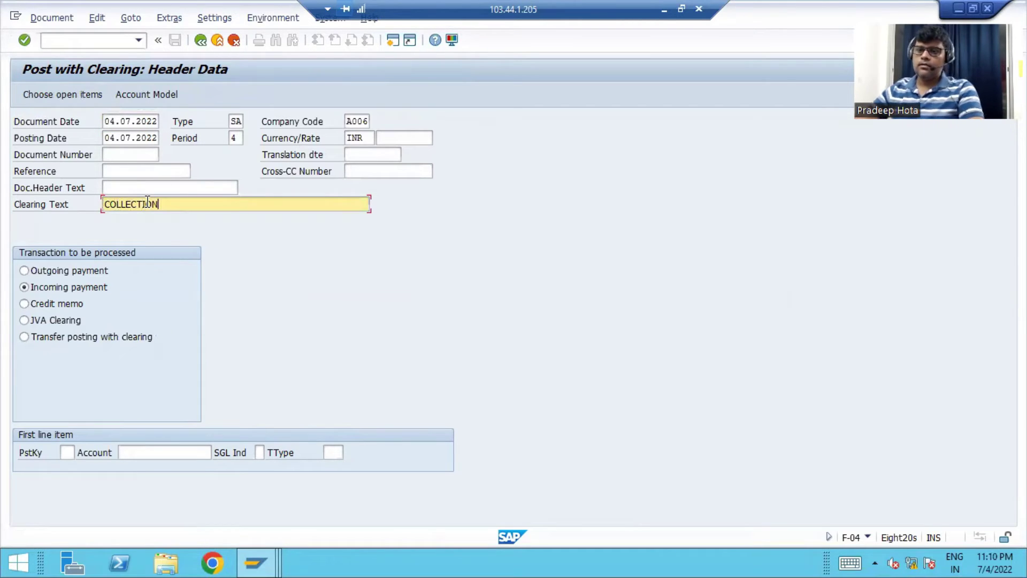
pyautogui.press('BackSpace')
pyautogui.press('BackSpace')
pyautogui.press('BackSpace')
pyautogui.press('BackSpace')
pyautogui.press('BackSpace')
pyautogui.press('BackSpace')
pyautogui.press('BackSpace')
pyautogui.press('BackSpace')
pyautogui.press('BackSpace')
pyautogui.press('BackSpace')
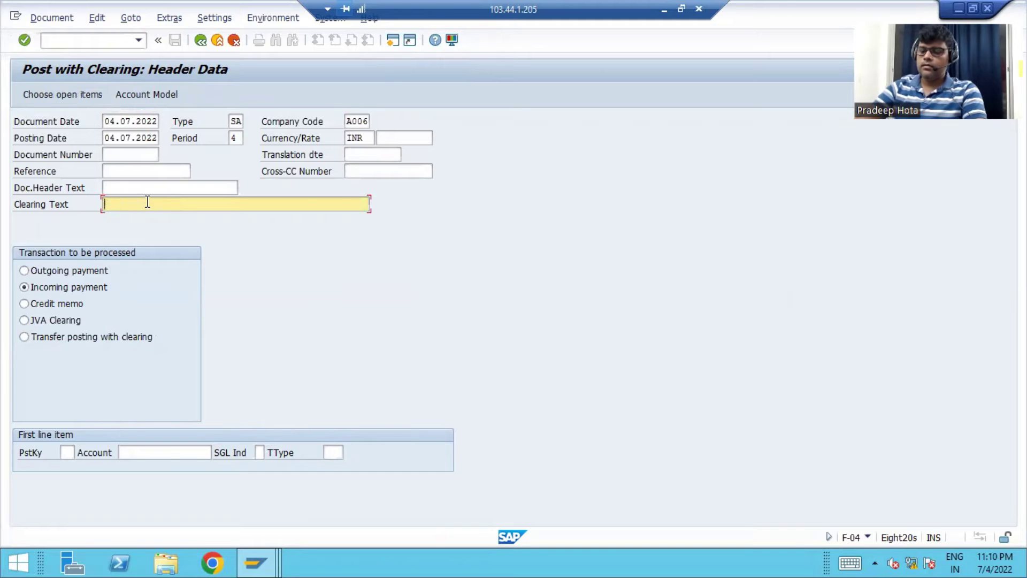
pyautogui.write('Collection')
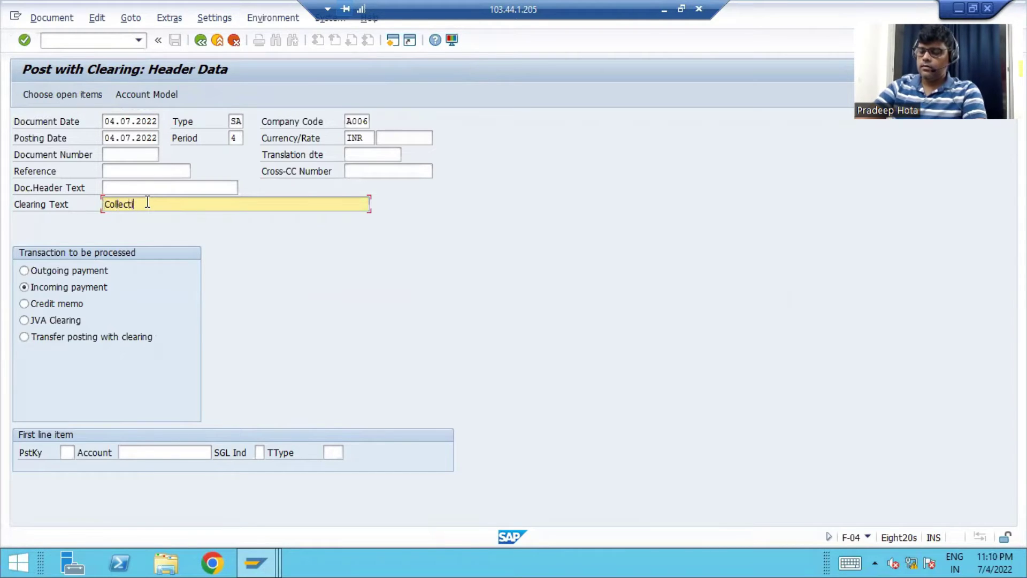
# Step: Set the first line item's posting key to 40, Debit entry
pyautogui.click(68, 453)
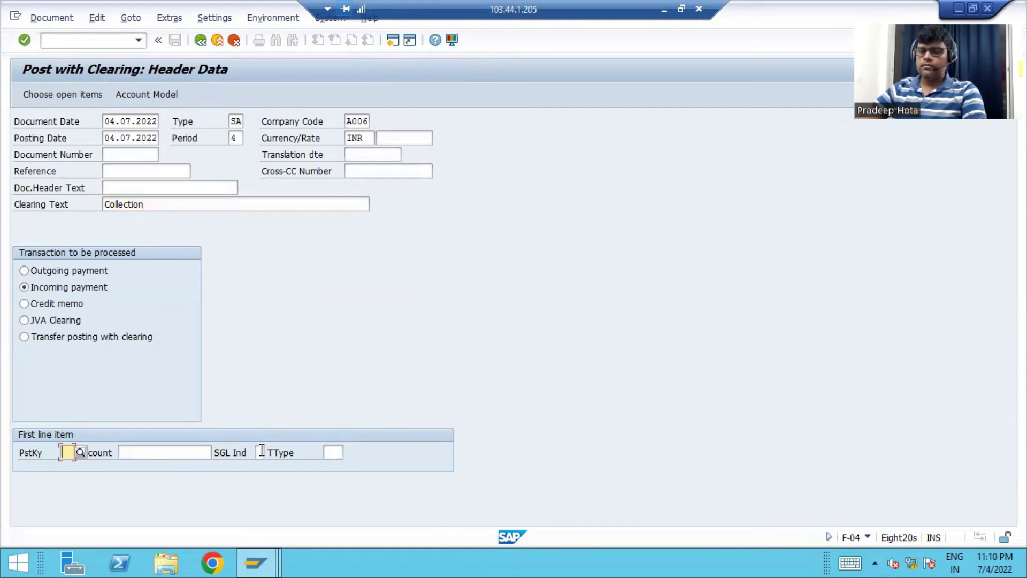
pyautogui.write('40')
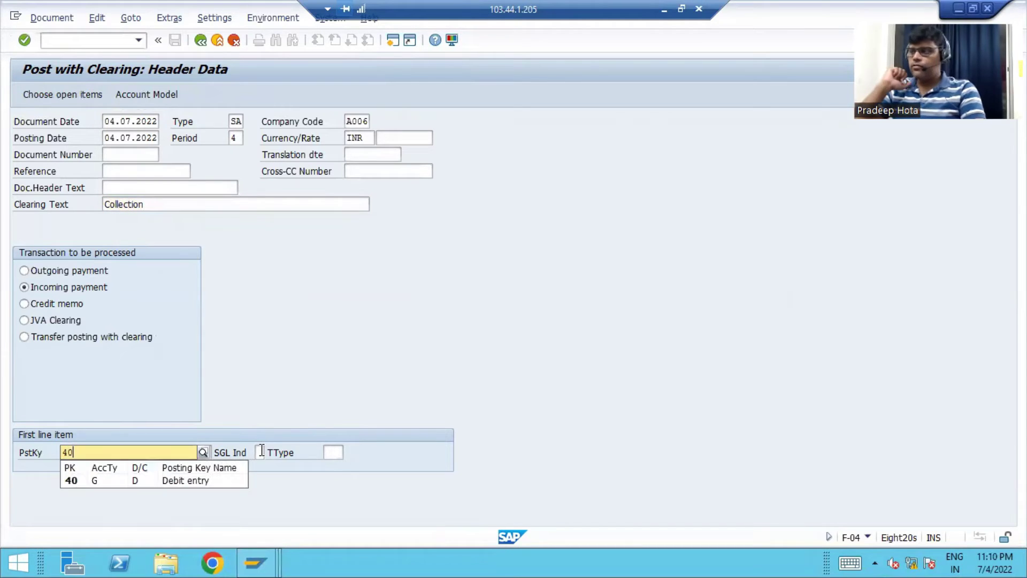
pyautogui.click(174, 480)
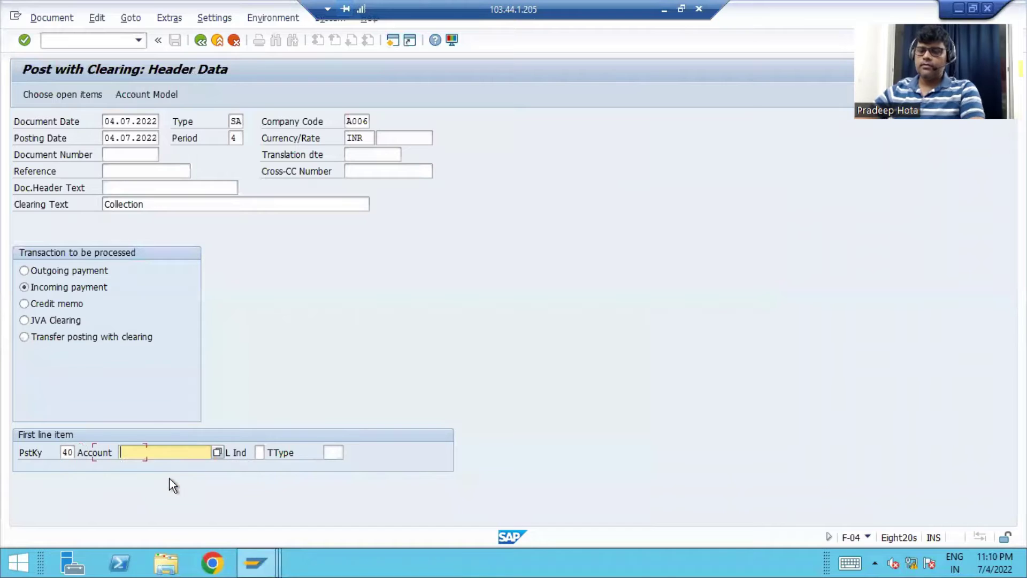
# Step: Choose G/L account 1002, SBI-Incoming Account, for the first line item and proceed to its item details
pyautogui.click(218, 452)
pyautogui.press('Return')
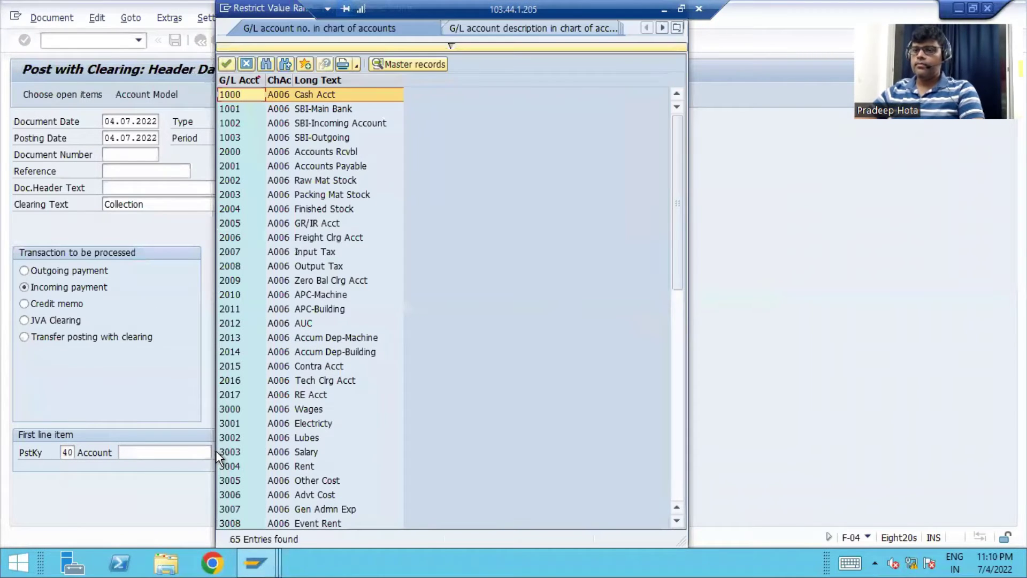
pyautogui.doubleClick(365, 123)
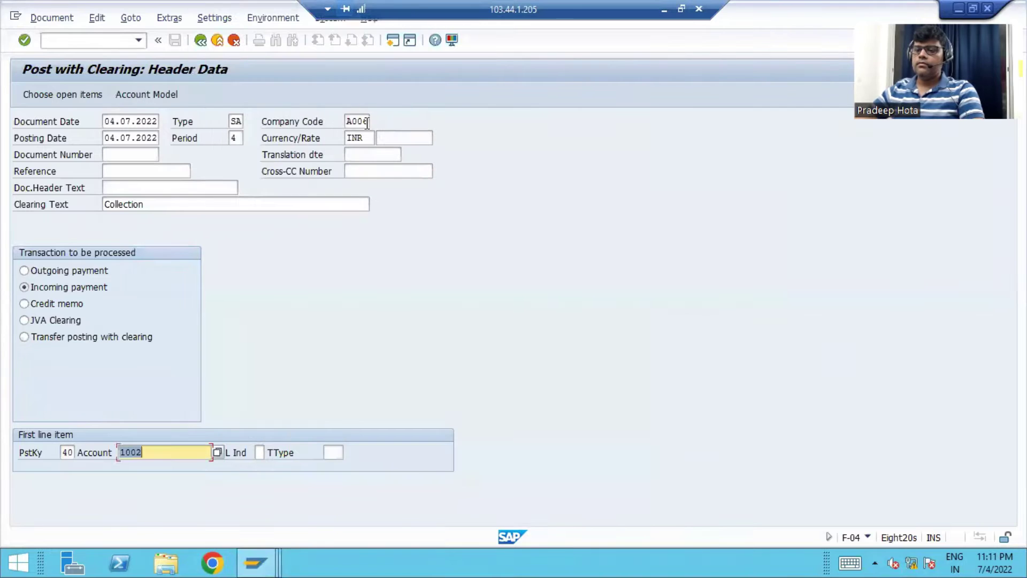
pyautogui.press('Return')
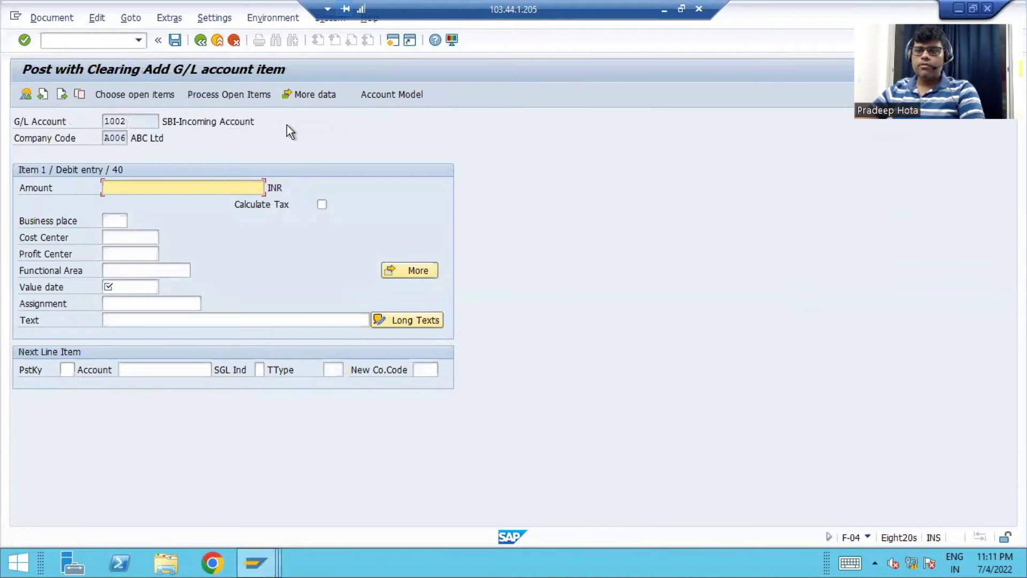
# Step: Set the bank debit item's amount to 6000 INR and its value date to 04.07.2022
pyautogui.write('6000')
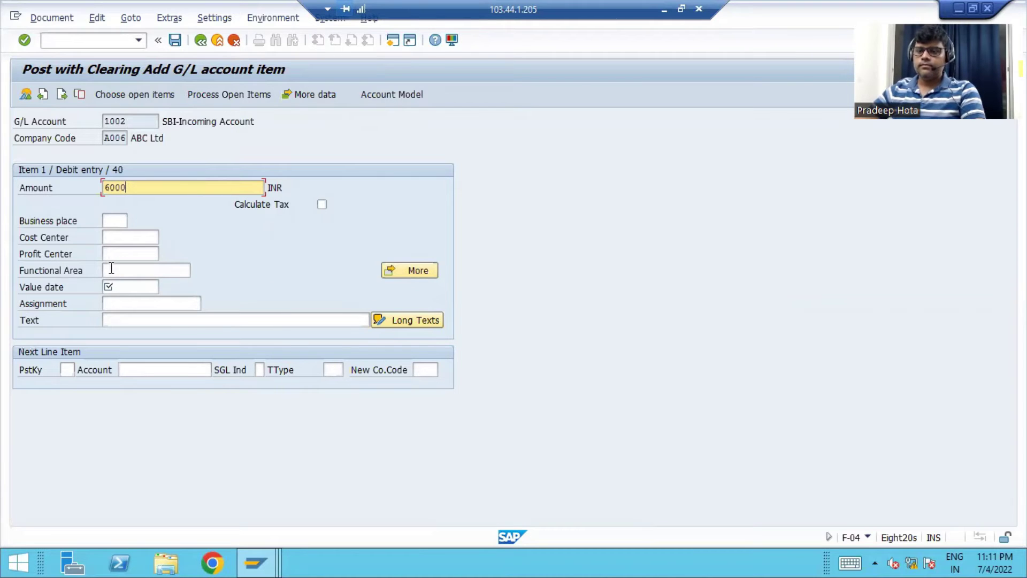
pyautogui.click(118, 287)
pyautogui.click(163, 287)
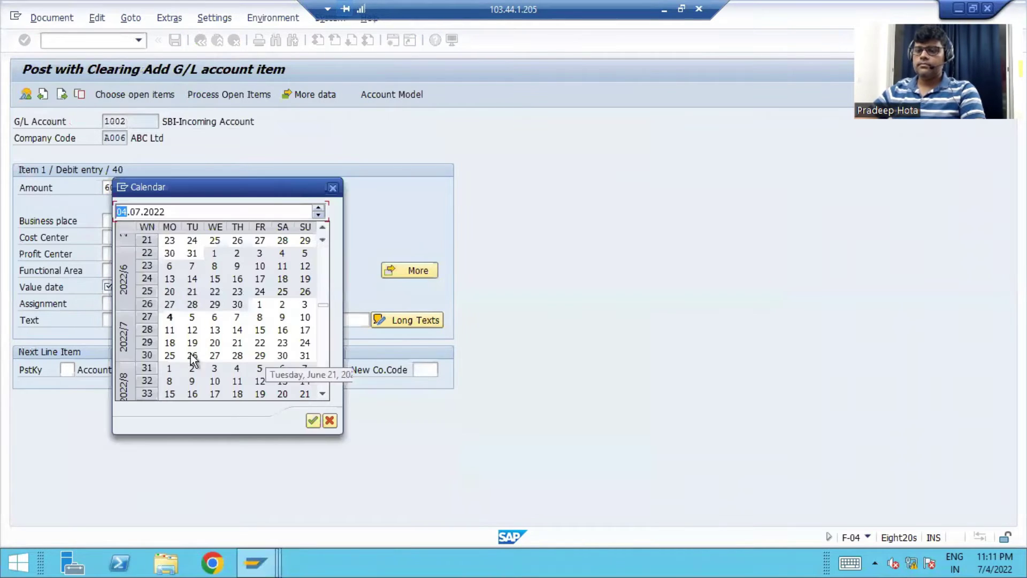
pyautogui.doubleClick(170, 316)
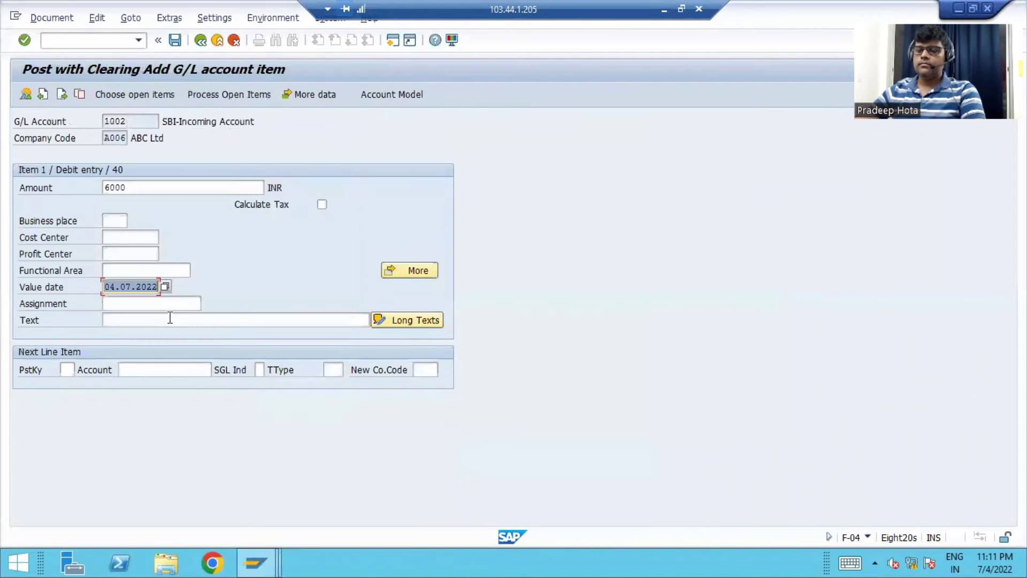
# Step: Set the next line item's posting key to 15 and choose Test Customer-1 of company code A006 as its account
pyautogui.click(68, 369)
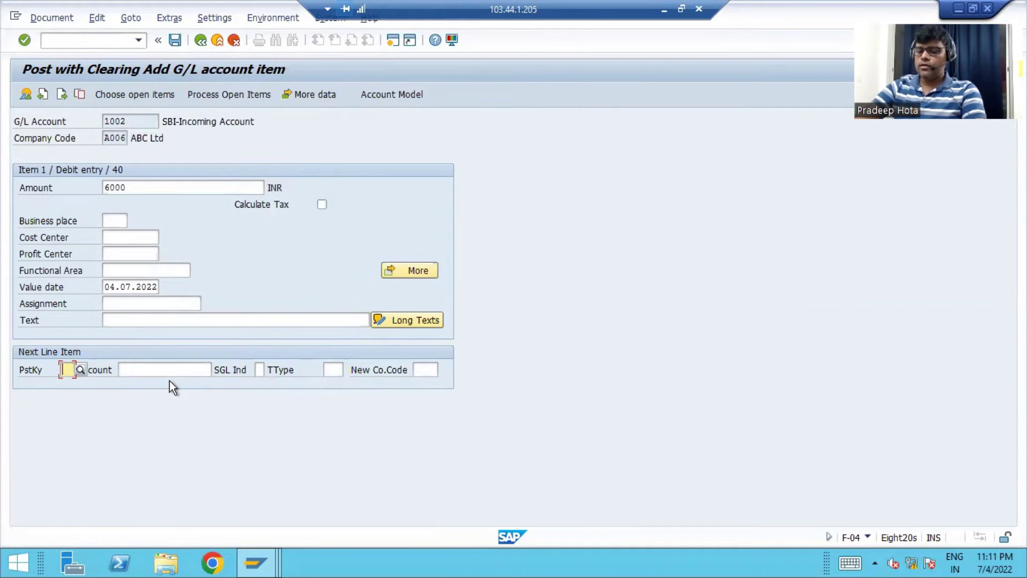
pyautogui.write('15')
pyautogui.press('Tab')
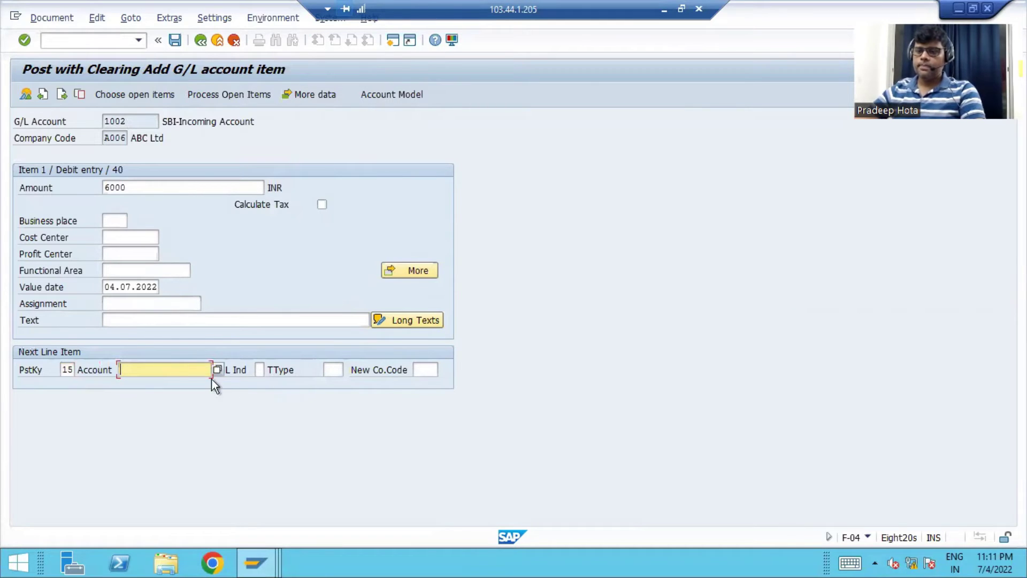
pyautogui.click(217, 370)
pyautogui.press('Return')
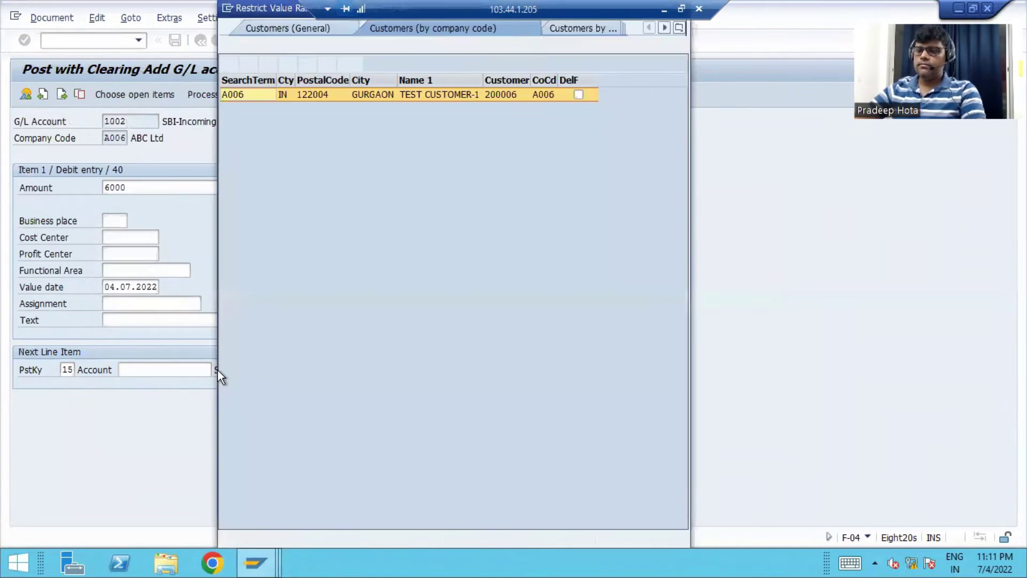
pyautogui.doubleClick(377, 94)
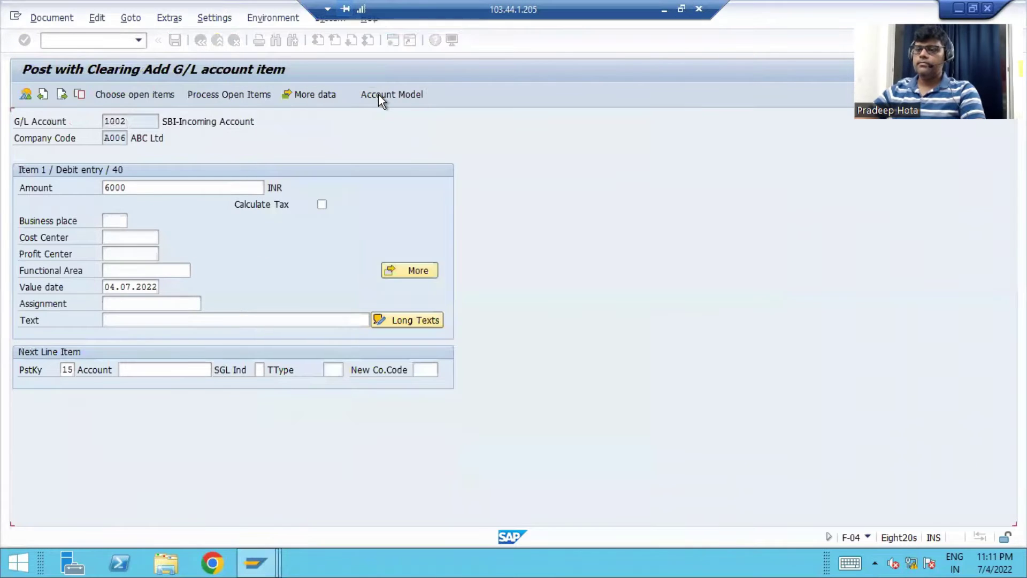
# Step: Set the customer incoming payment item's amount to 6.000,00 INR and post the document
pyautogui.press('Return')
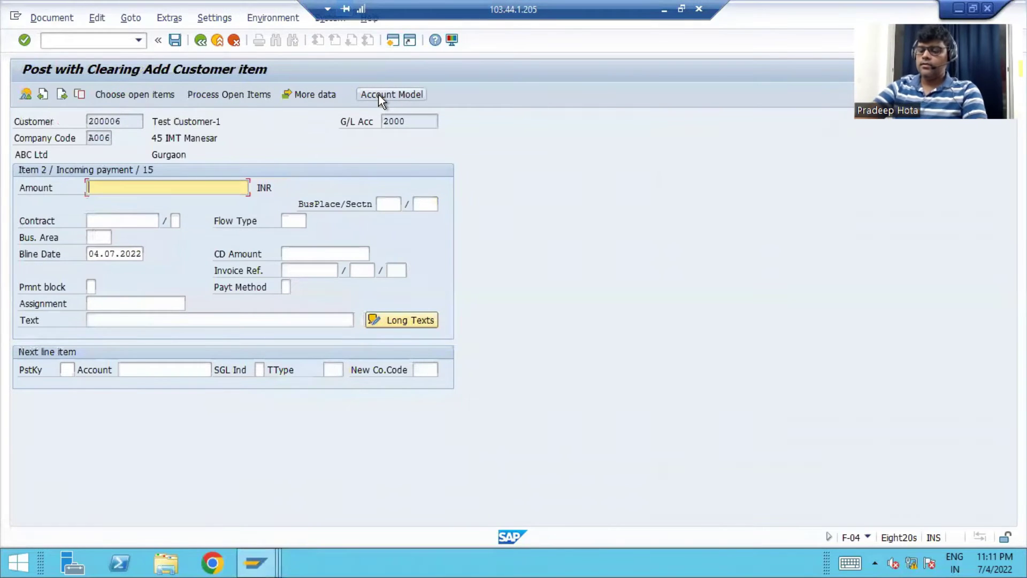
pyautogui.press('Return')
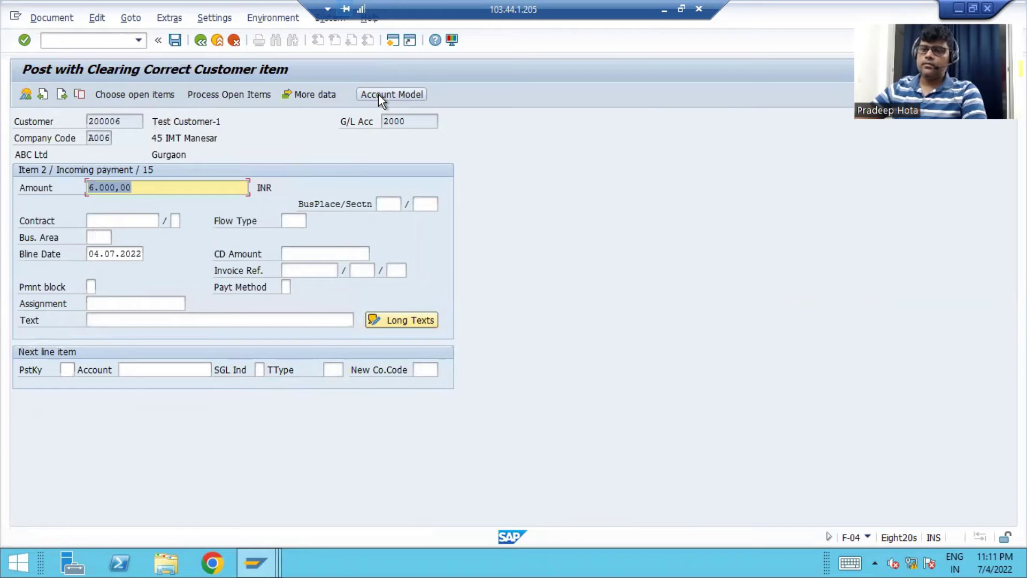
pyautogui.click(175, 40)
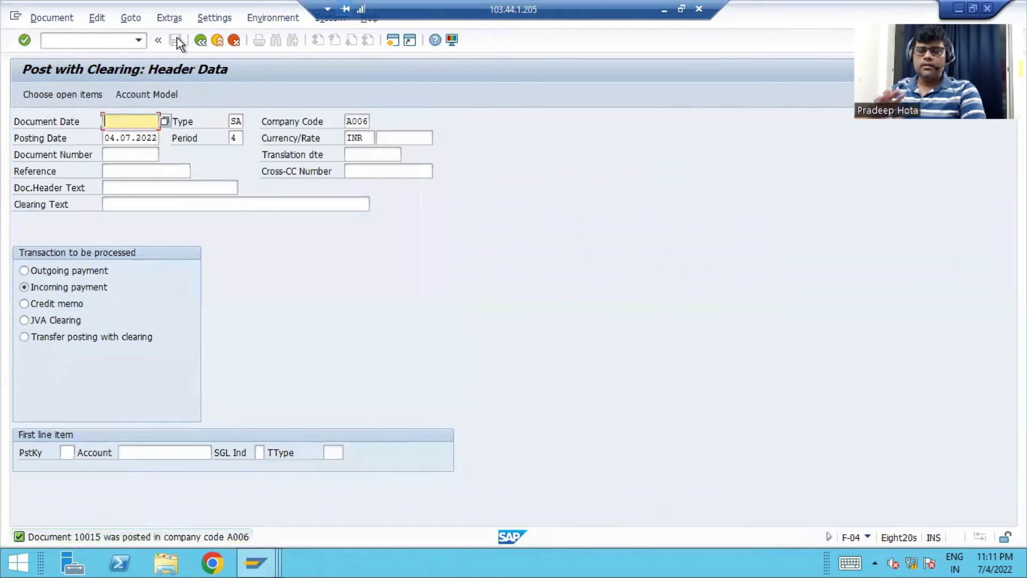
# Step: Replace Post with Clearing with the G/L Account Line Item Display using transaction code /nfbl3n
pyautogui.click(256, 563)
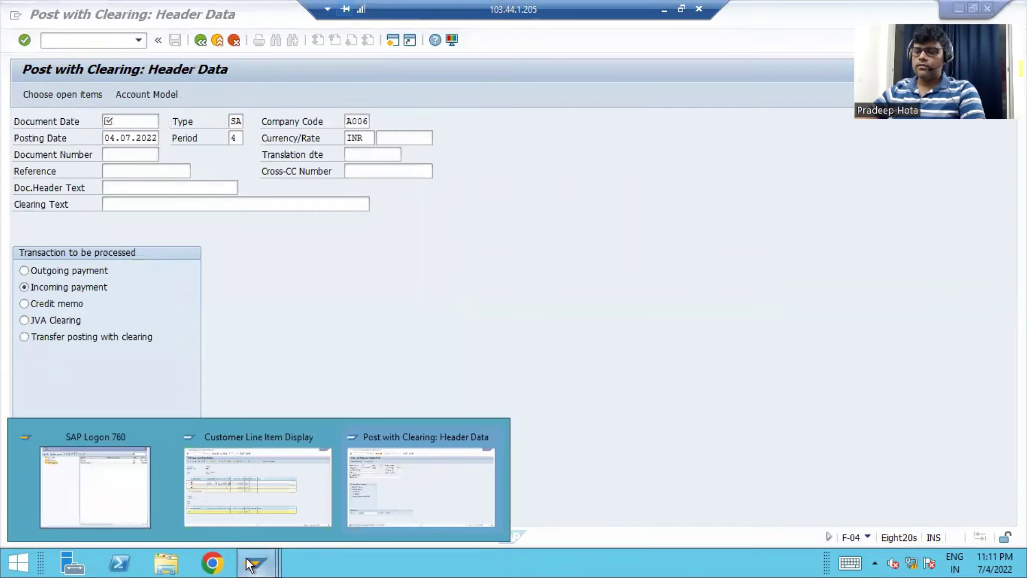
pyautogui.click(408, 475)
pyautogui.click(98, 41)
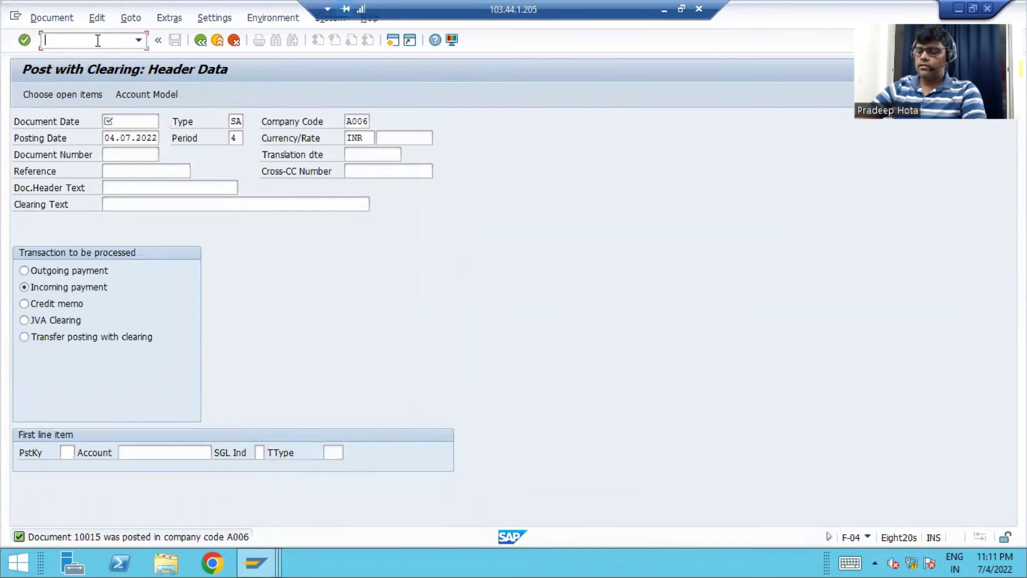
pyautogui.write('/nfbl3n')
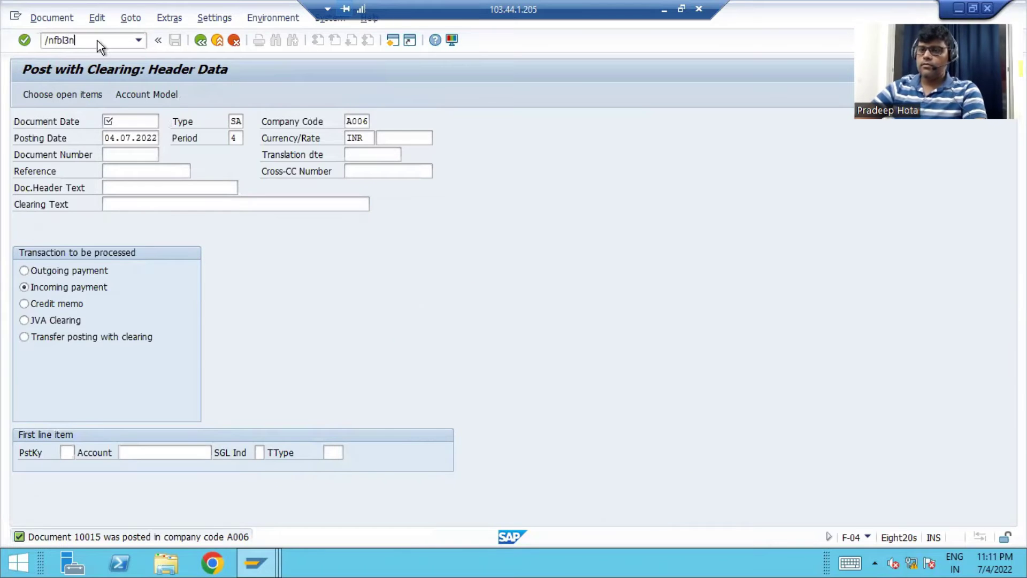
pyautogui.press('Return')
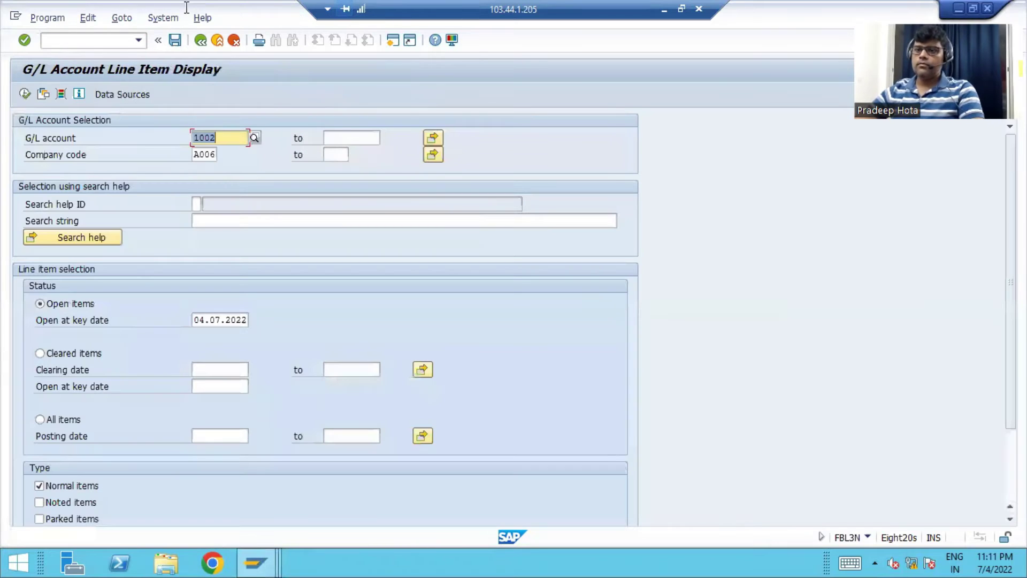
# Step: Display all items of G/L account 1002 in company code A006 with posting date 04.07.2022
pyautogui.click(50, 421)
pyautogui.click(214, 436)
pyautogui.click(255, 436)
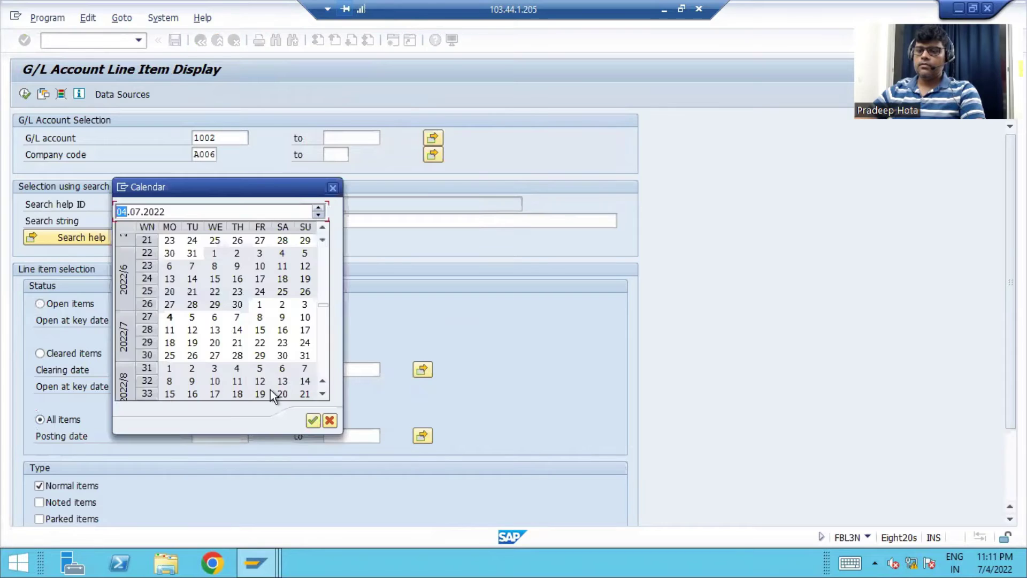
pyautogui.doubleClick(163, 320)
pyautogui.hotkey('ctrl', 'c')
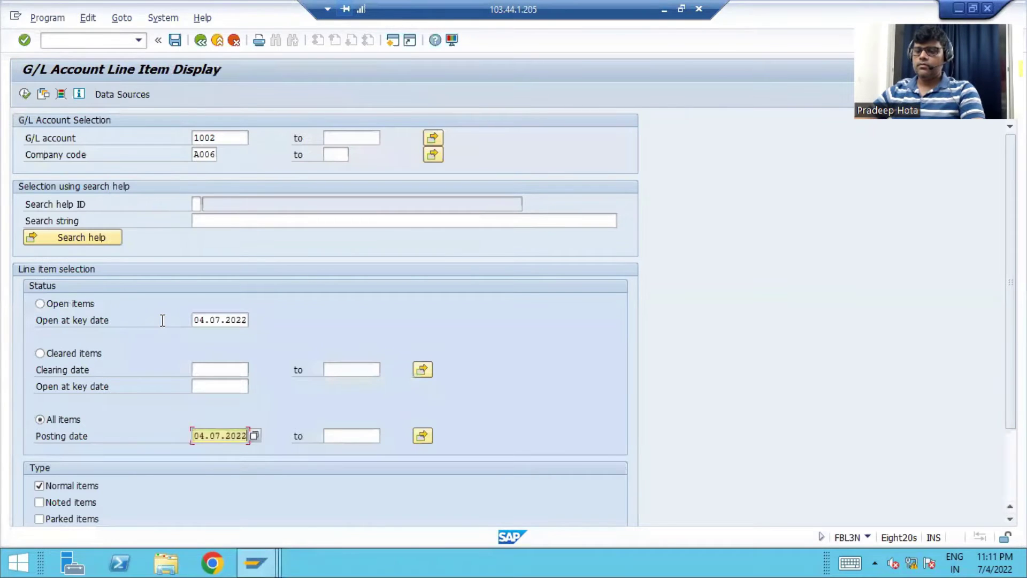
pyautogui.press('Tab')
pyautogui.hotkey('ctrl', 'v')
pyautogui.click(24, 95)
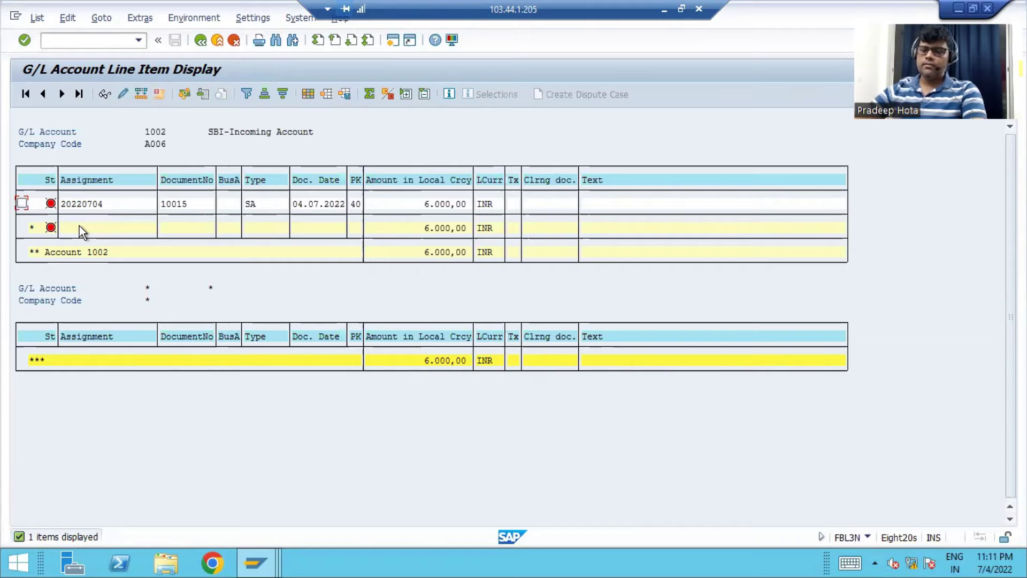
# Step: Switch to the Customer Line Item Display session and refresh its list
pyautogui.click(255, 563)
pyautogui.click(303, 489)
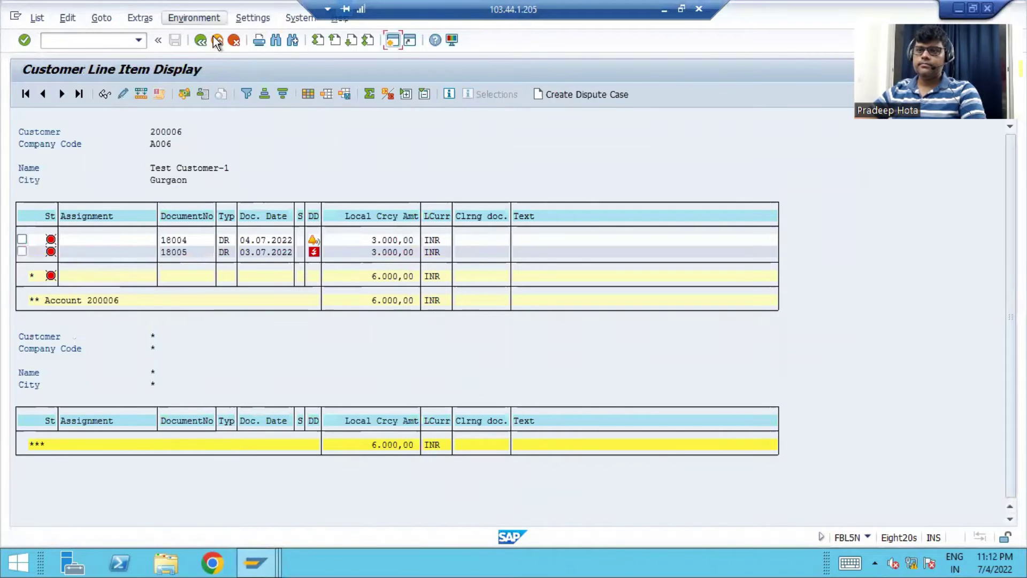
pyautogui.click(37, 19)
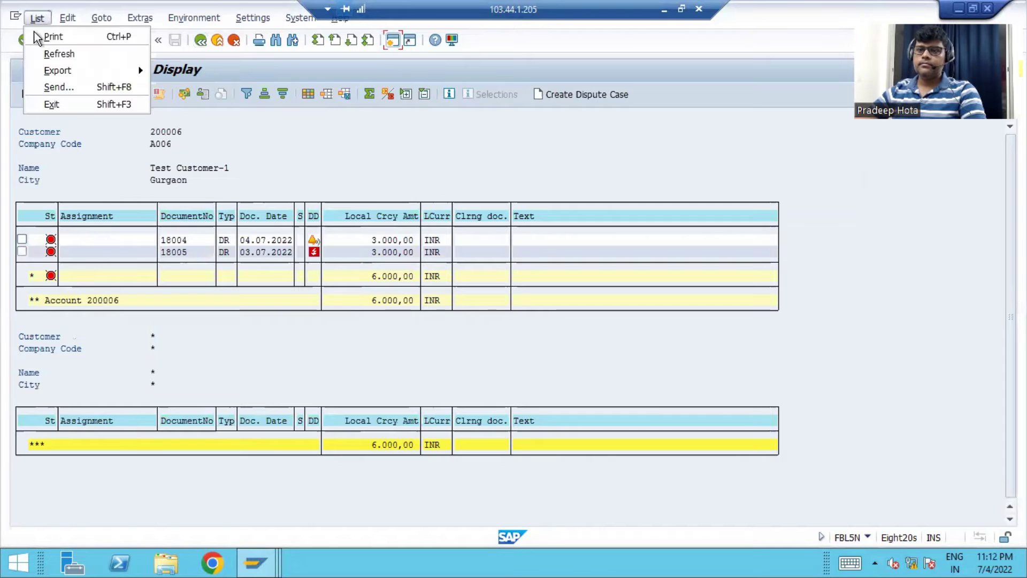
pyautogui.click(91, 51)
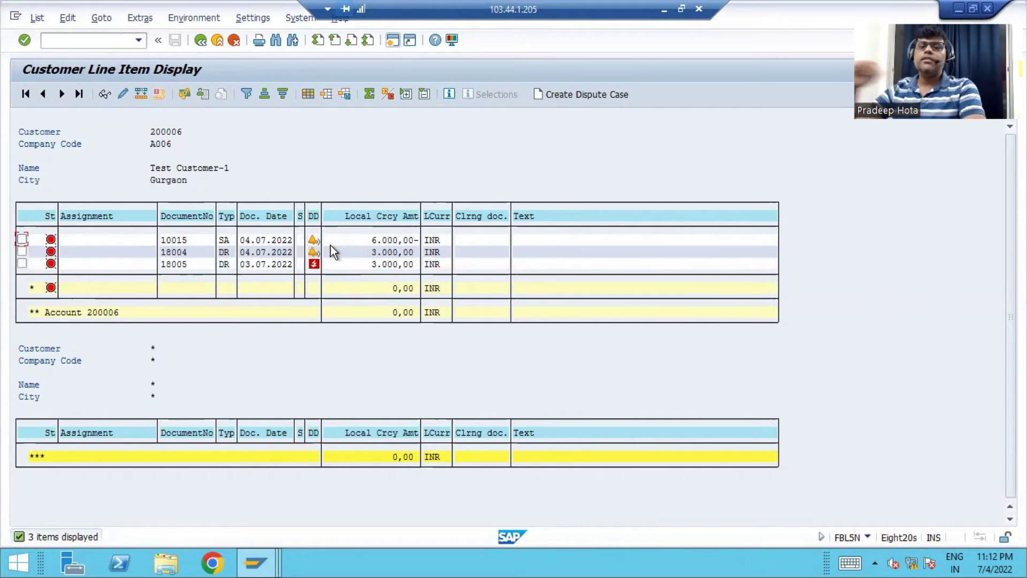
# Step: Open a new SAP session and browse to the Customers: Items reports in the Accounts Receivable Information System
pyautogui.click(392, 40)
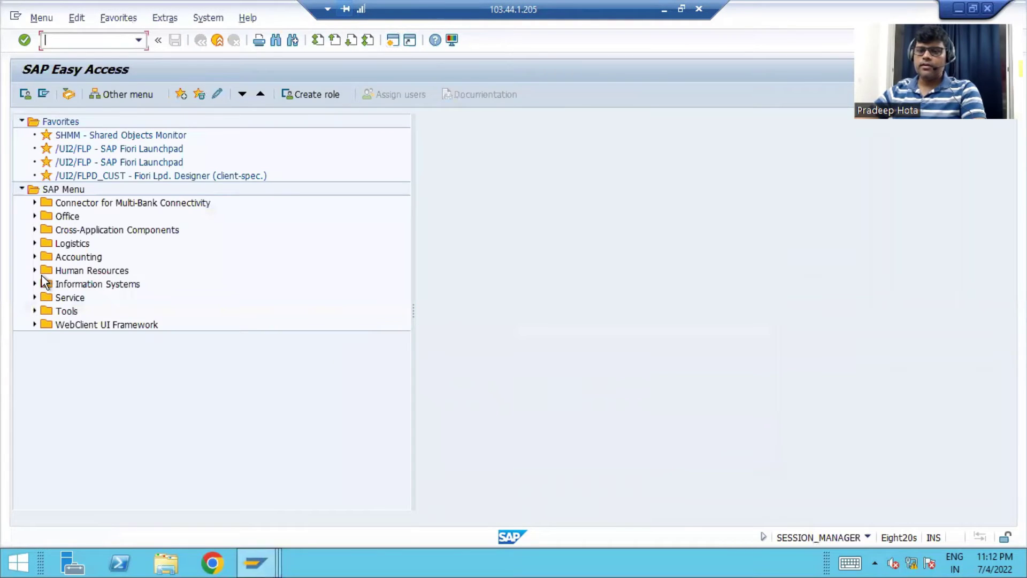
pyautogui.click(34, 257)
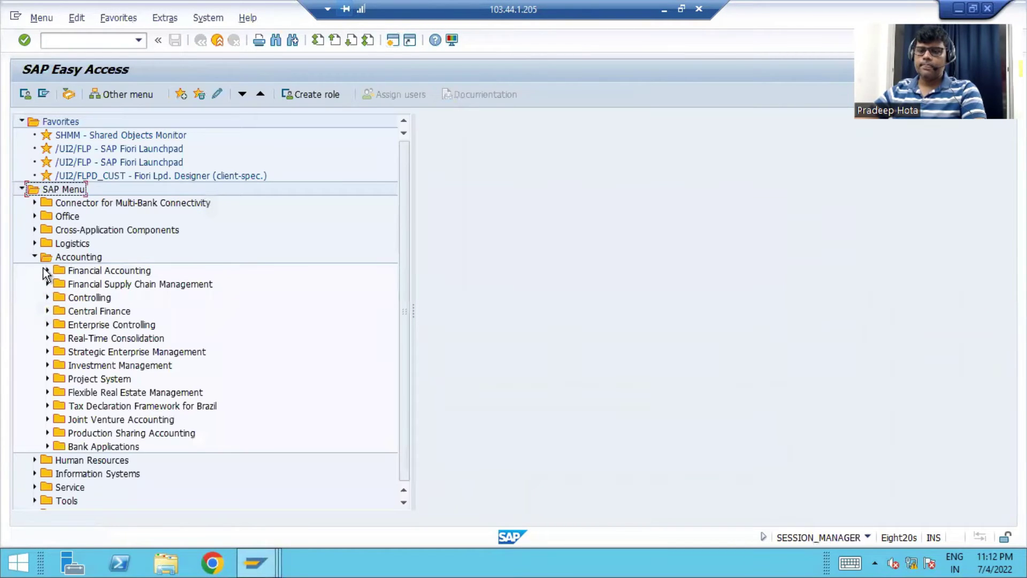
pyautogui.click(47, 271)
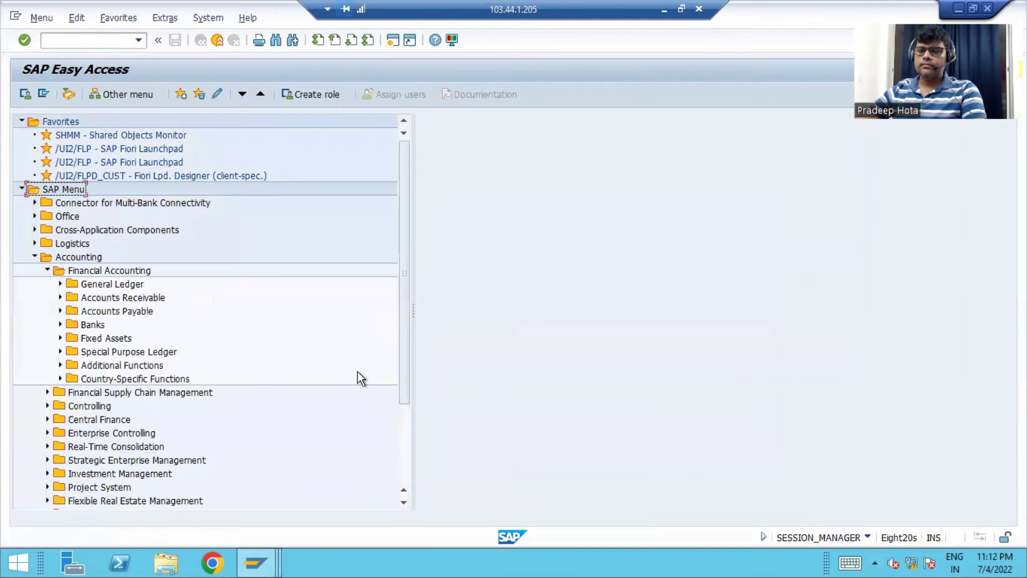
pyautogui.click(60, 298)
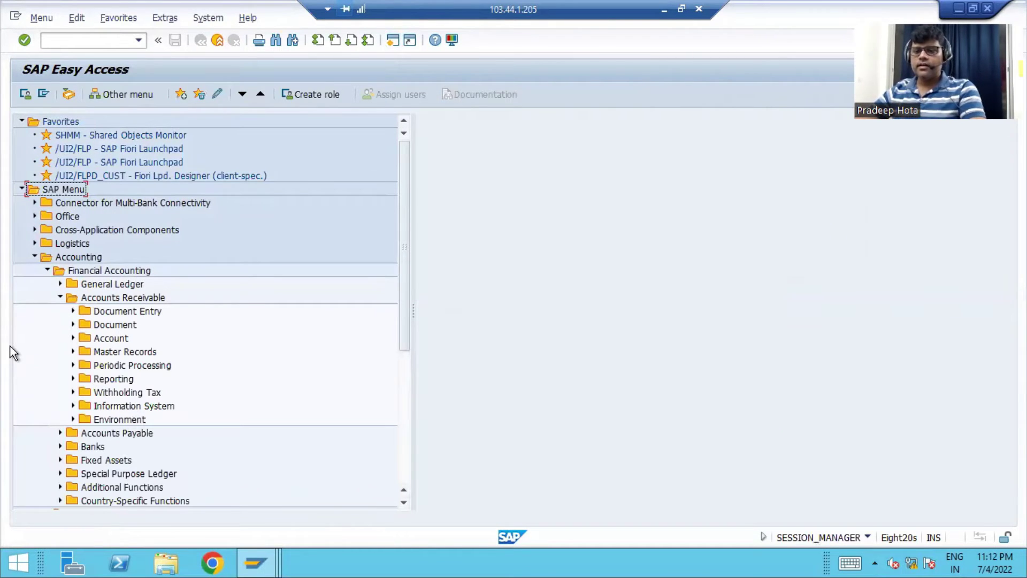
pyautogui.click(73, 406)
pyautogui.scroll(-1, 89, 407)
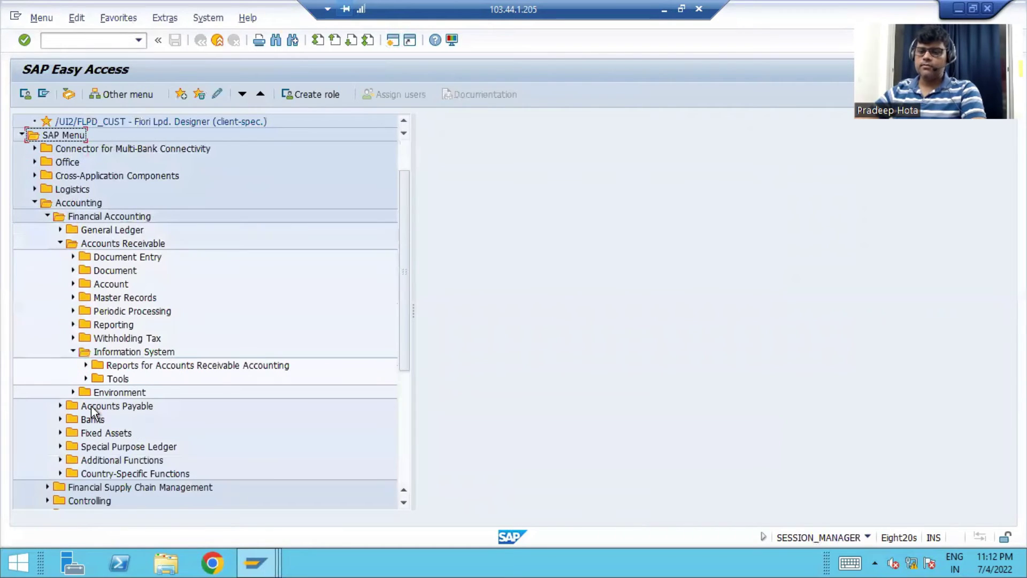
pyautogui.click(86, 365)
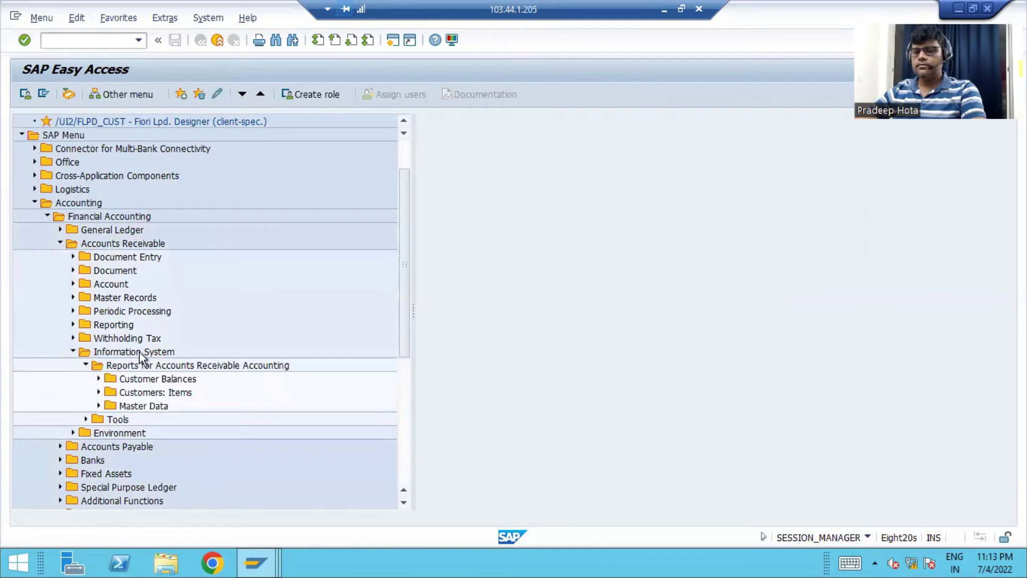
pyautogui.click(97, 393)
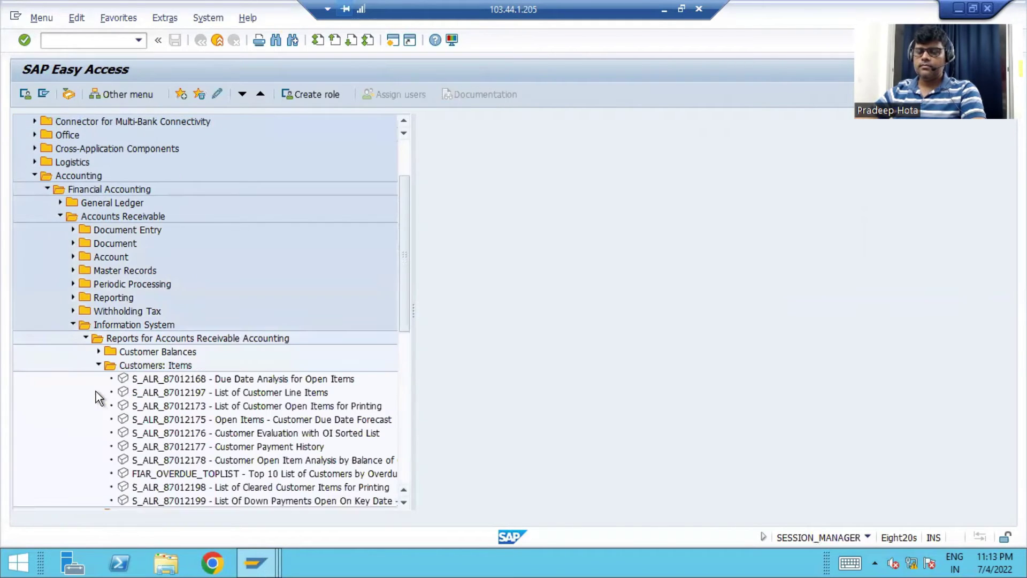
pyautogui.scroll(-1, 263, 352)
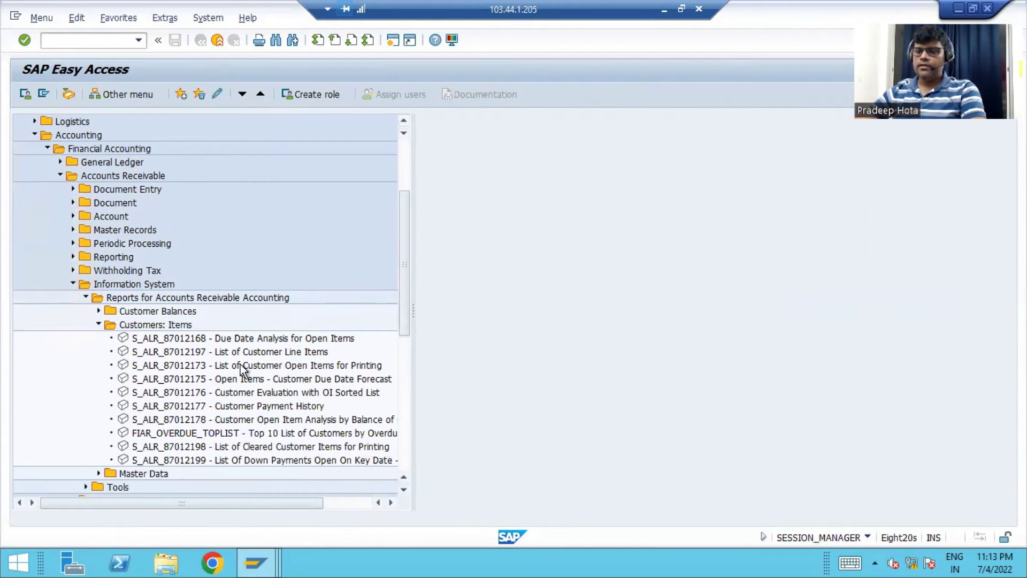
# Step: Try to run the S_ALR_87012168 Due Date Analysis for Open Items report, agreeing to import its definition from client 000
pyautogui.click(282, 341)
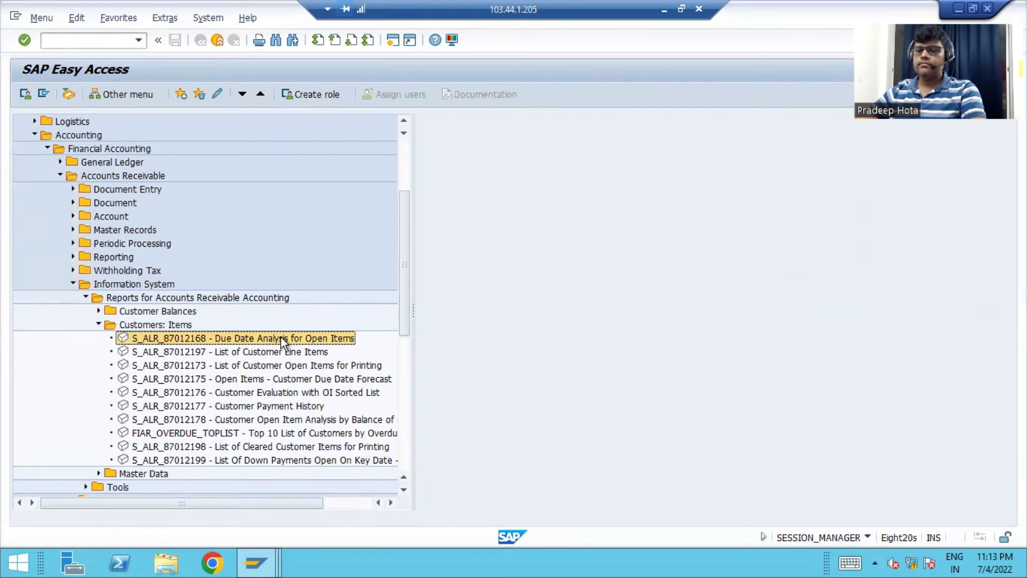
pyautogui.doubleClick(281, 338)
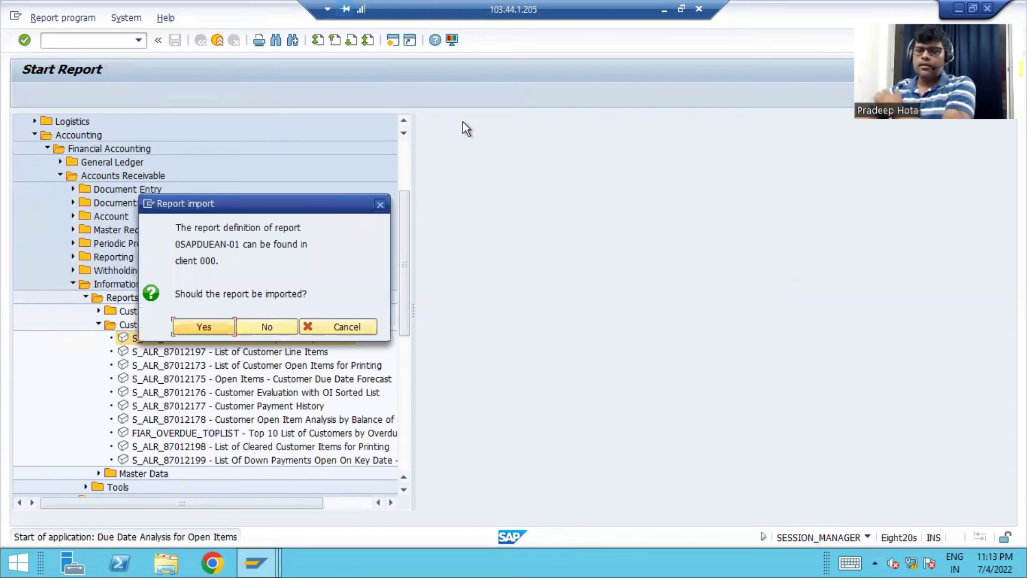
pyautogui.press('Return')
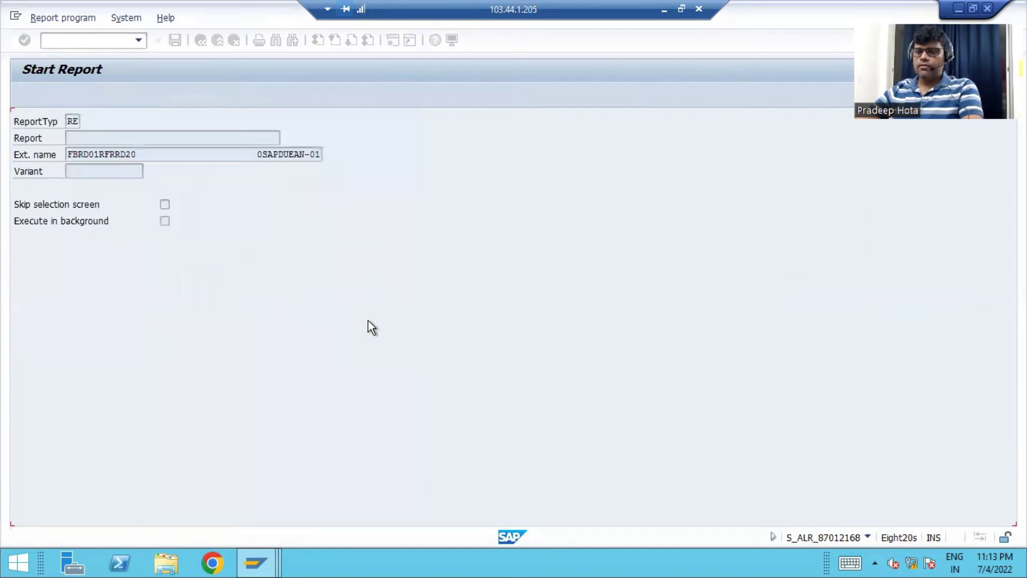
pyautogui.press('F8')
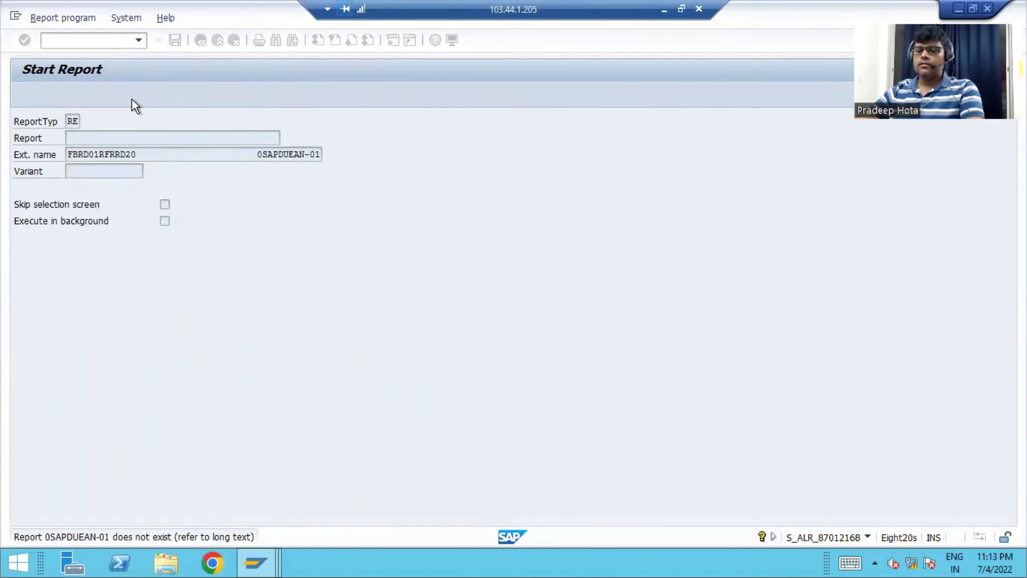
# Step: Leave the Due Date Analysis report and open the S_ALR_87012173 List of Customer Open Items for Printing report
pyautogui.press('F3')
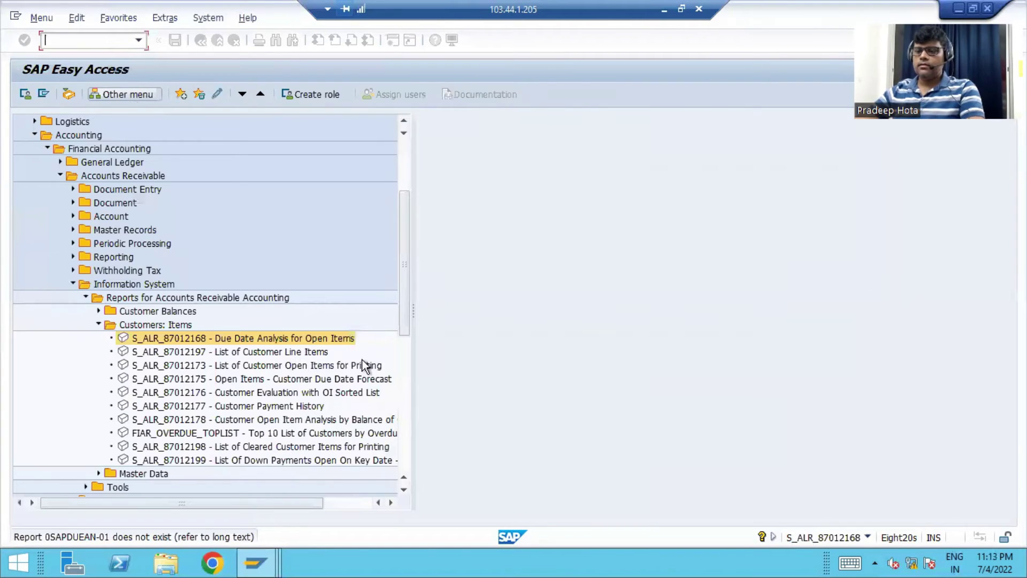
pyautogui.press('F8')
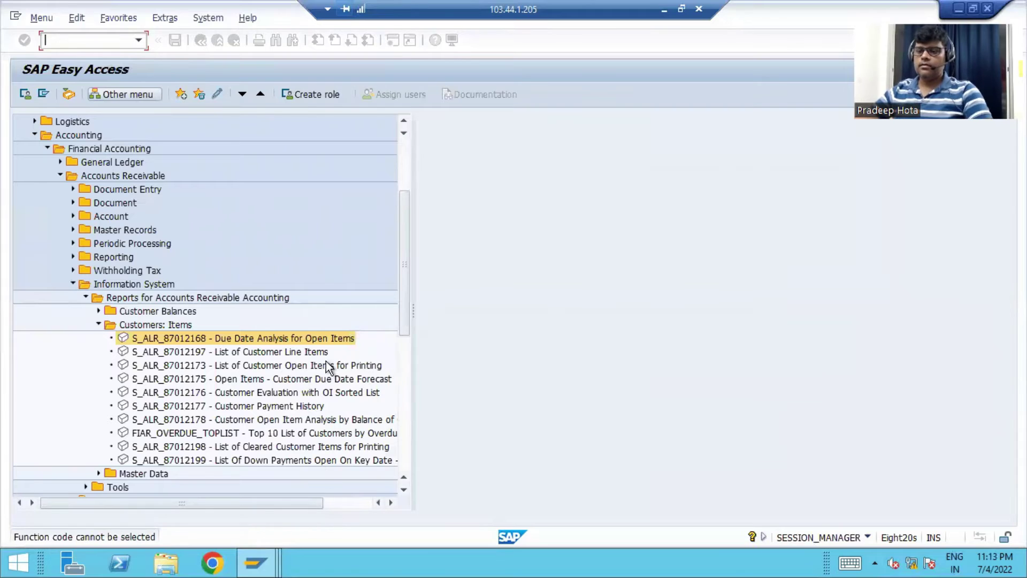
pyautogui.click(289, 366)
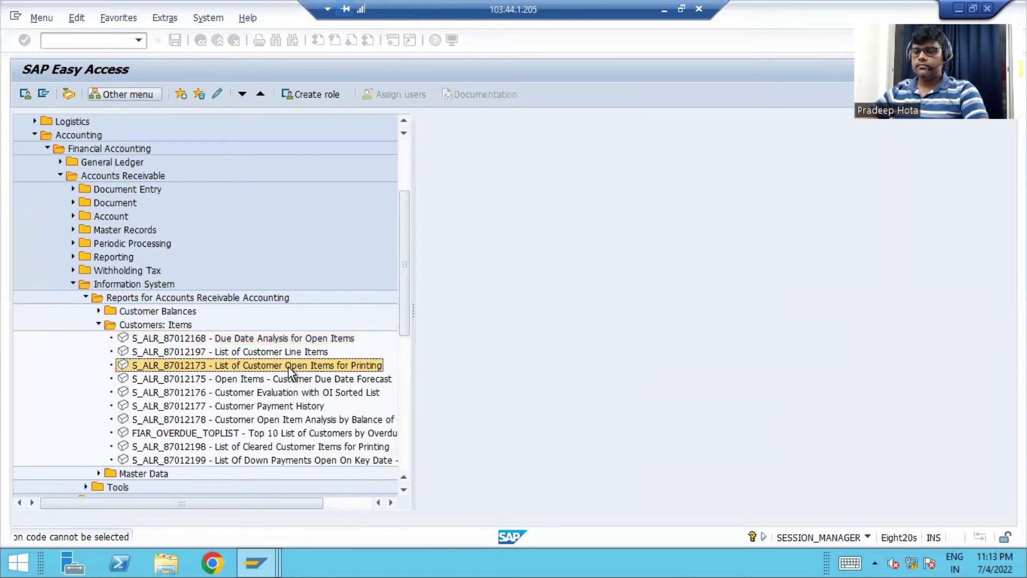
pyautogui.doubleClick(288, 368)
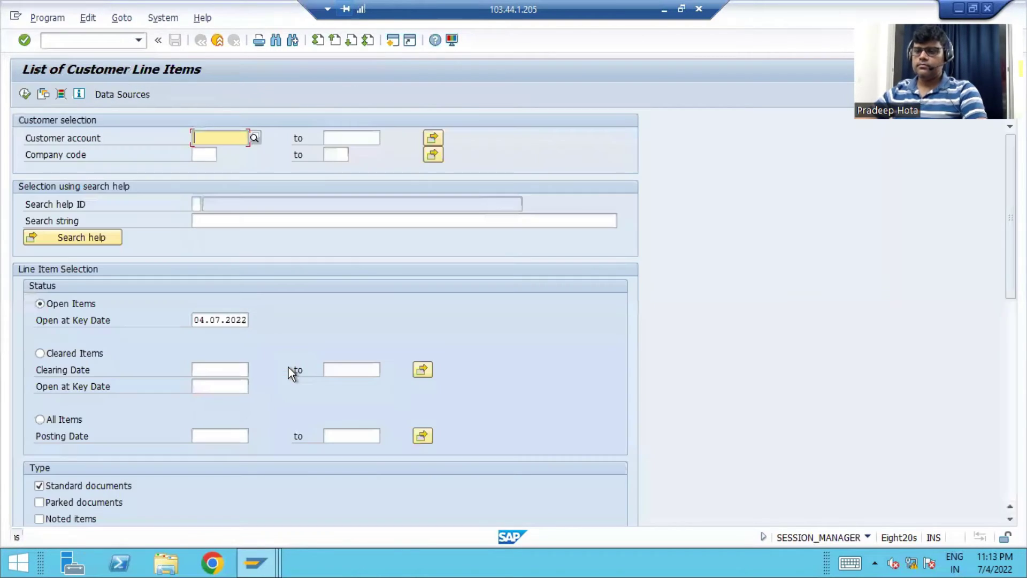
# Step: Restrict the report to company code A006, select All Items, and set the posting date start to 03.07.2022
pyautogui.click(207, 153)
pyautogui.write('a006')
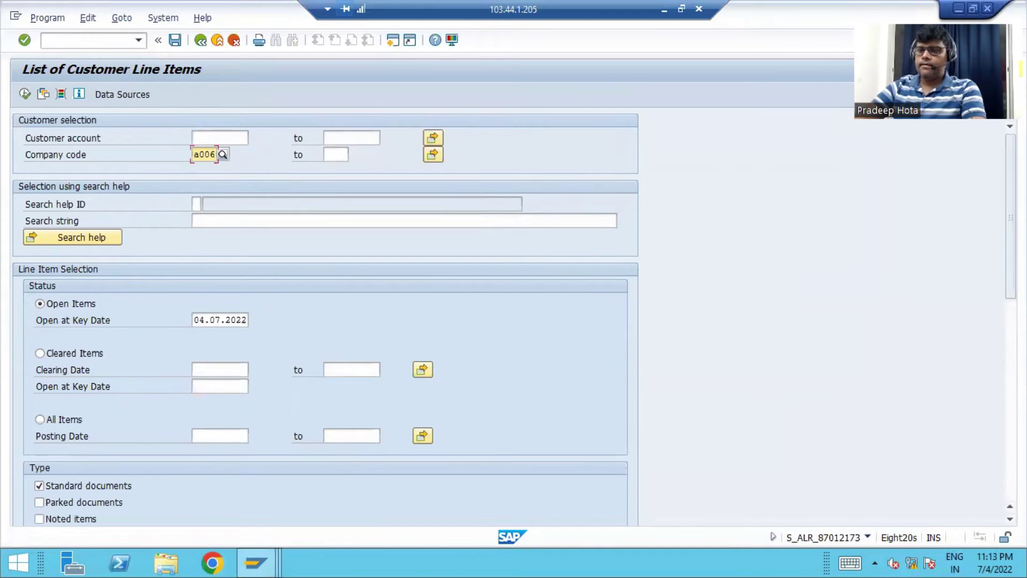
pyautogui.press('Tab')
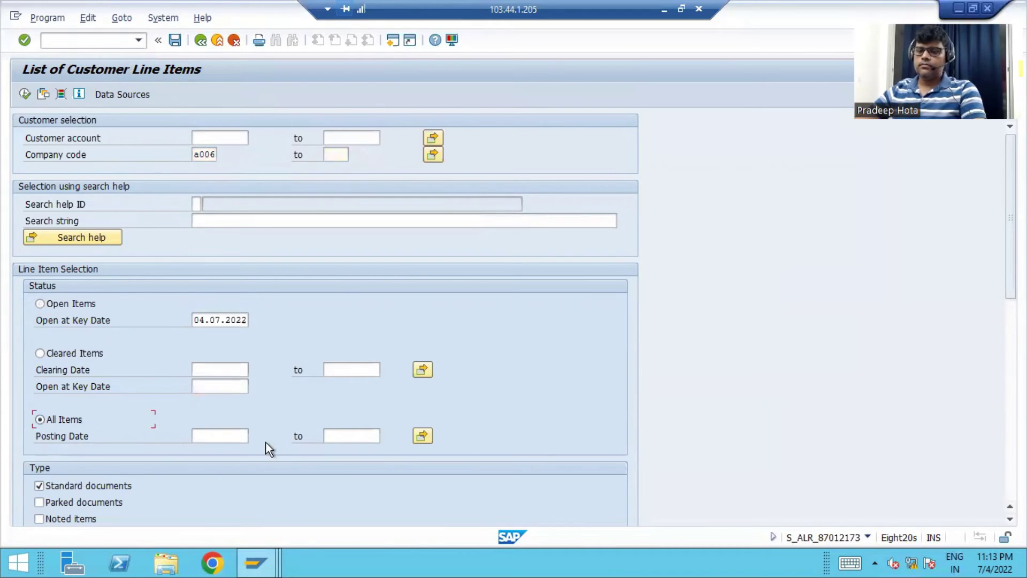
pyautogui.click(213, 434)
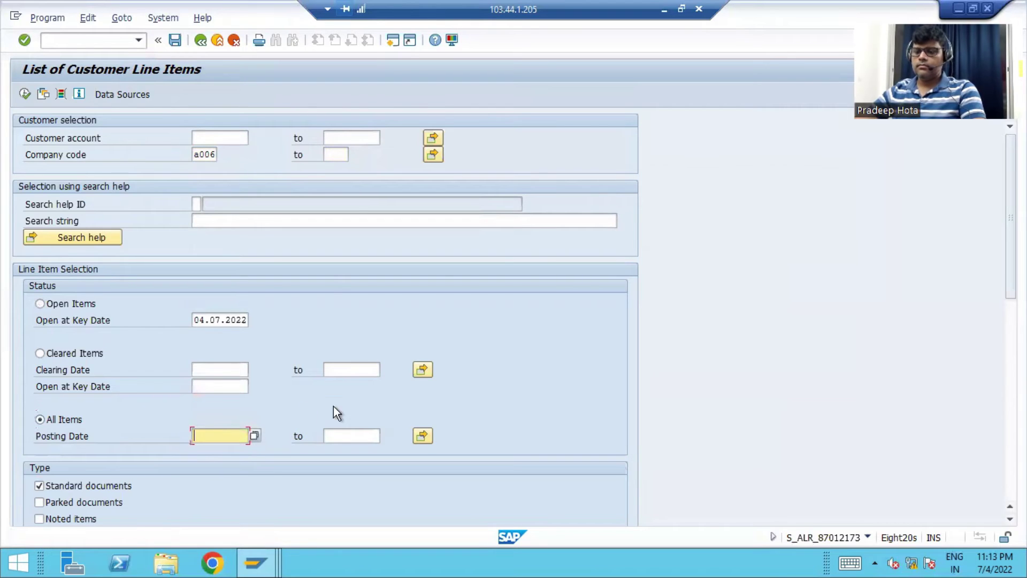
pyautogui.click(255, 435)
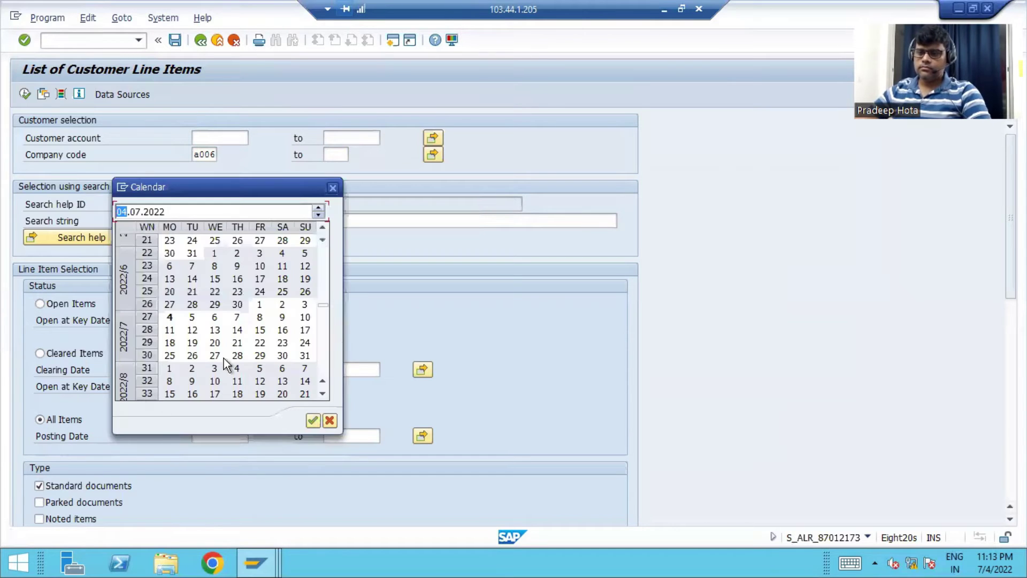
pyautogui.click(305, 304)
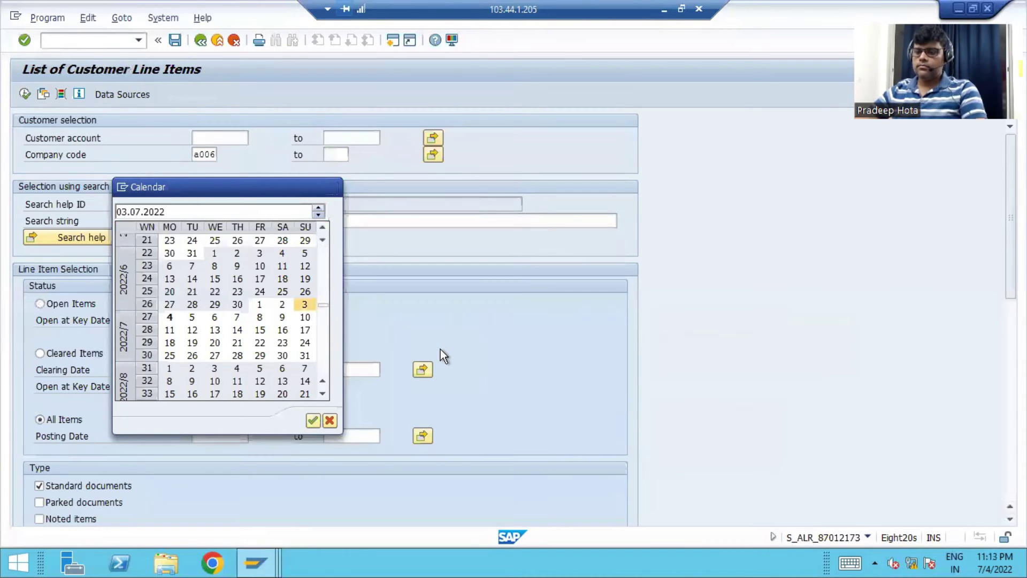
pyautogui.doubleClick(300, 304)
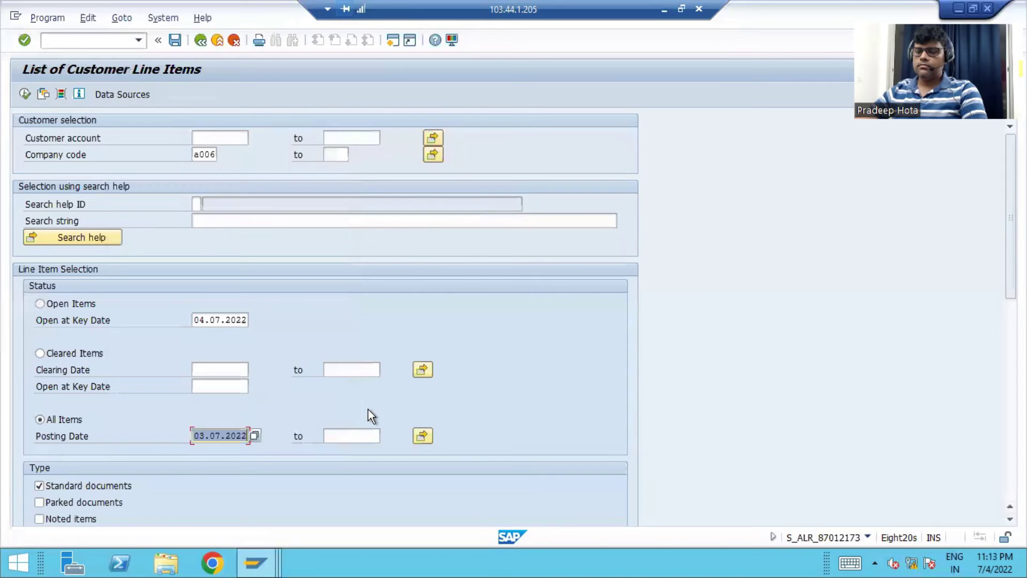
# Step: Set the posting date end to 04.07.2022 and execute the customer line items report
pyautogui.click(338, 437)
pyautogui.click(387, 436)
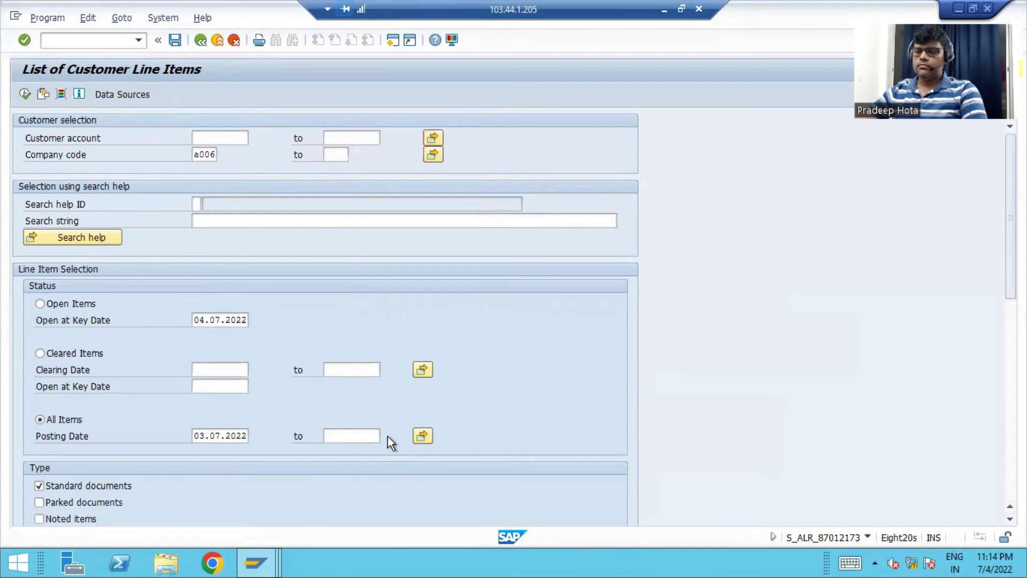
pyautogui.click(388, 436)
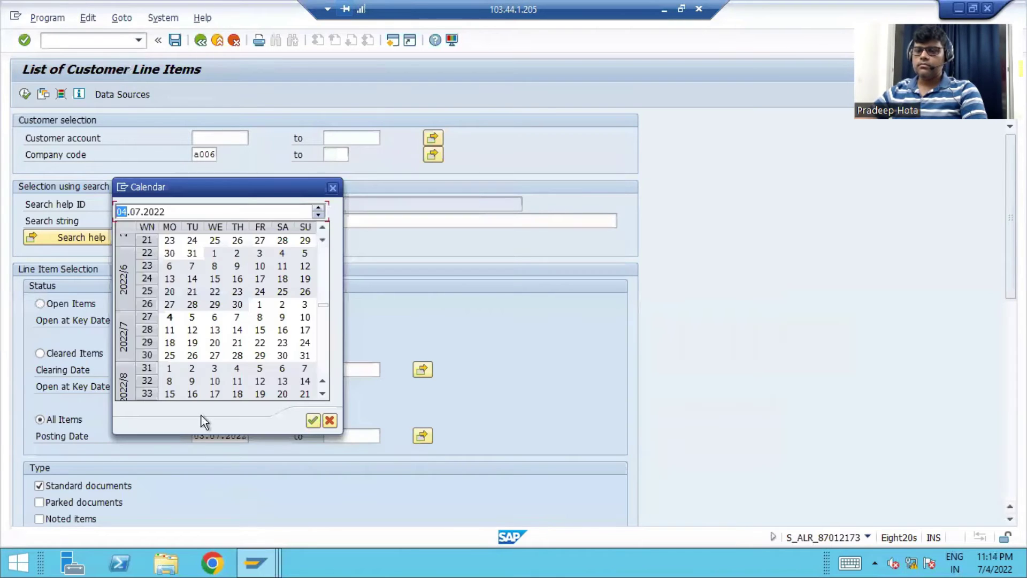
pyautogui.click(168, 317)
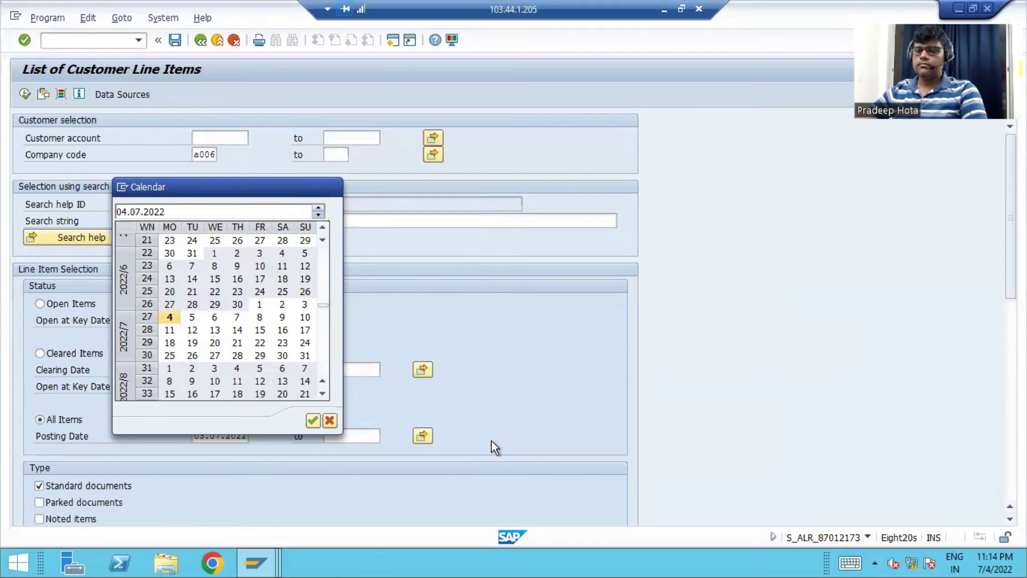
pyautogui.doubleClick(169, 319)
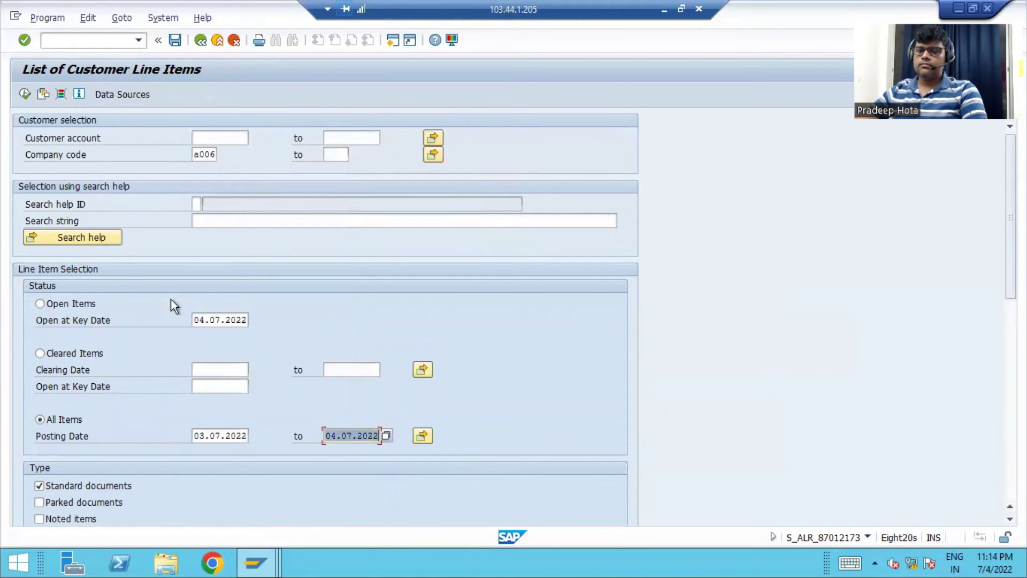
pyautogui.click(27, 93)
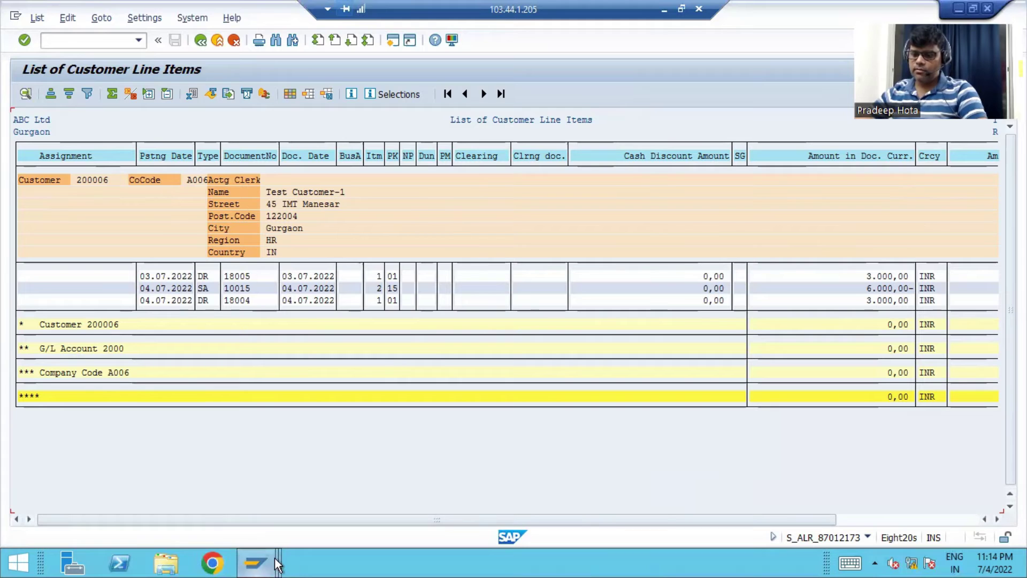
# Step: Review the G/L Account Line Item Display session, then return to the List of Customer Line Items session
pyautogui.moveTo(270, 564)
pyautogui.moveTo(483, 484)
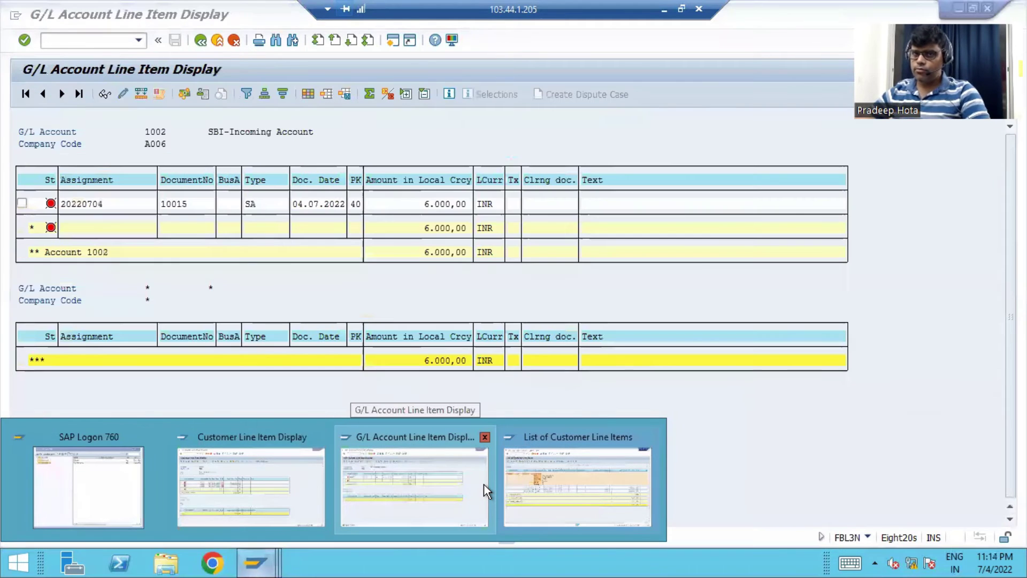
pyautogui.click(479, 484)
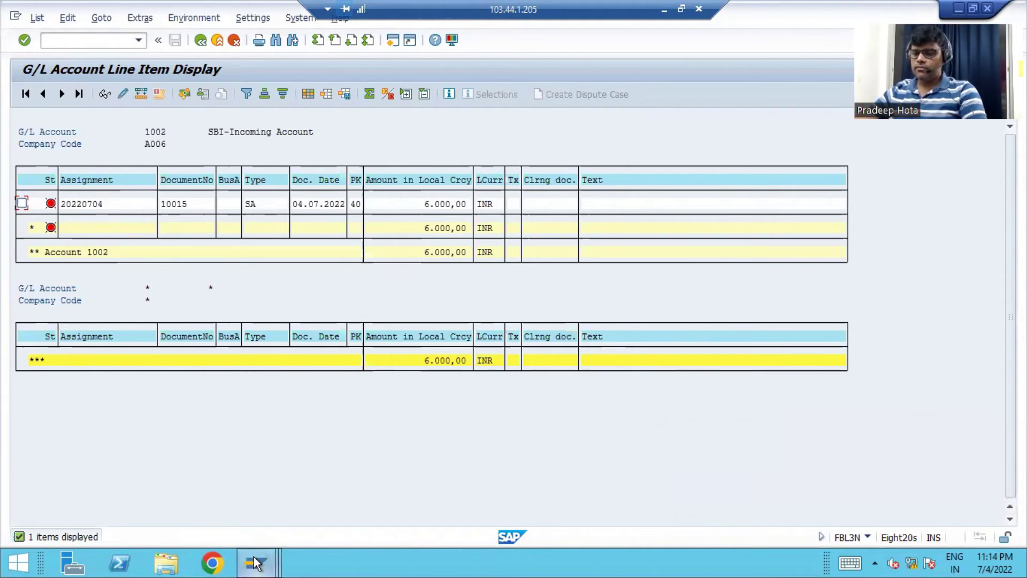
pyautogui.moveTo(256, 562)
pyautogui.click(579, 461)
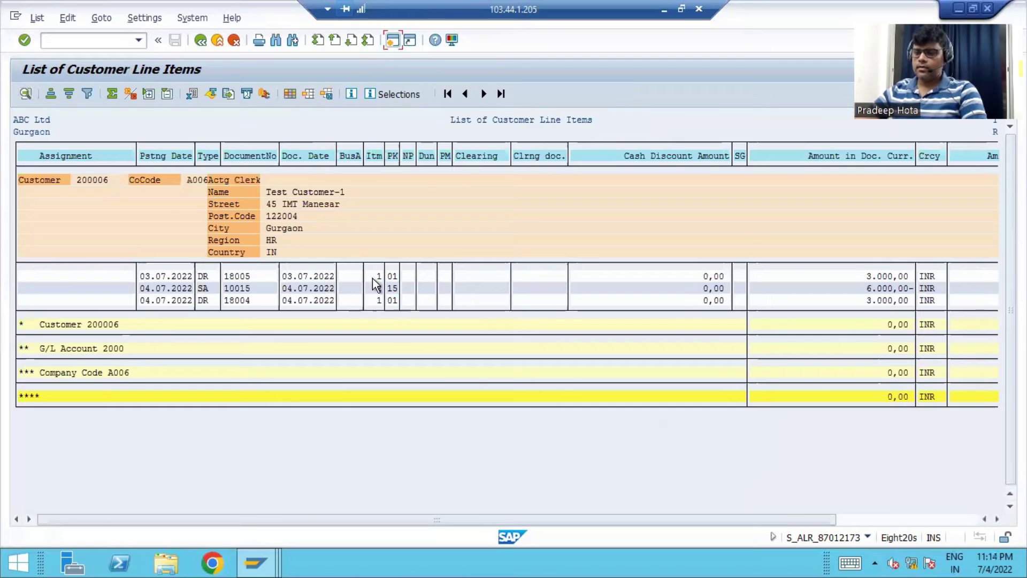
pyautogui.moveTo(270, 565)
pyautogui.click(551, 496)
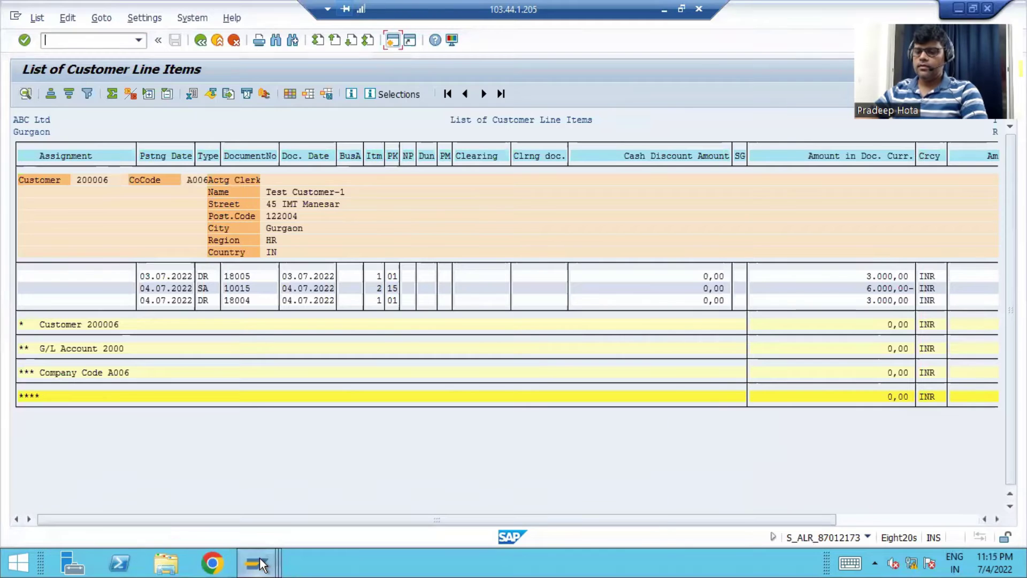
pyautogui.moveTo(259, 564)
pyautogui.click(544, 483)
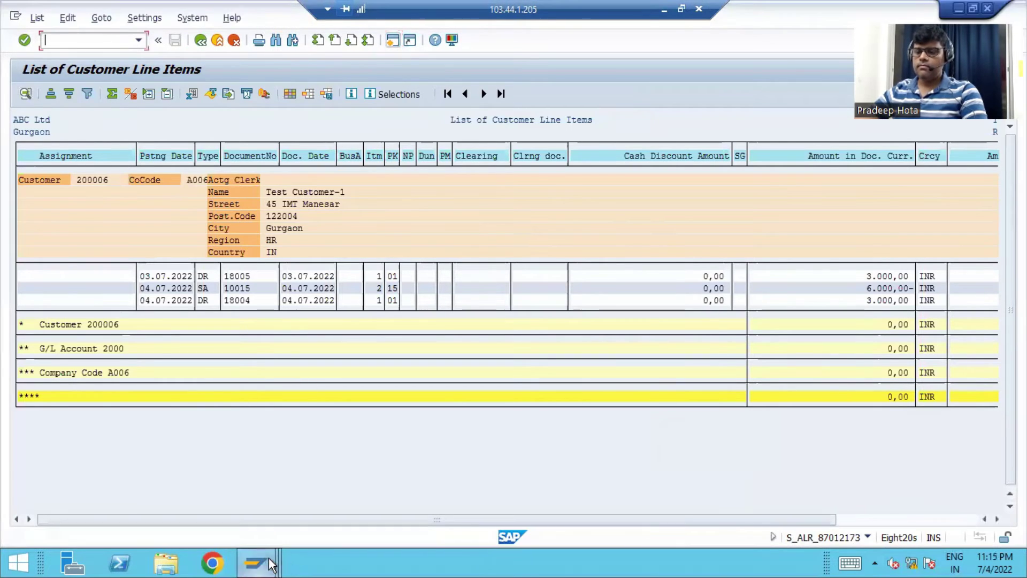
pyautogui.moveTo(257, 563)
pyautogui.click(528, 477)
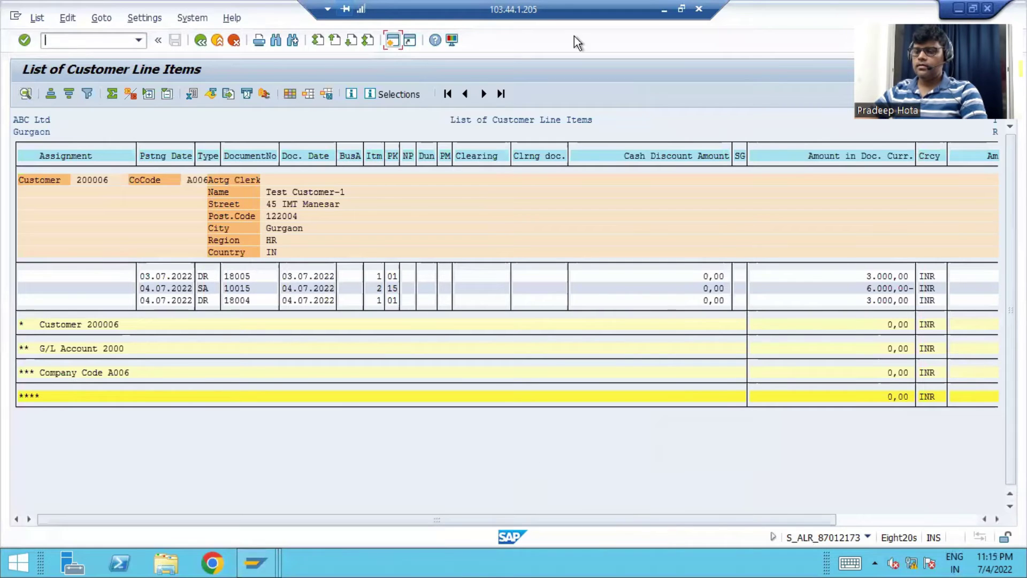
# Step: Open a new SAP session and start transaction F-32 for clearing a customer
pyautogui.click(391, 44)
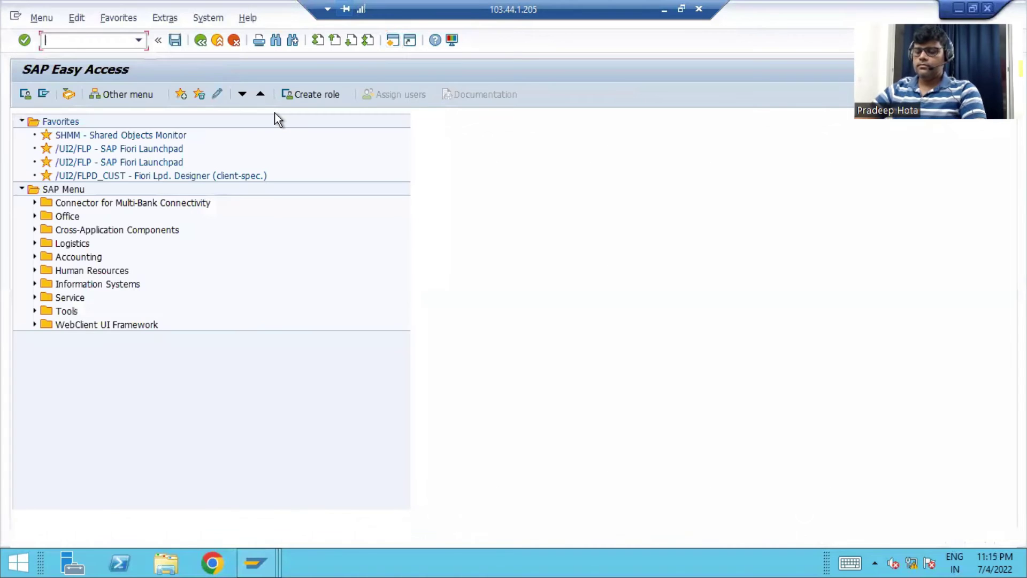
pyautogui.write('f-32')
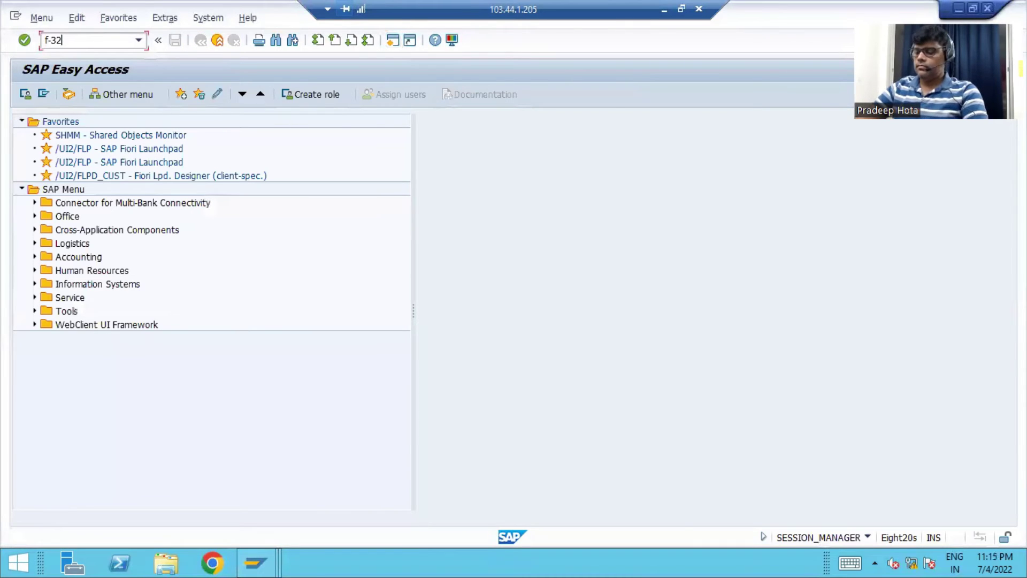
pyautogui.press('Return')
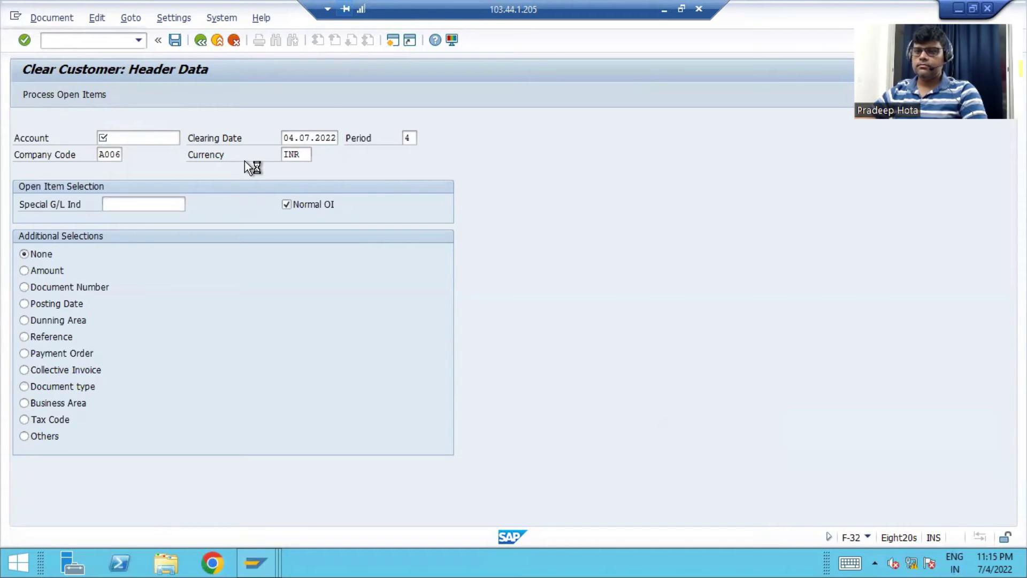
# Step: Look up the company code's test customer, enter its account number, and display its open items for clearing
pyautogui.press('F4')
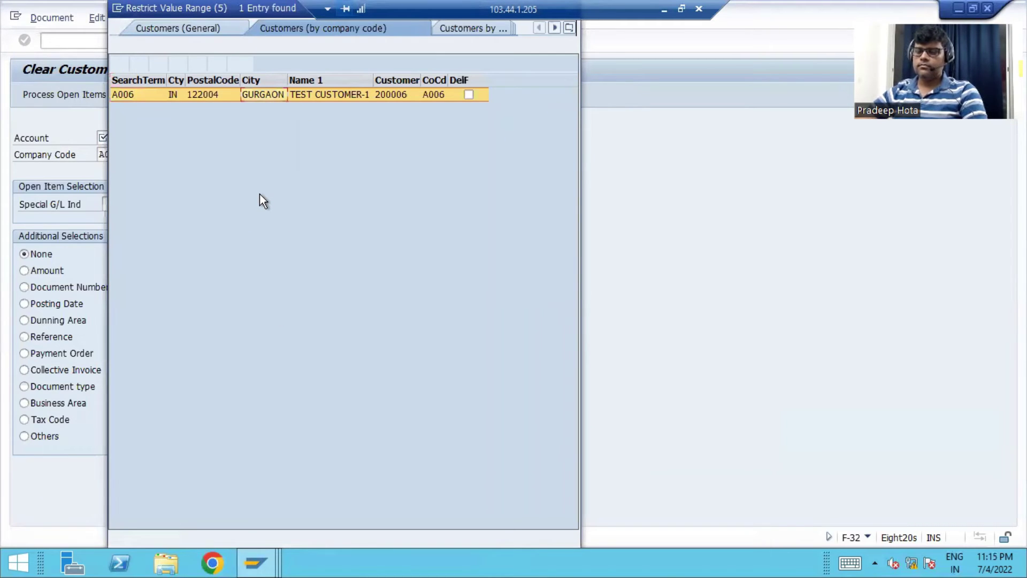
pyautogui.press('Return')
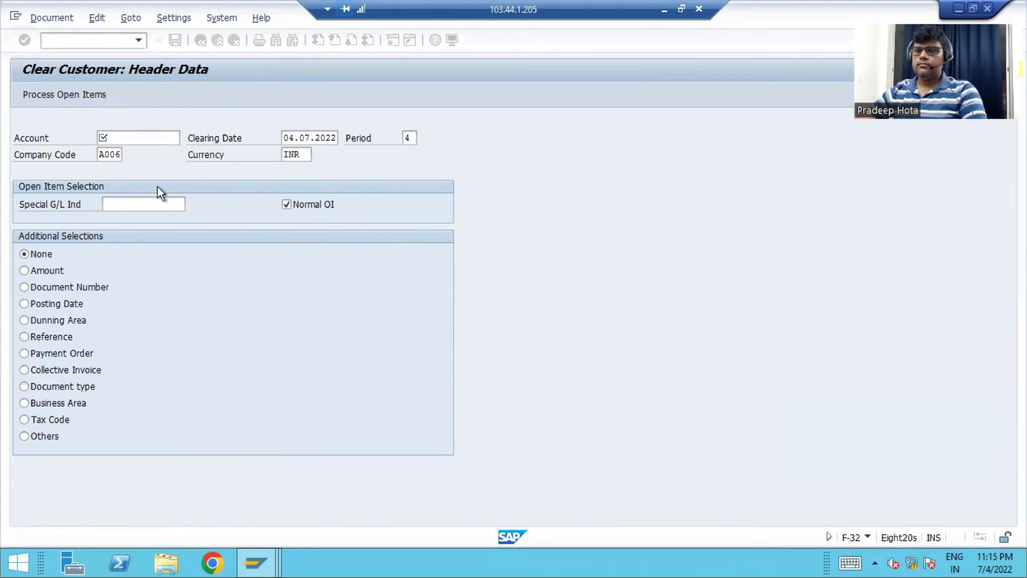
pyautogui.click(132, 139)
pyautogui.write('200006')
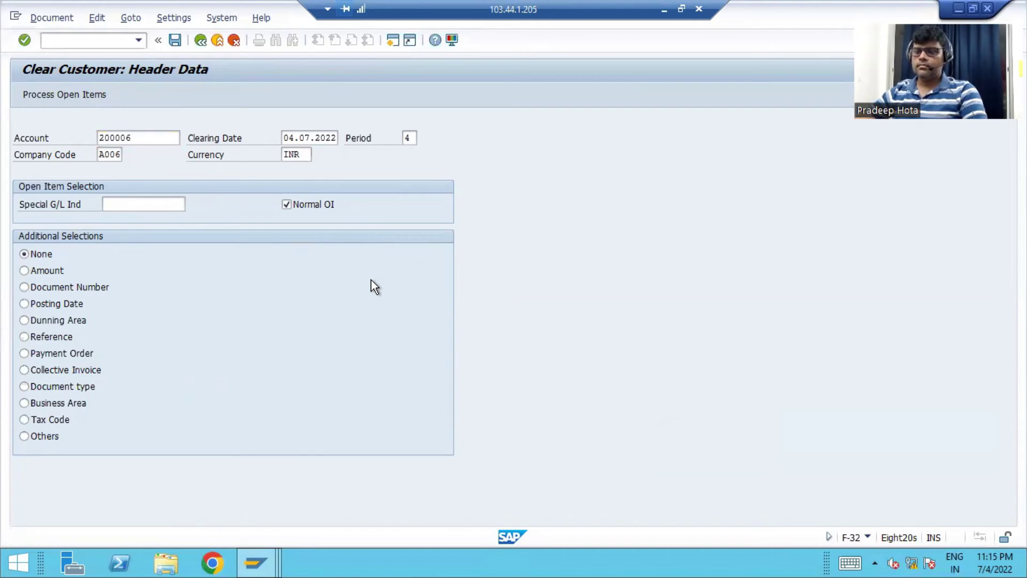
pyautogui.press('Return')
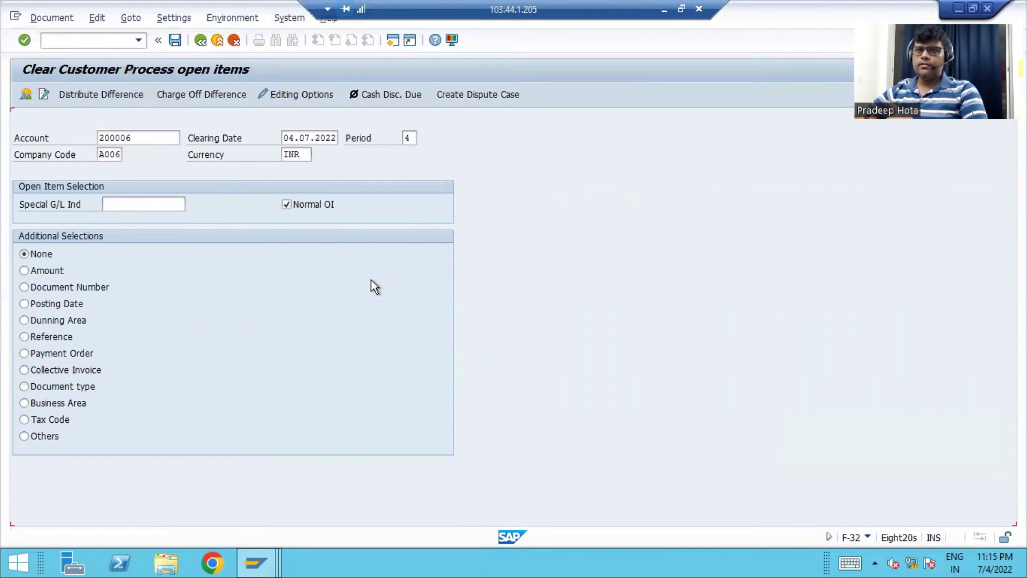
pyautogui.press('Return')
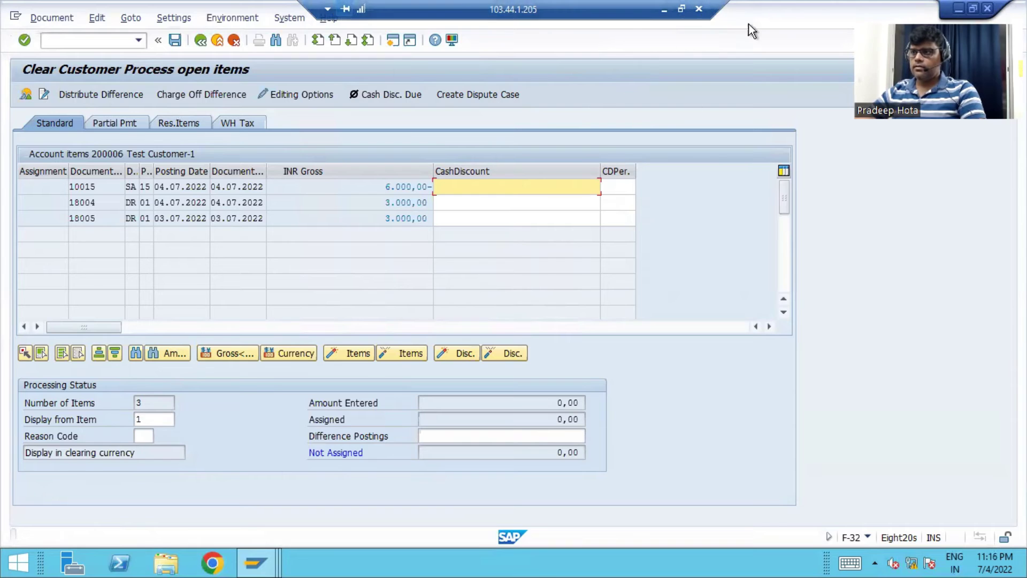
# Step: Minimize the SAP session and the remote desktop, and show PowerPoint slide 56 on posting with clearing and account clearing
pyautogui.click(959, 8)
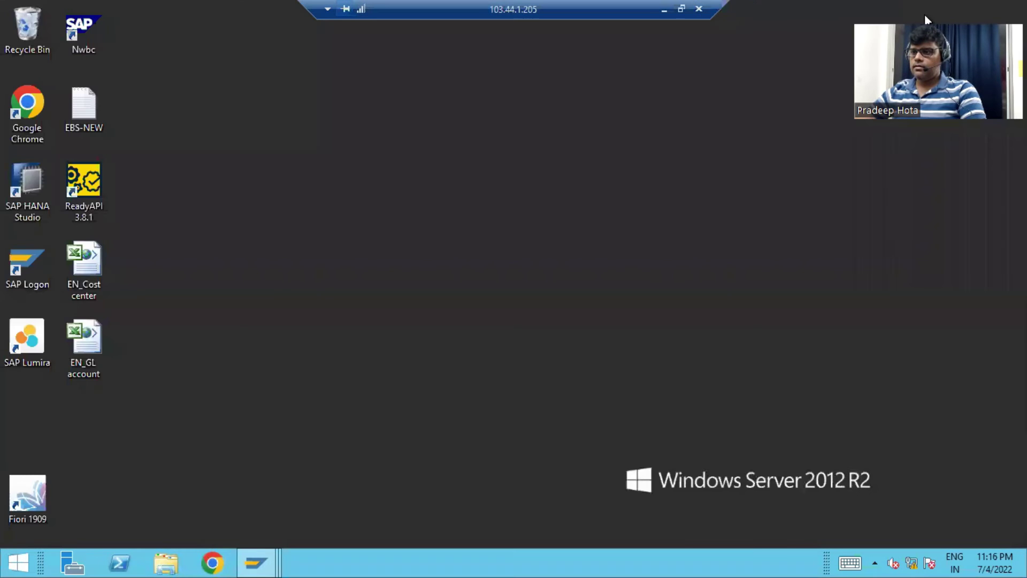
pyautogui.click(664, 9)
pyautogui.click(33, 480)
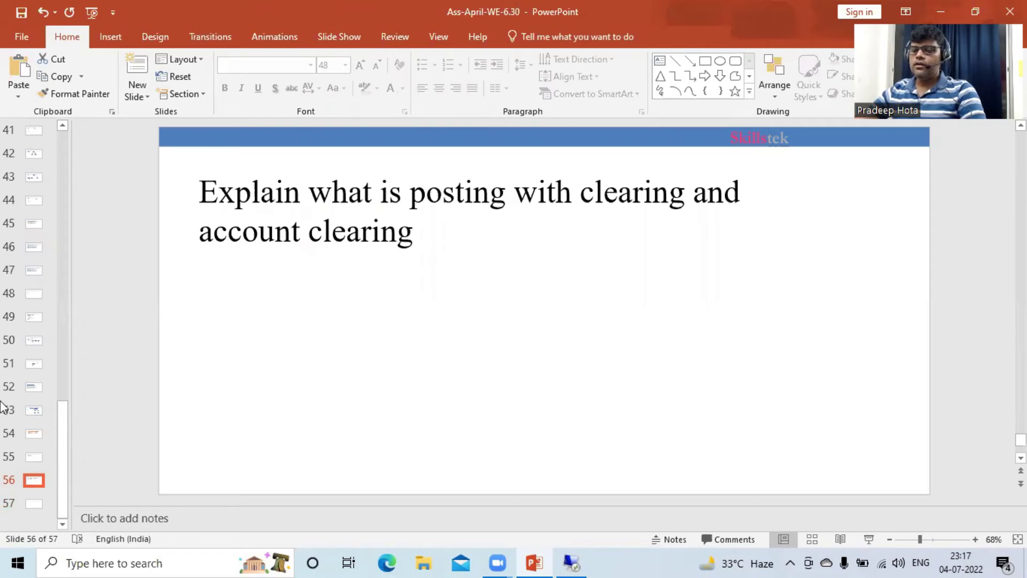
# Step: Switch back to the remote desktop and bring up the Clear Customer Process open items session in SAP
pyautogui.click(587, 560)
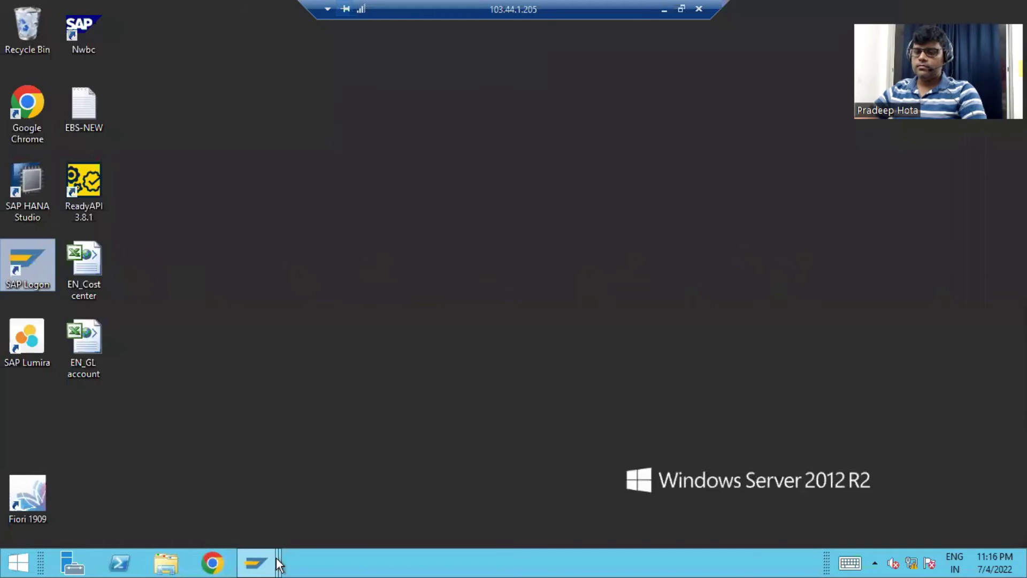
pyautogui.moveTo(260, 559)
pyautogui.click(729, 470)
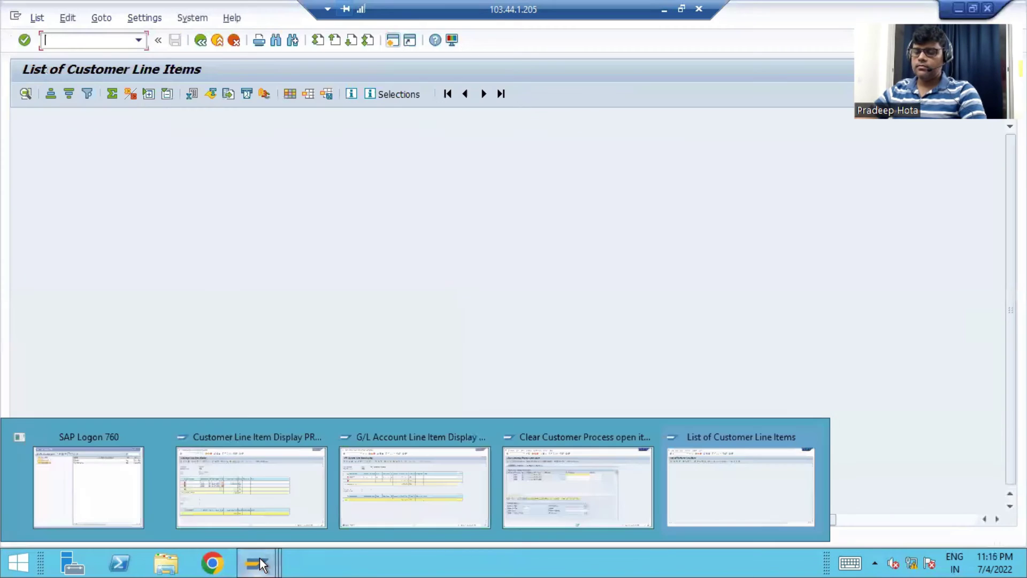
pyautogui.click(562, 486)
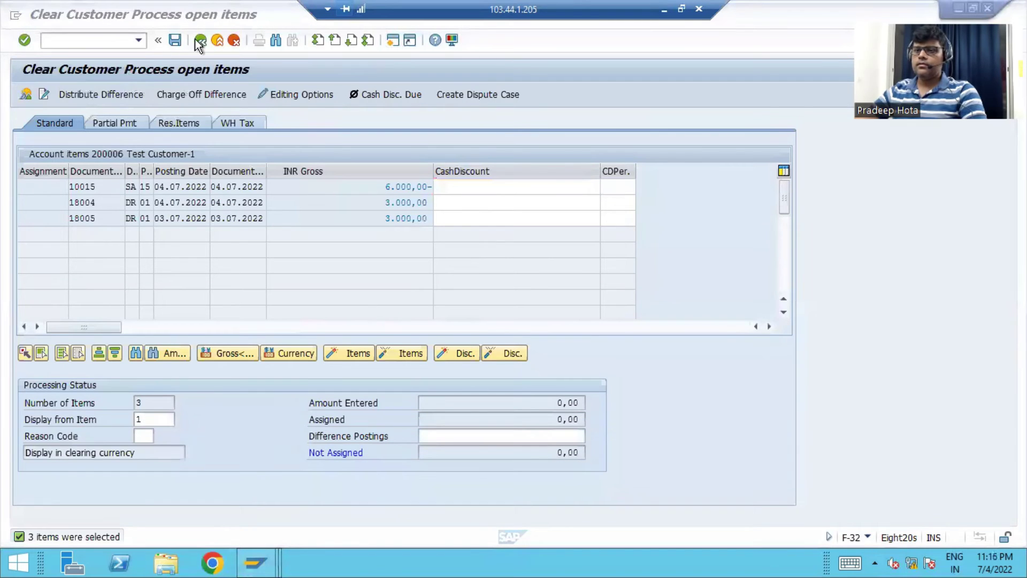
pyautogui.click(438, 307)
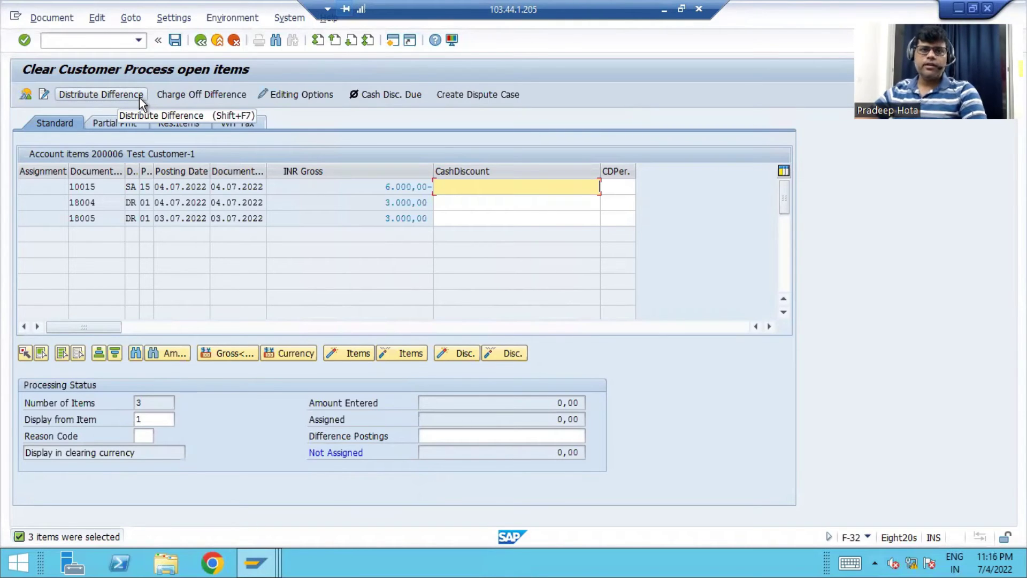
# Step: Post the clearing of the customer's open items and bring up the List of Customer Line Items session
pyautogui.click(175, 41)
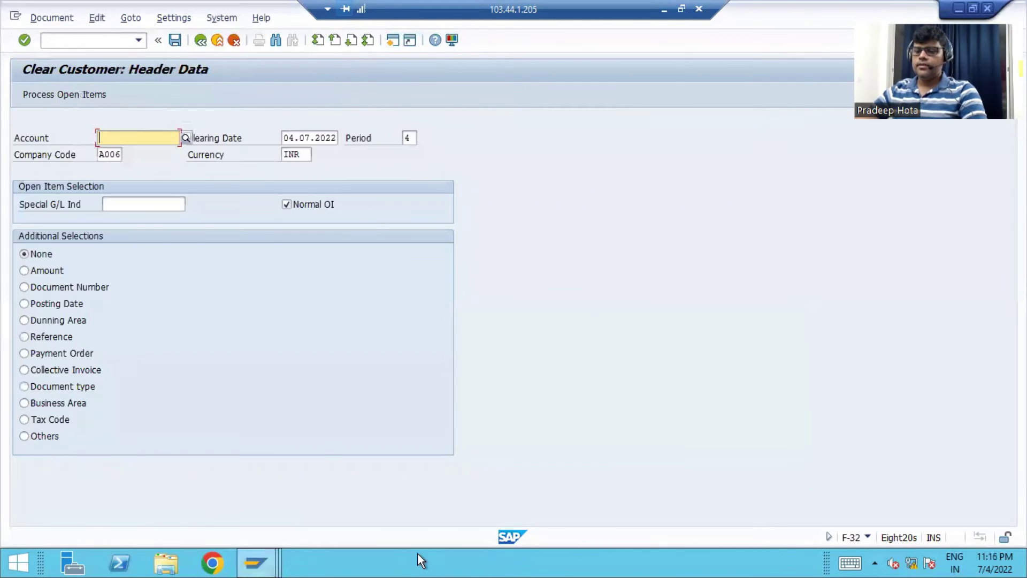
pyautogui.moveTo(259, 557)
pyautogui.click(730, 473)
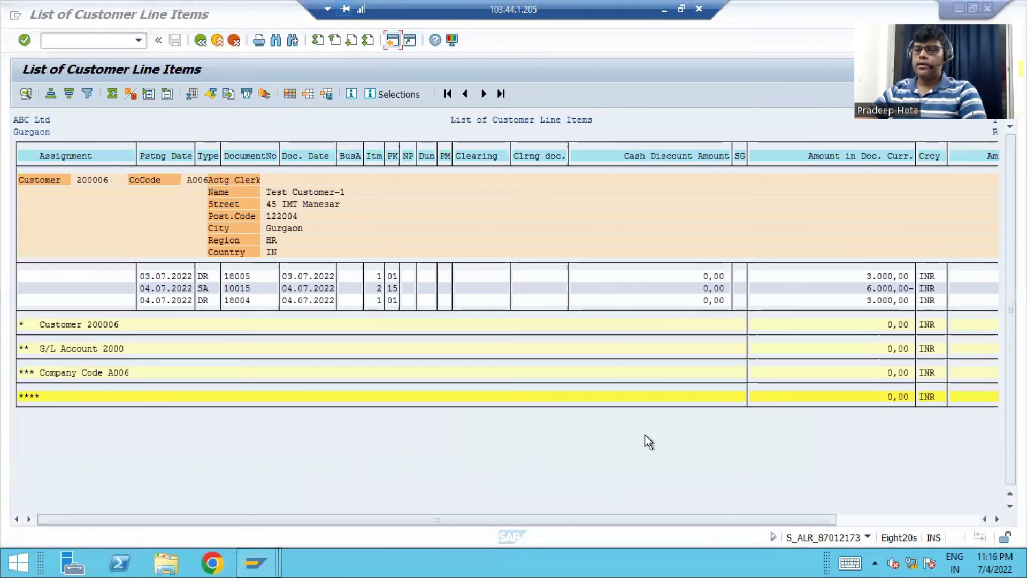
# Step: Leave the previously run List of Customer Line Items report in its session
pyautogui.click(201, 40)
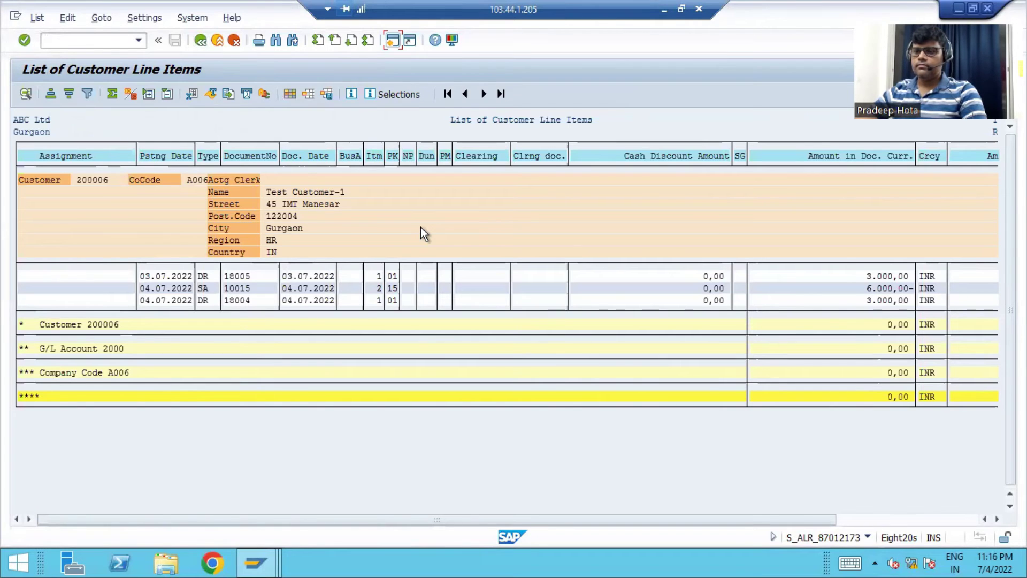
pyautogui.click(265, 559)
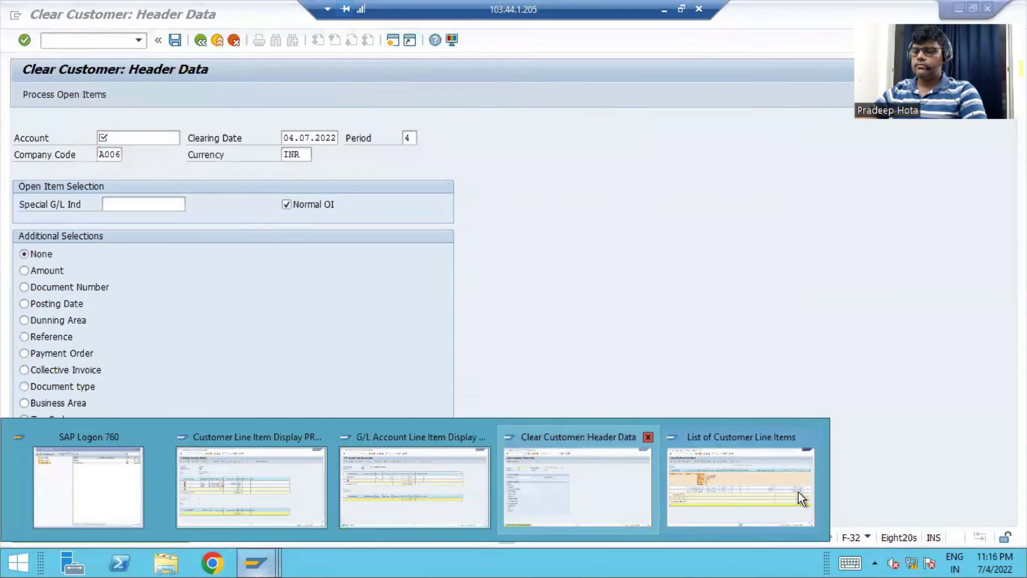
pyautogui.click(753, 494)
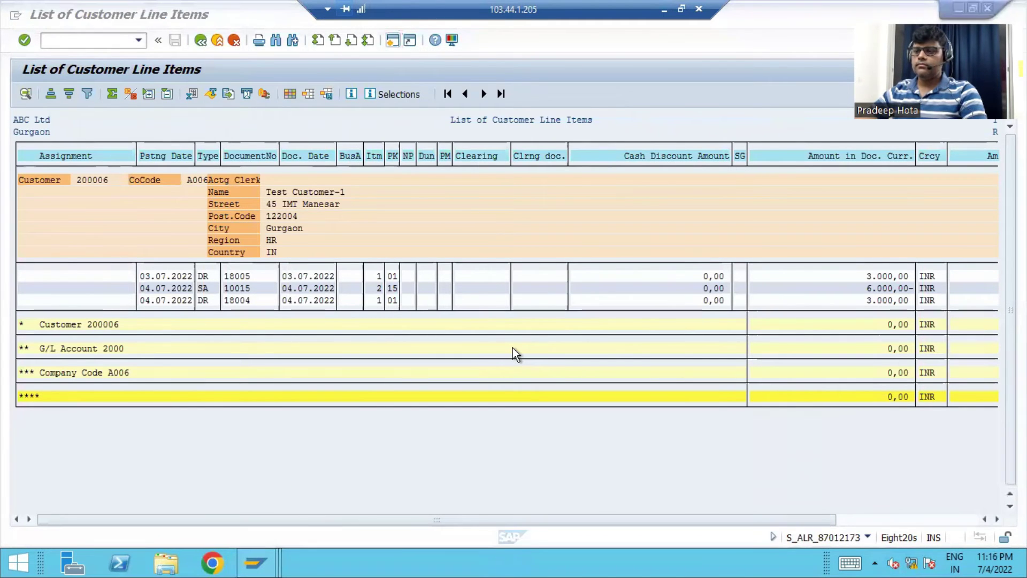
pyautogui.click(509, 238)
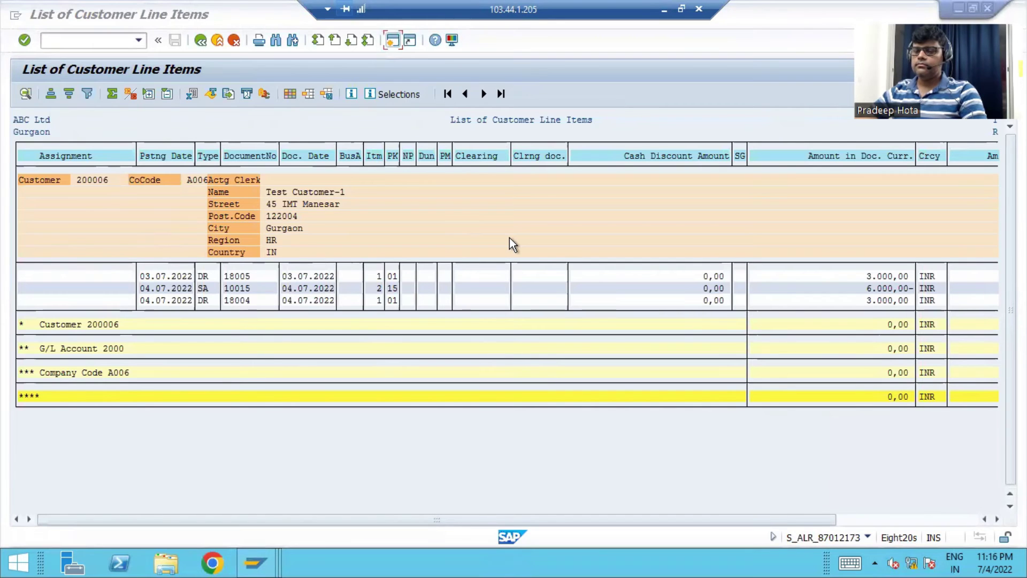
# Step: Switch to the Customer Line Item Display session and refresh the customer's line item list
pyautogui.moveTo(255, 563)
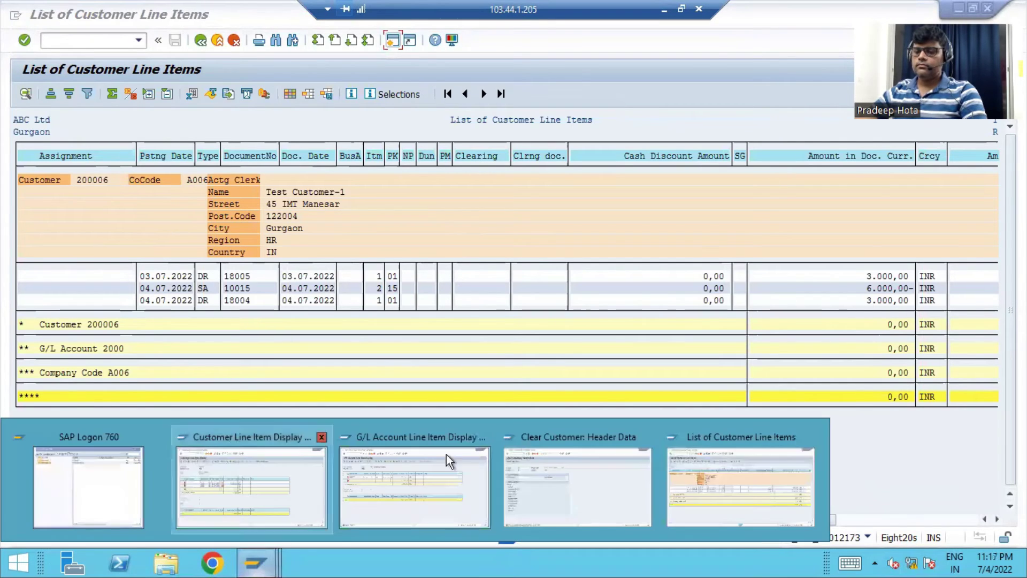
pyautogui.click(307, 464)
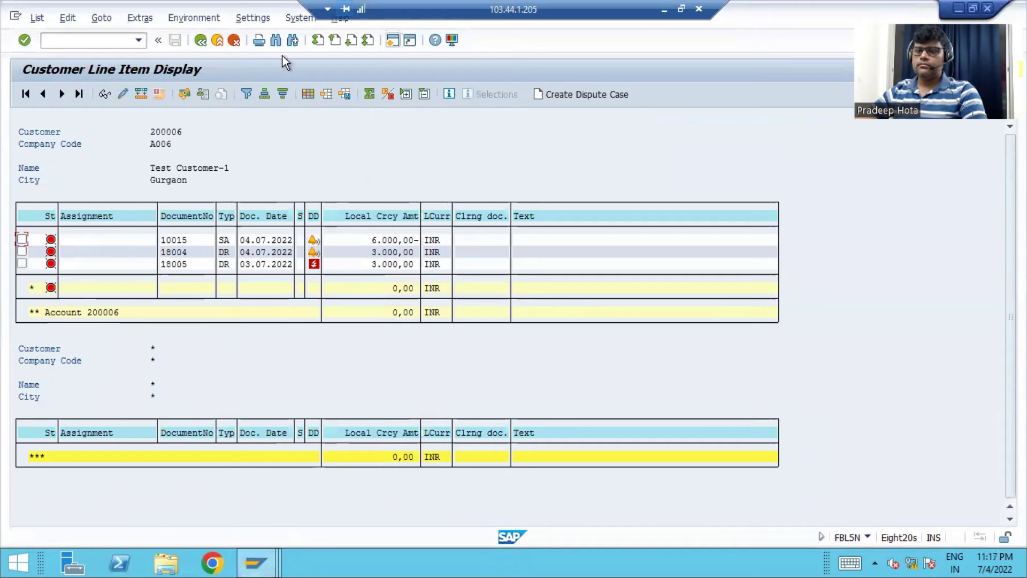
pyautogui.click(36, 17)
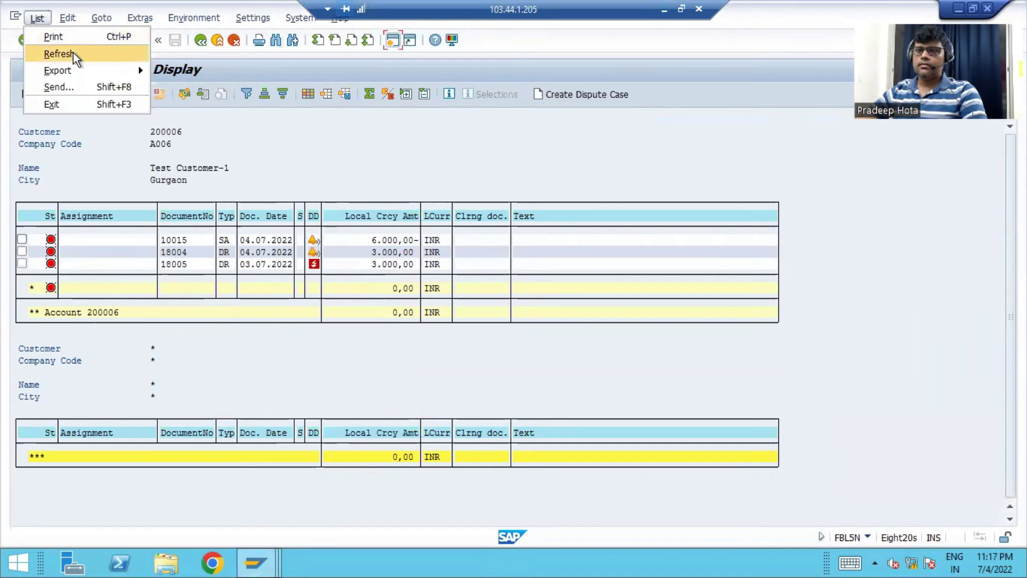
pyautogui.click(56, 50)
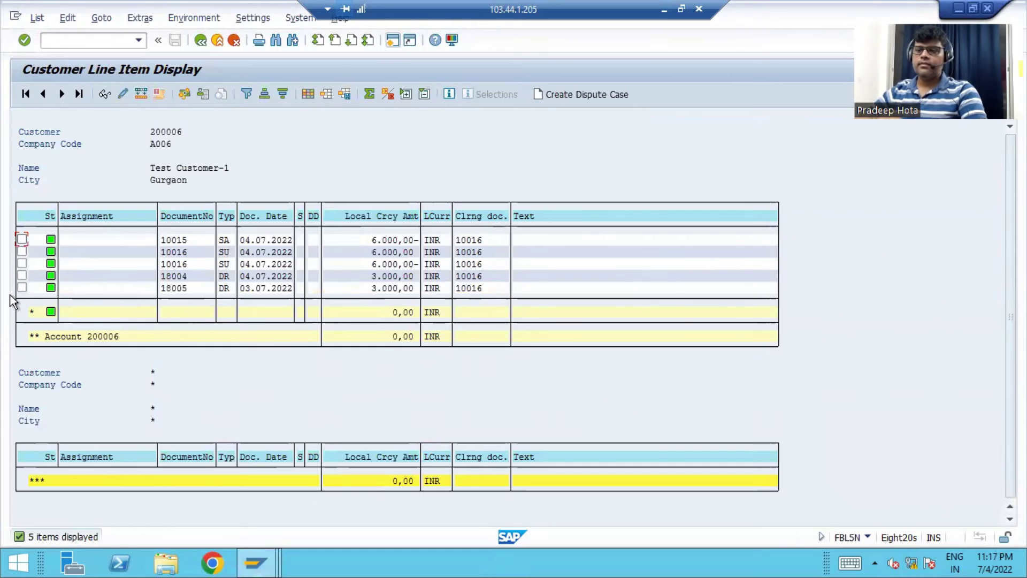
# Step: Open the List of Customer Line Items report from the SAP Easy Access session and run it for open items
pyautogui.click(261, 559)
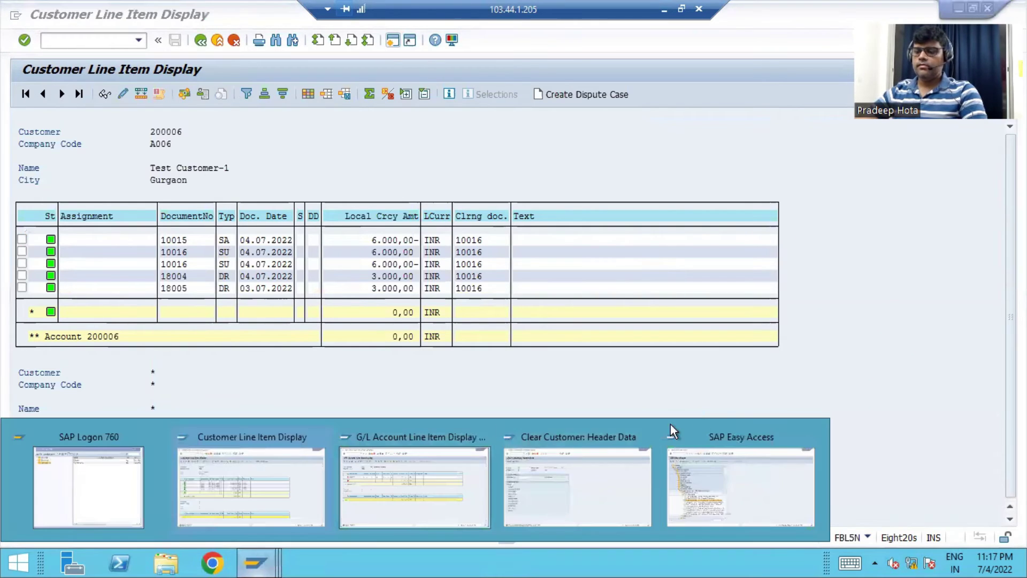
pyautogui.click(550, 483)
pyautogui.click(277, 561)
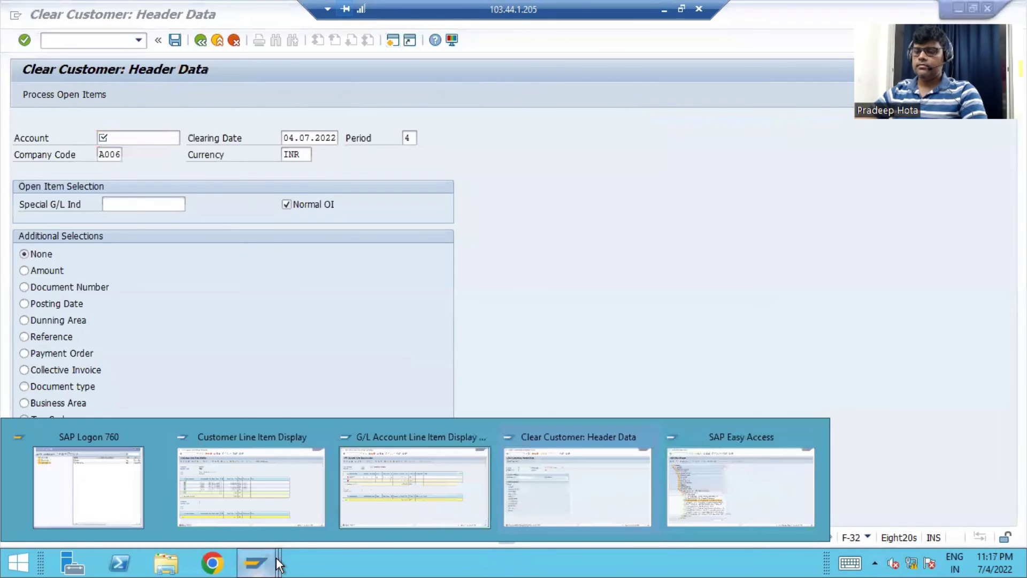
pyautogui.click(759, 483)
pyautogui.doubleClick(297, 367)
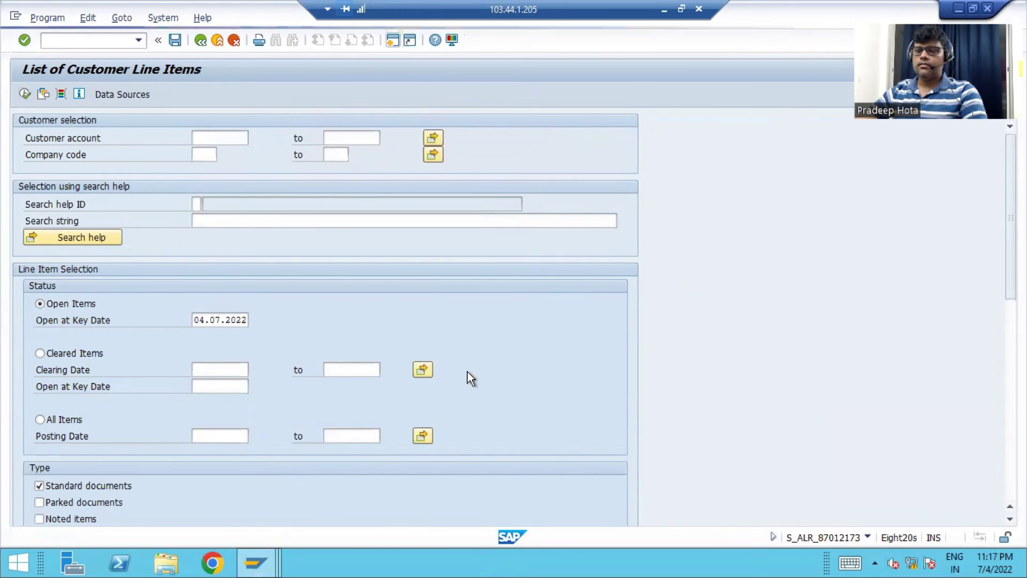
pyautogui.press('F8')
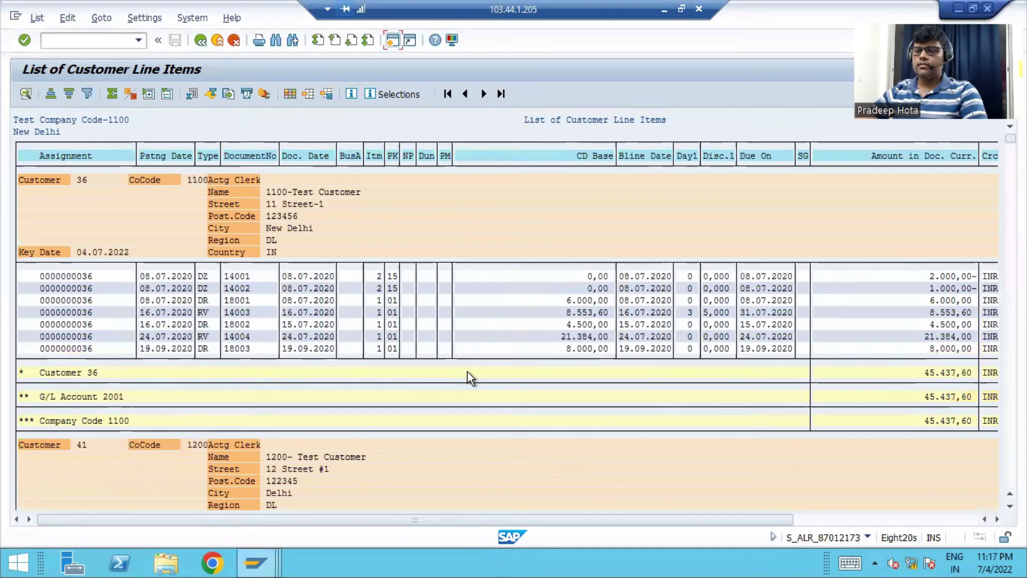
pyautogui.click(201, 41)
# Step: Set the report's line item selection to All Items with posting dates from 03.07.2022 to 04.07.2022
pyautogui.click(64, 419)
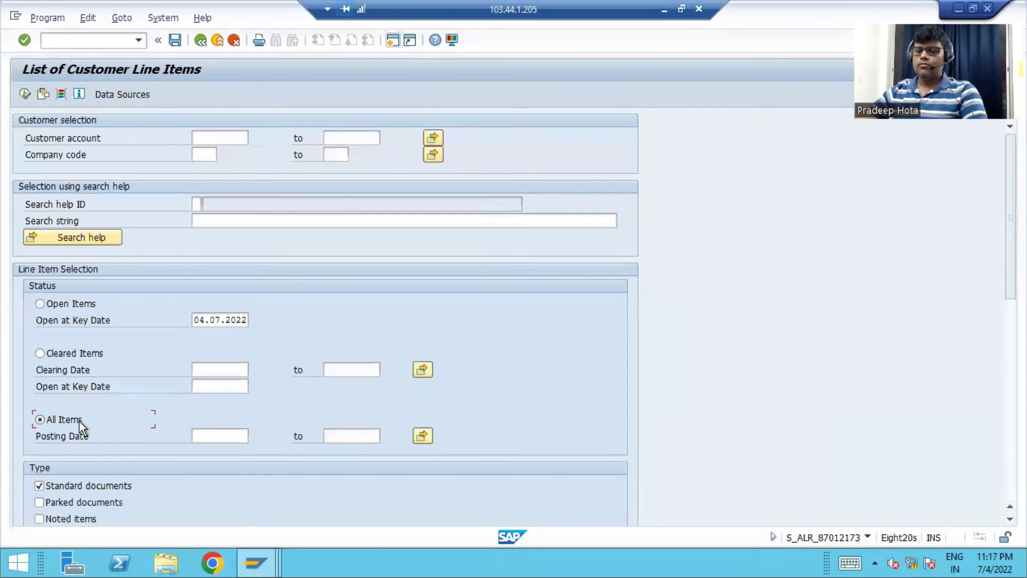
pyautogui.click(216, 436)
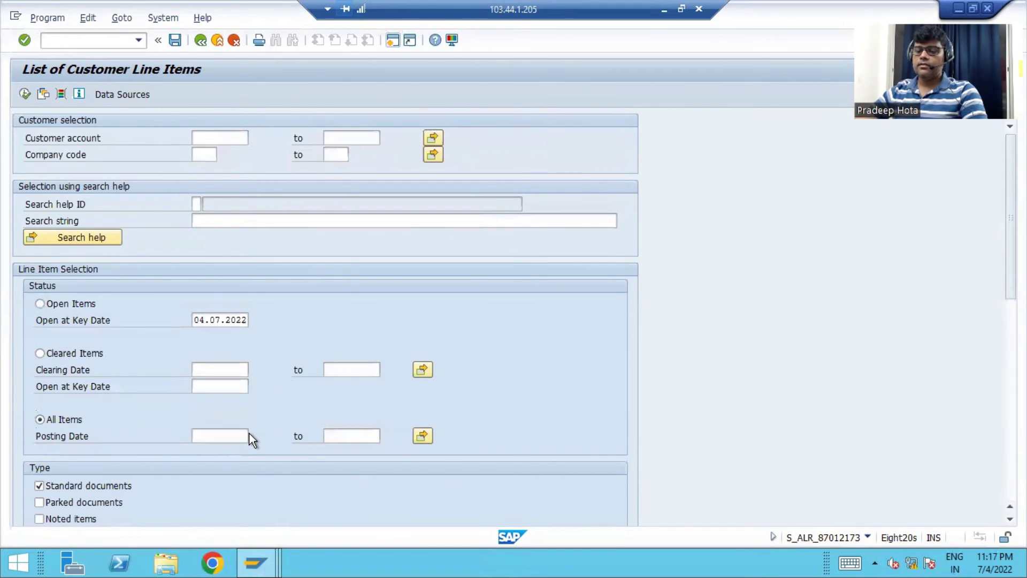
pyautogui.click(252, 436)
pyautogui.doubleClick(303, 304)
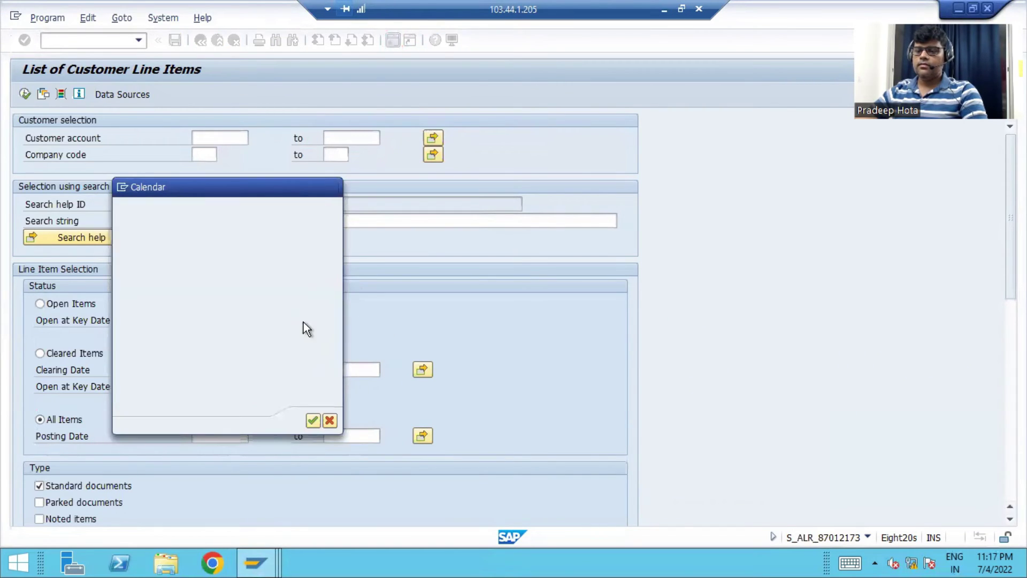
pyautogui.click(349, 434)
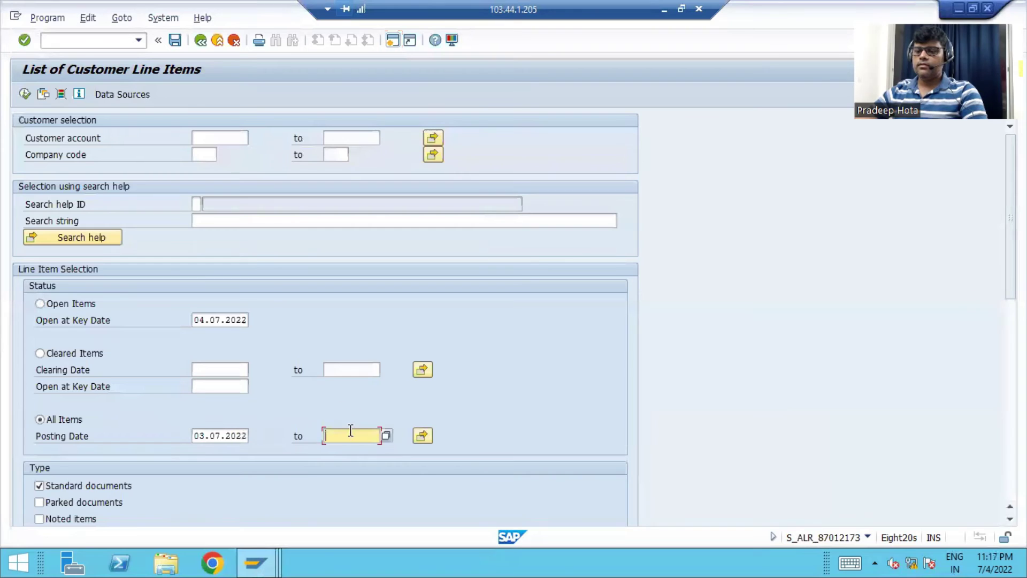
pyautogui.click(385, 436)
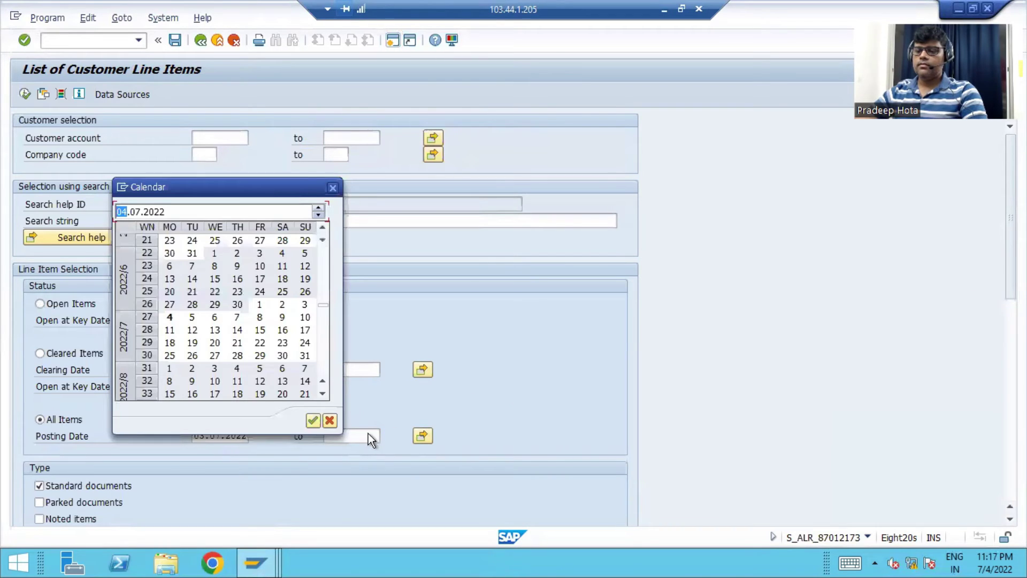
pyautogui.click(170, 320)
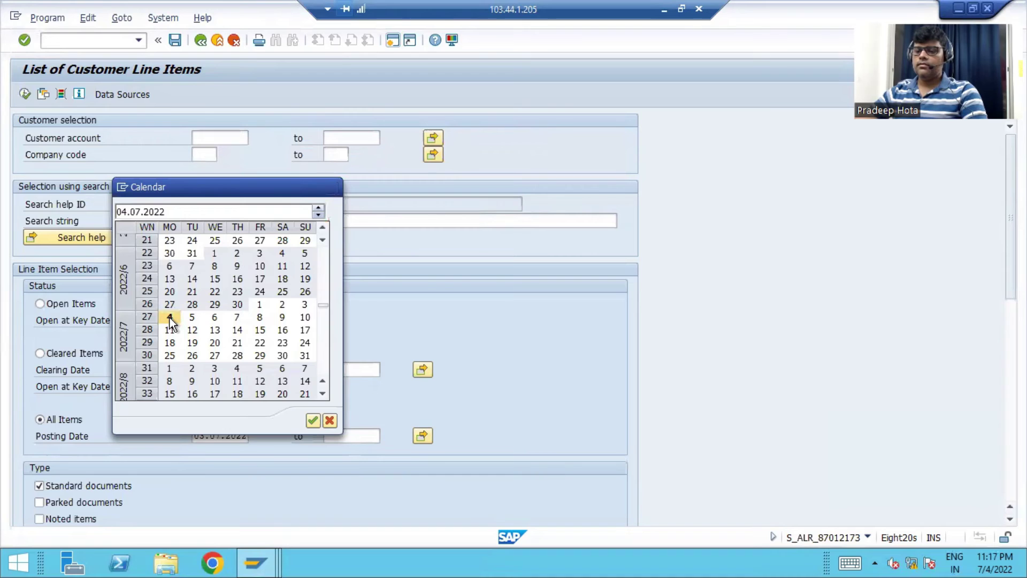
pyautogui.press('Return')
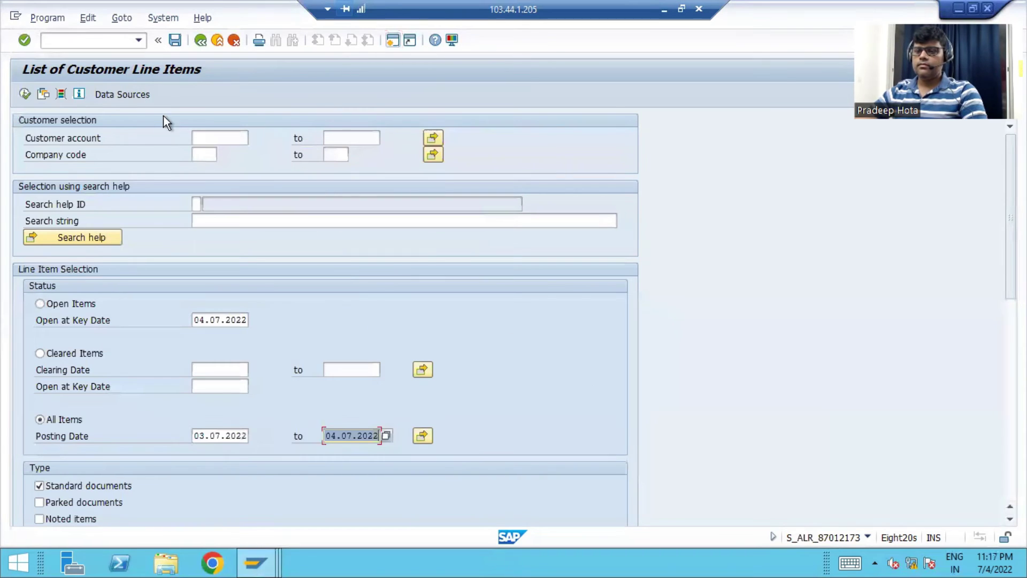
# Step: Run the List of Customer Line Items report, review the cleared items and clearing documents, and return to the selection screen
pyautogui.click(24, 94)
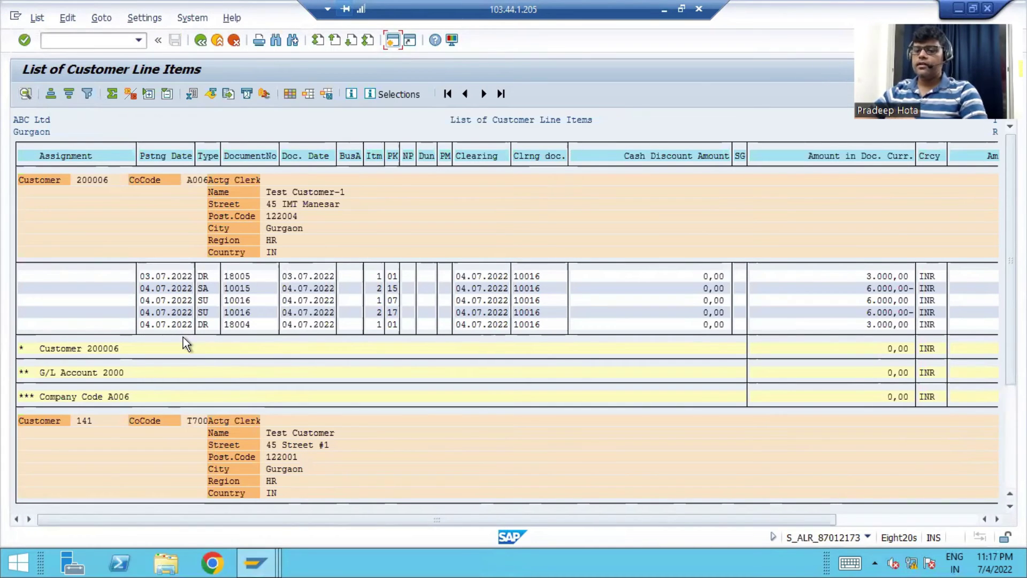
pyautogui.scroll(-2, 339, 337)
pyautogui.scroll(-3, 338, 337)
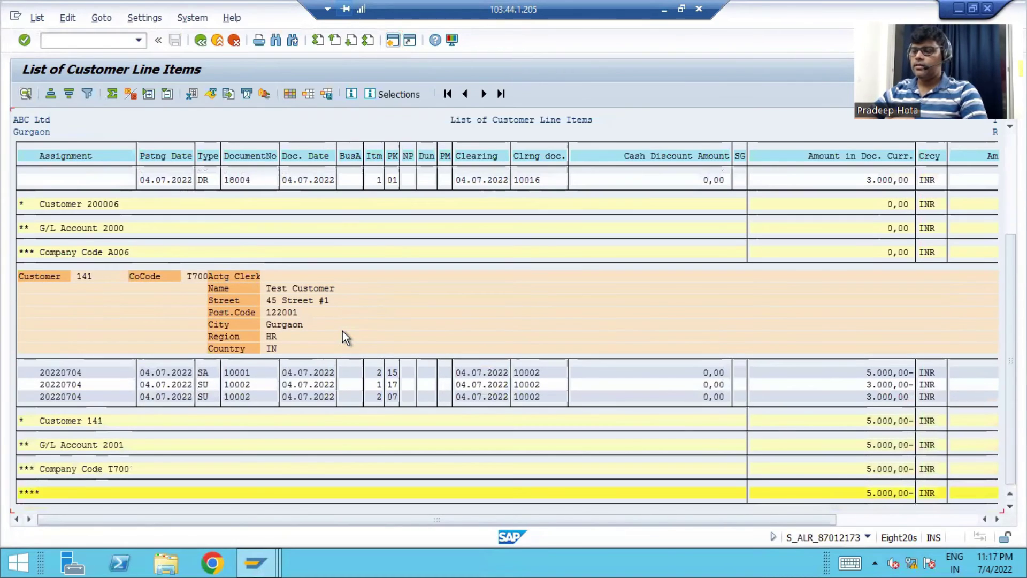
pyautogui.scroll(3, 297, 219)
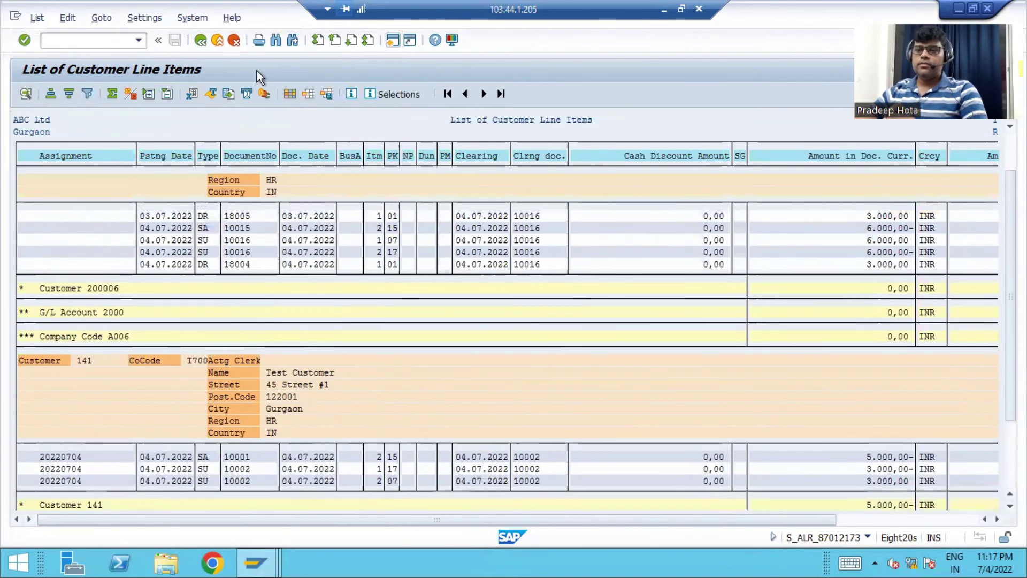
pyautogui.click(200, 40)
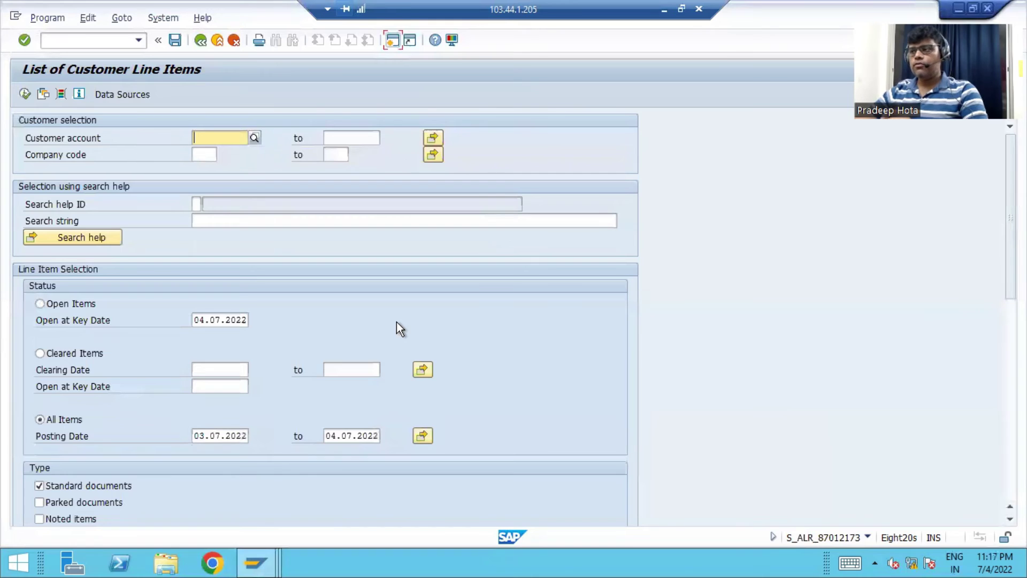